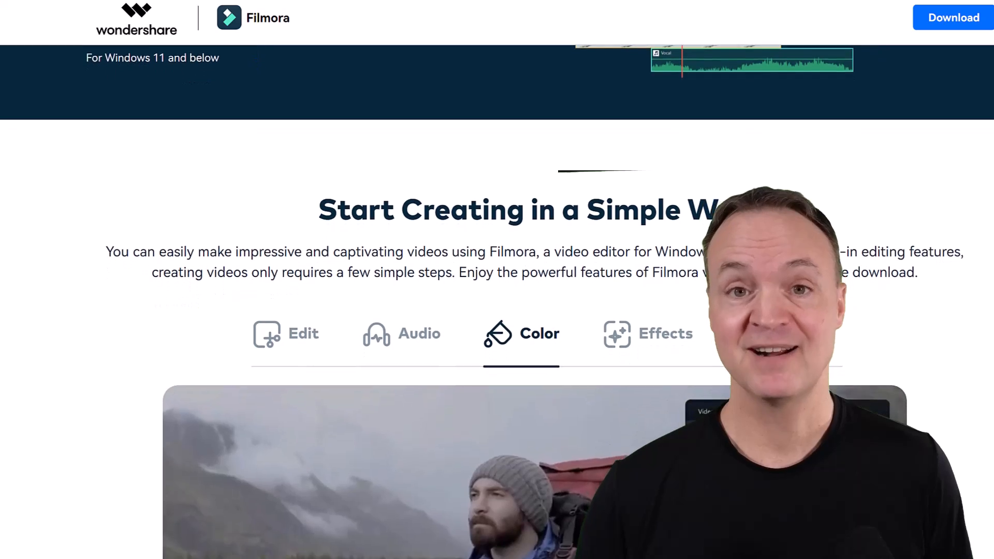
Examine the Filmora product page's sections on color editing, AI tools and media resources
{"action": "scroll", "coordinate": [496, 301], "scroll_direction": "down", "scroll_amount": 3}
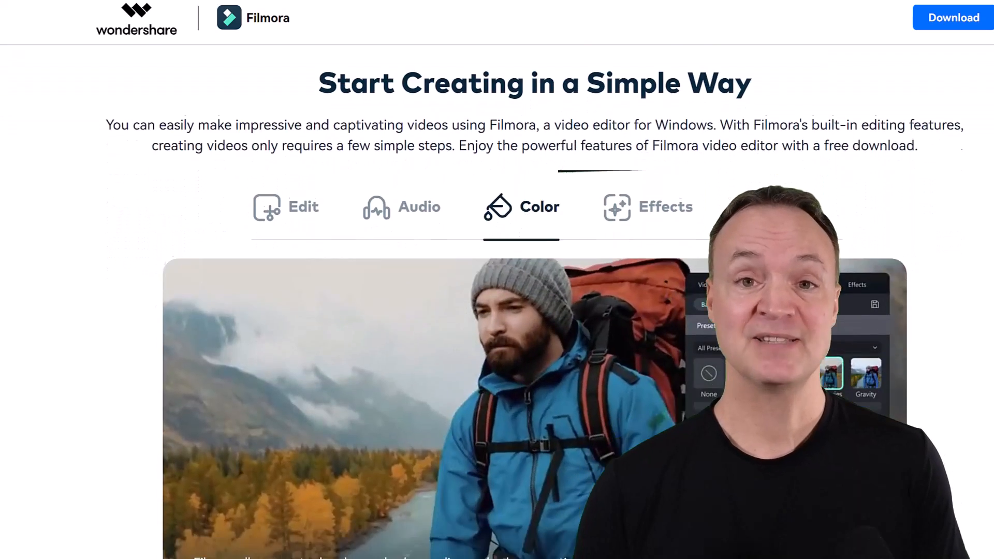
{"action": "scroll", "coordinate": [497, 301], "scroll_direction": "down", "scroll_amount": 4}
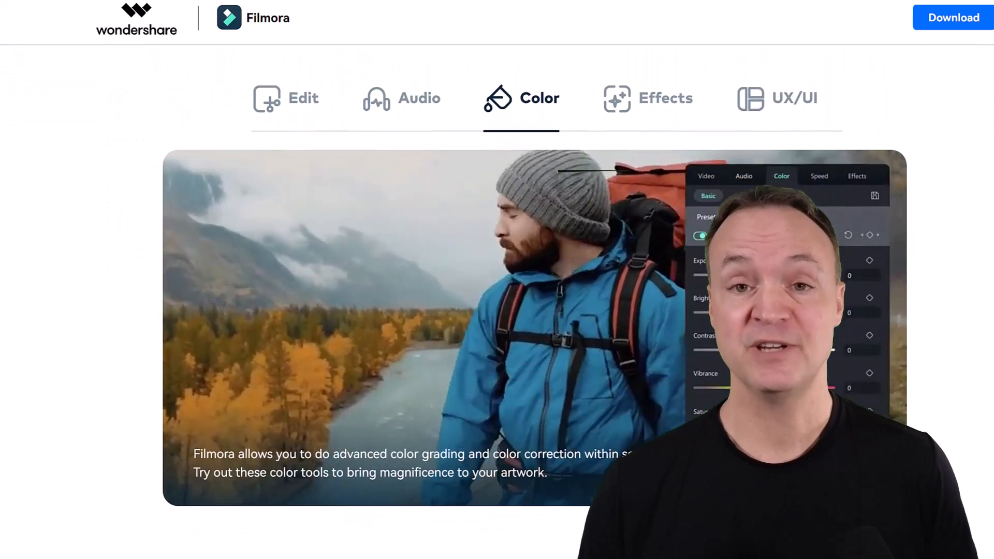
{"action": "scroll", "coordinate": [497, 300], "scroll_direction": "down", "scroll_amount": 4}
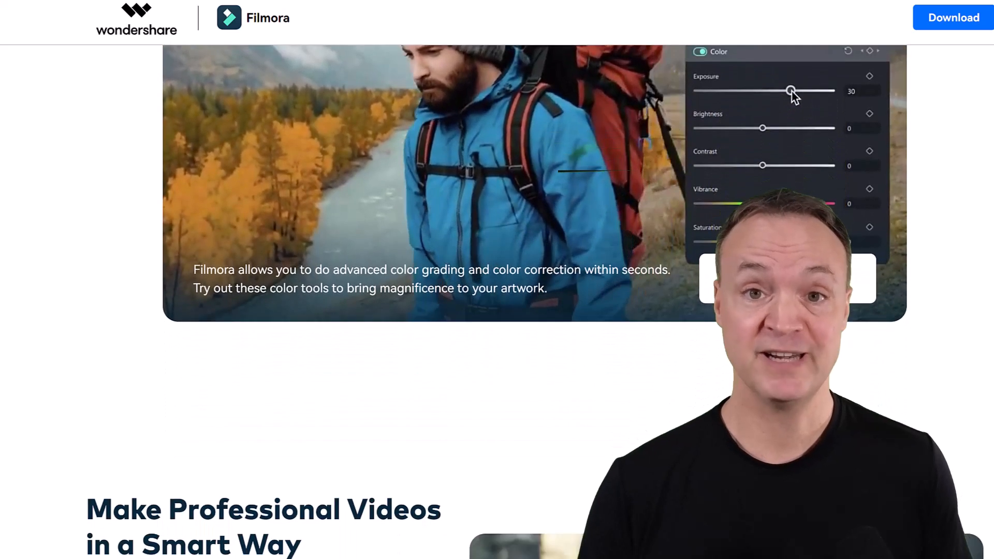
{"action": "scroll", "coordinate": [497, 301], "scroll_direction": "down", "scroll_amount": 4}
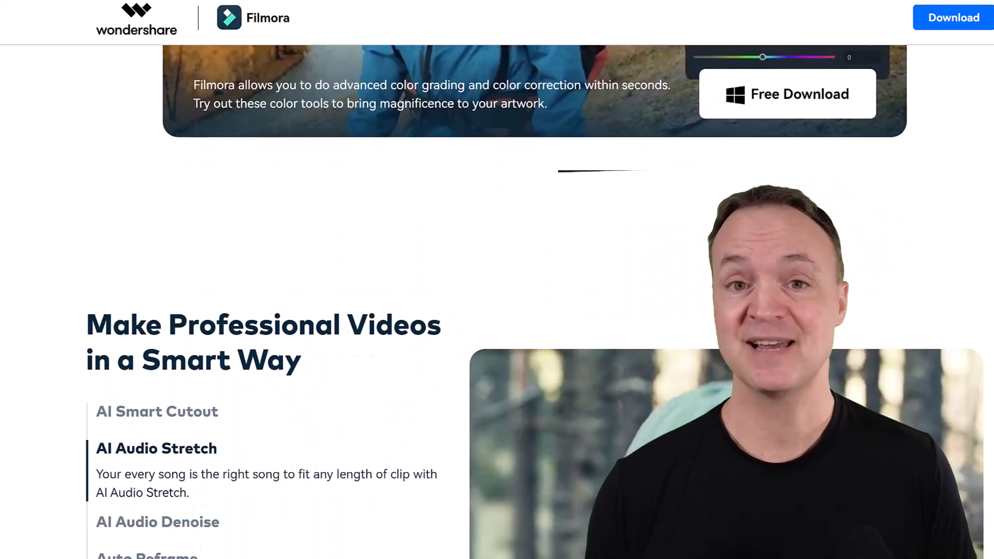
{"action": "scroll", "coordinate": [497, 300], "scroll_direction": "down", "scroll_amount": 3}
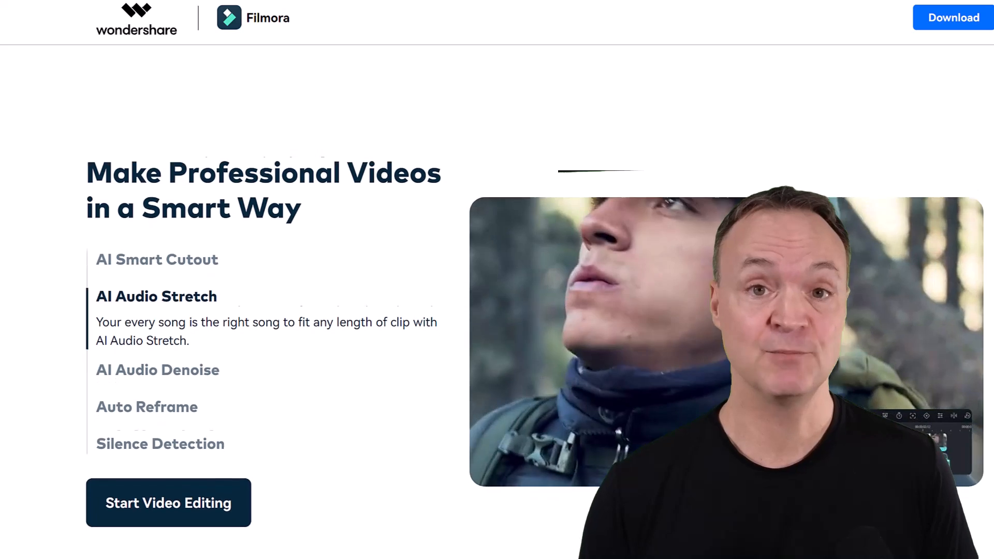
{"action": "scroll", "coordinate": [497, 300], "scroll_direction": "down", "scroll_amount": 3}
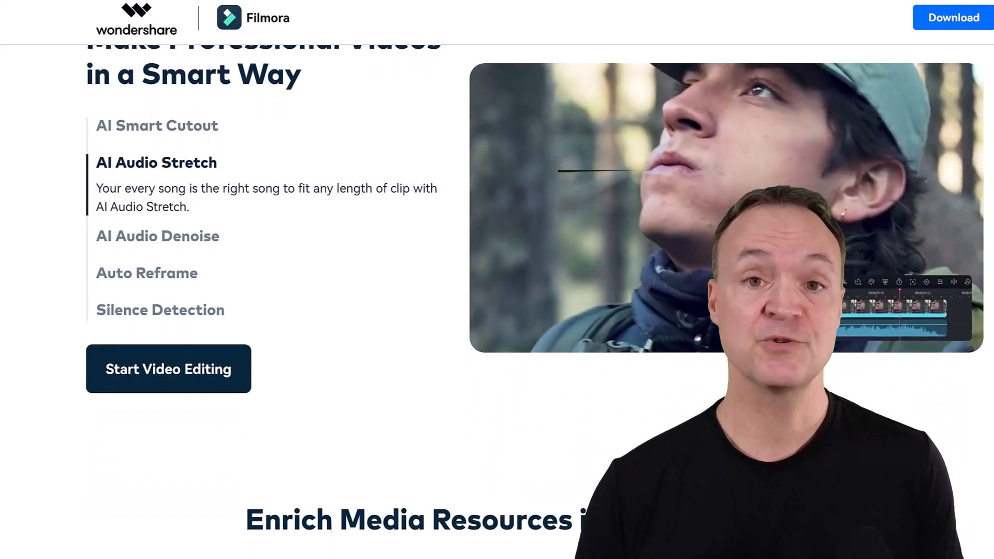
{"action": "scroll", "coordinate": [497, 300], "scroll_direction": "down", "scroll_amount": 4}
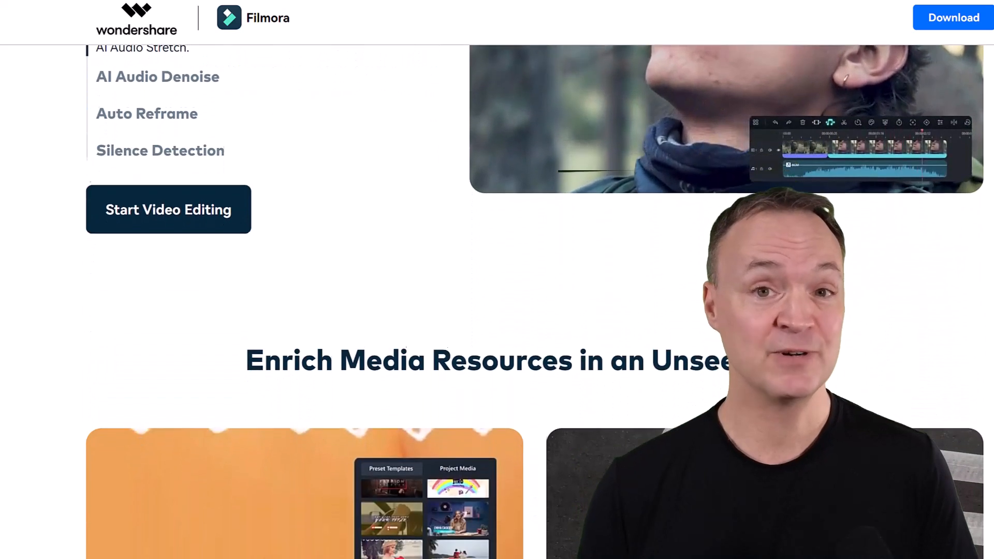
{"action": "scroll", "coordinate": [497, 300], "scroll_direction": "down", "scroll_amount": 4}
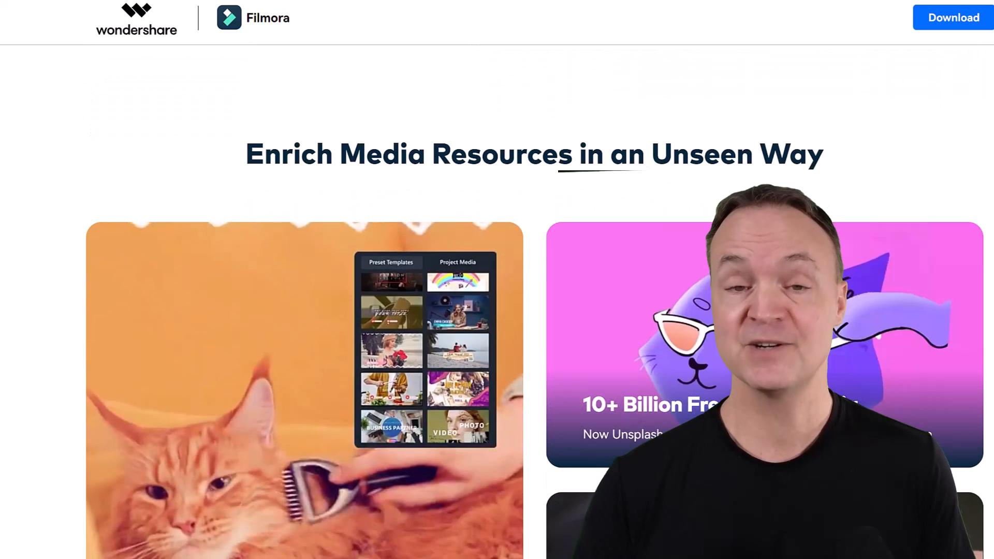
{"action": "scroll", "coordinate": [497, 300], "scroll_direction": "down", "scroll_amount": 1}
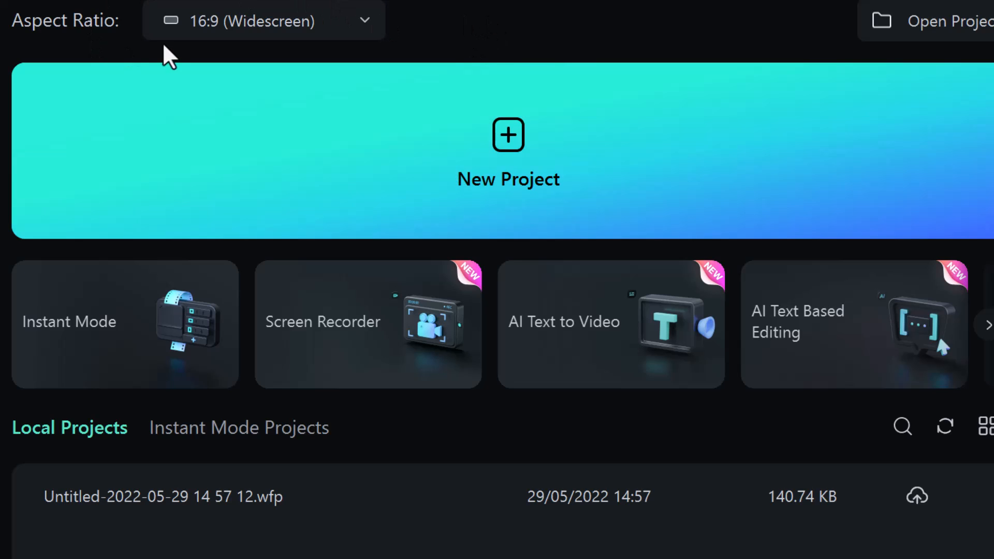
Create a new project with the 16:9 (Widescreen) aspect ratio and dismiss the layout change notice
{"action": "left_click", "coordinate": [365, 28]}
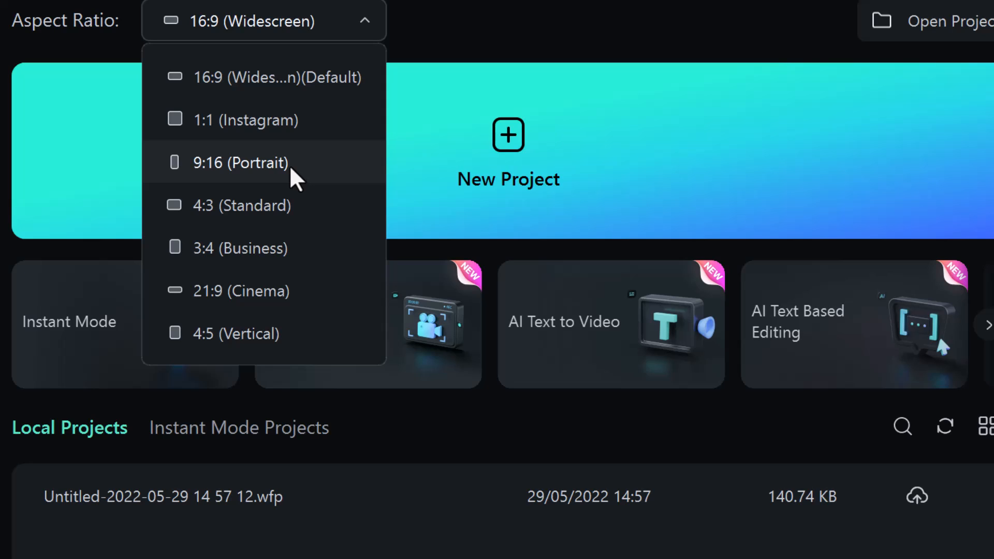
{"action": "left_click", "coordinate": [311, 86]}
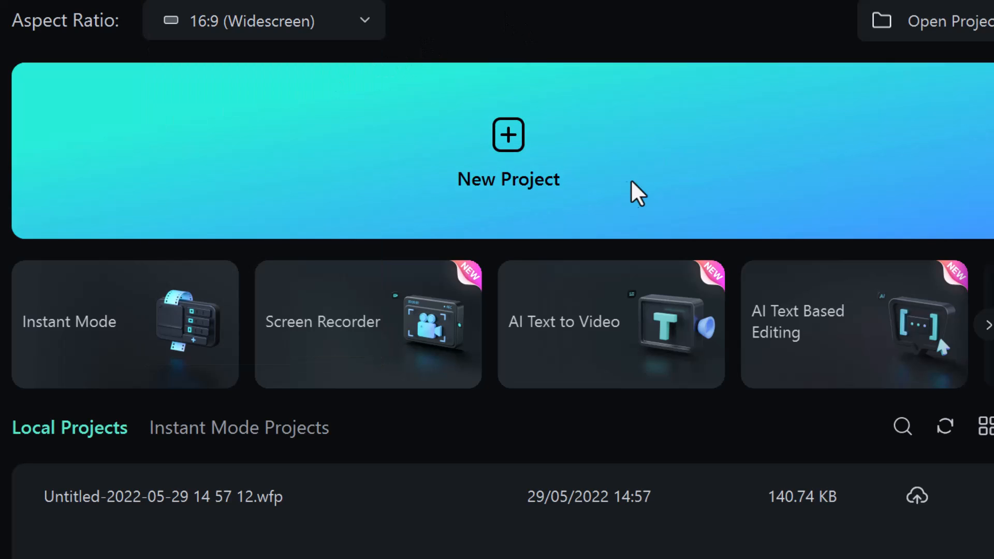
{"action": "left_click", "coordinate": [512, 147]}
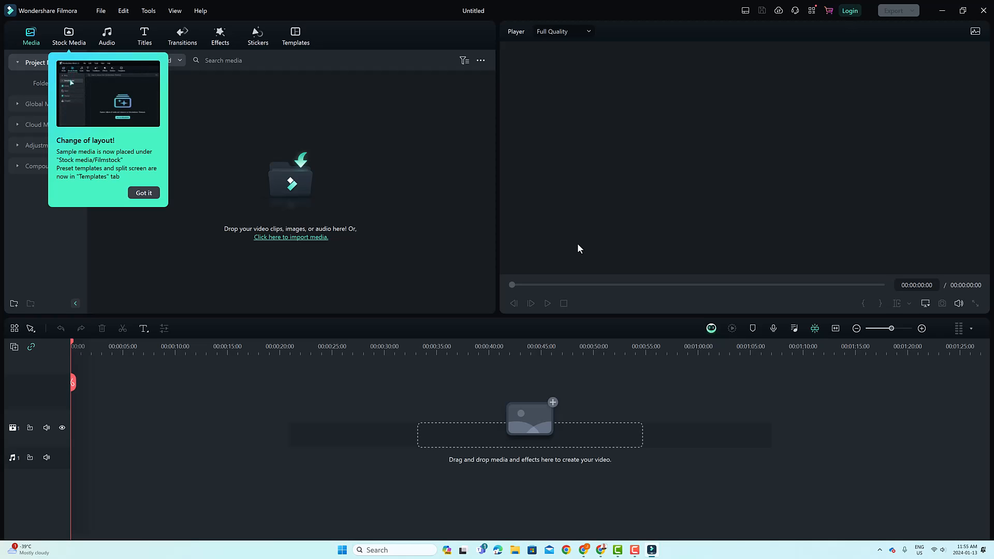
{"action": "left_click", "coordinate": [375, 190]}
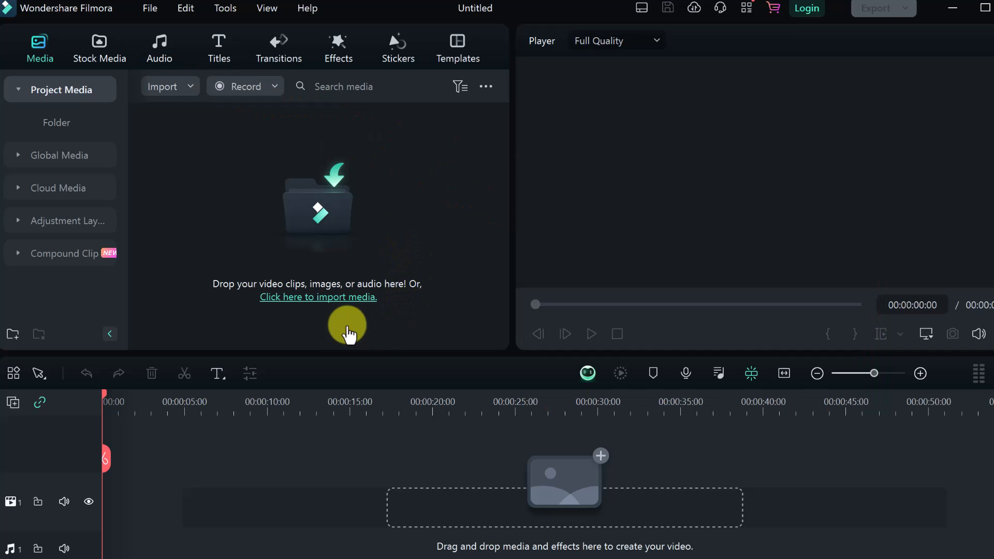
Import pexels-pixabay-221414.jpg, pexels-pixabay-39317.jpg and pexels-kampus-production-8730556.mp4 from the desktop's Filmora Media folder, accepting proxy file creation
{"action": "left_click", "coordinate": [306, 303]}
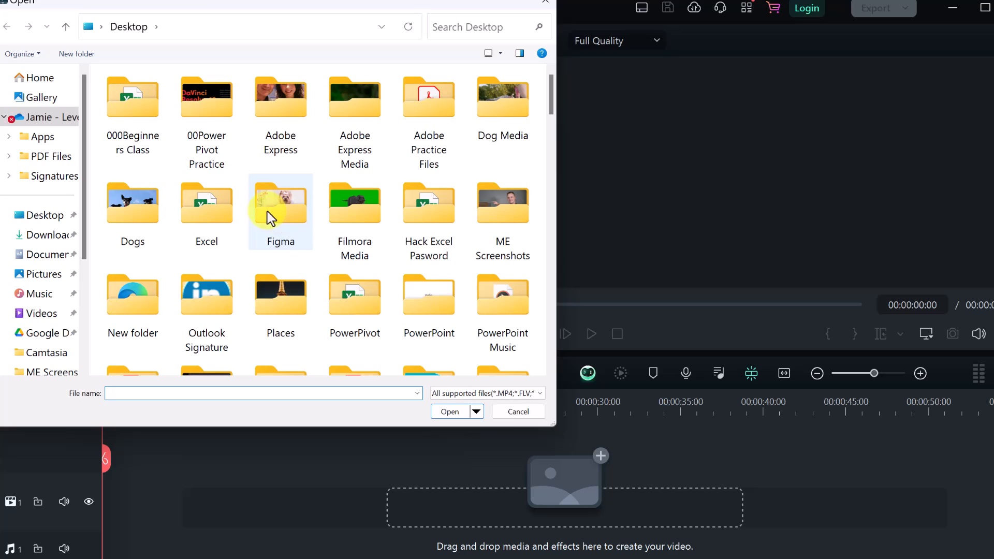
{"action": "double_click", "coordinate": [339, 209]}
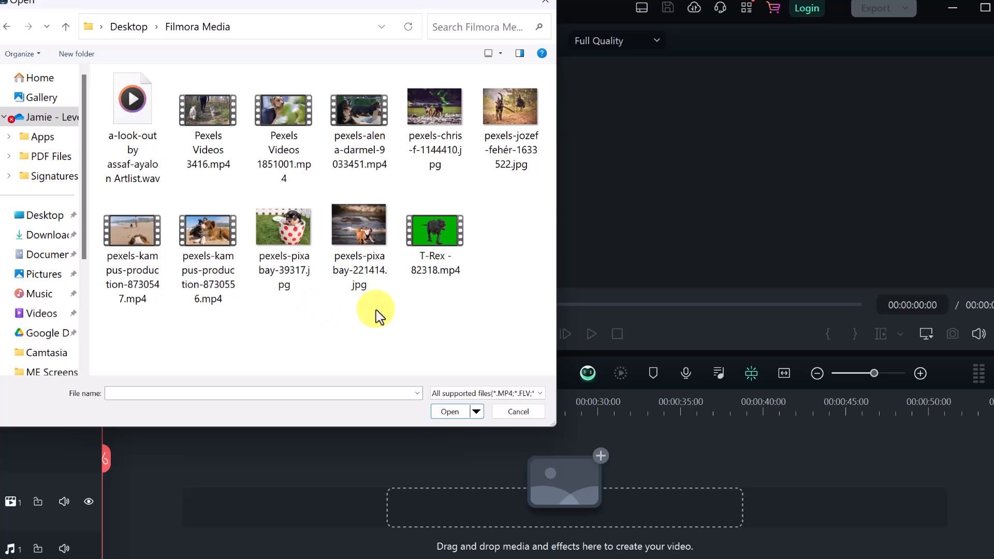
{"action": "left_click", "coordinate": [359, 239]}
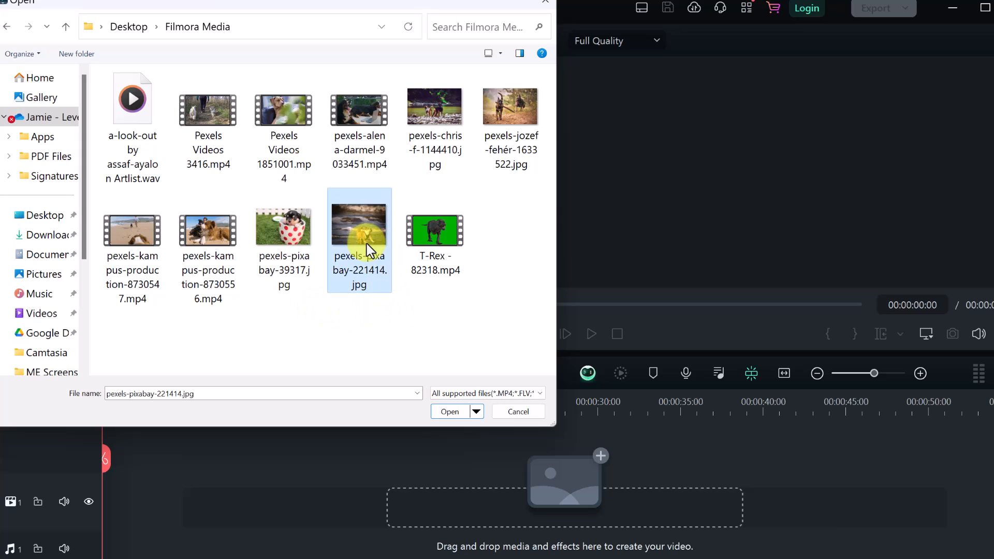
{"action": "left_click", "coordinate": [212, 252], "text": "shift"}
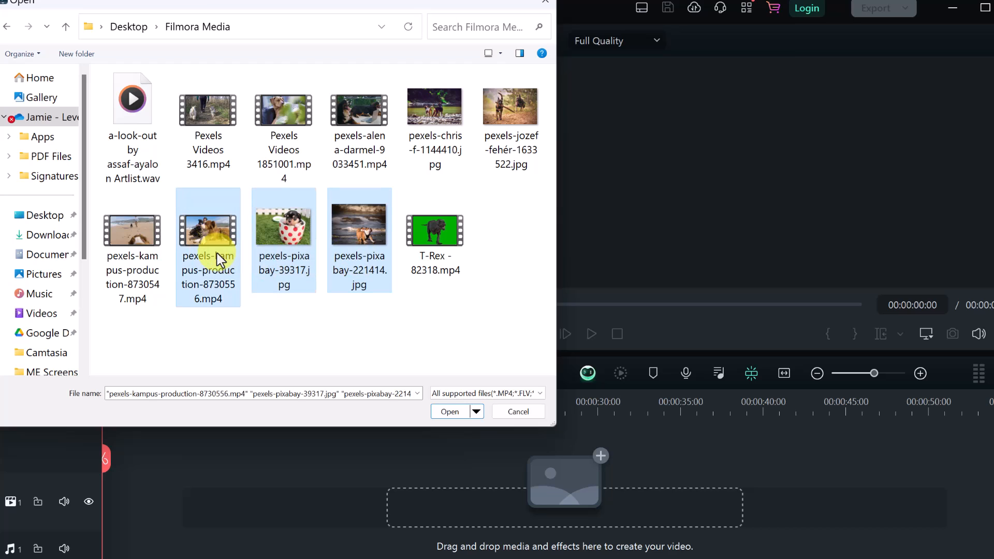
{"action": "left_click", "coordinate": [450, 411]}
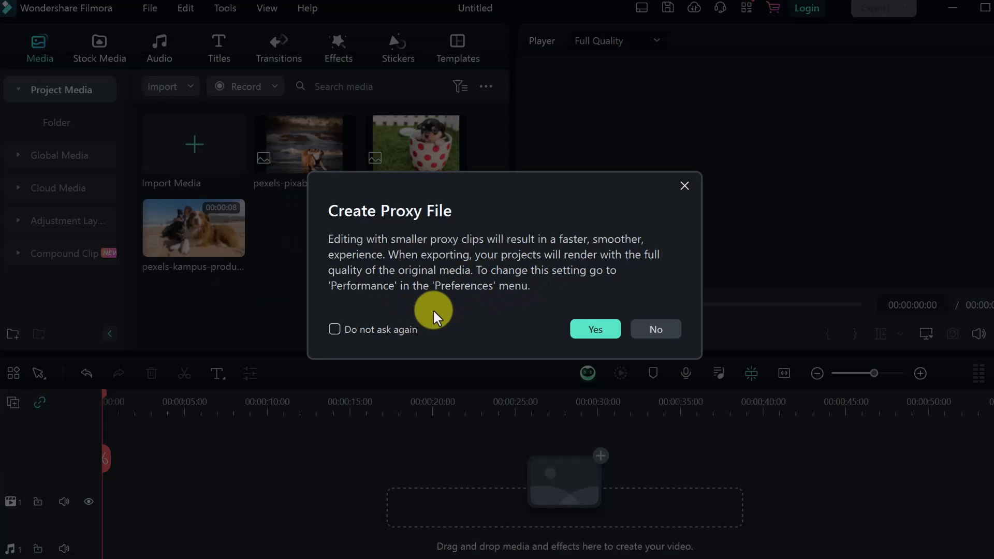
{"action": "left_click", "coordinate": [583, 333]}
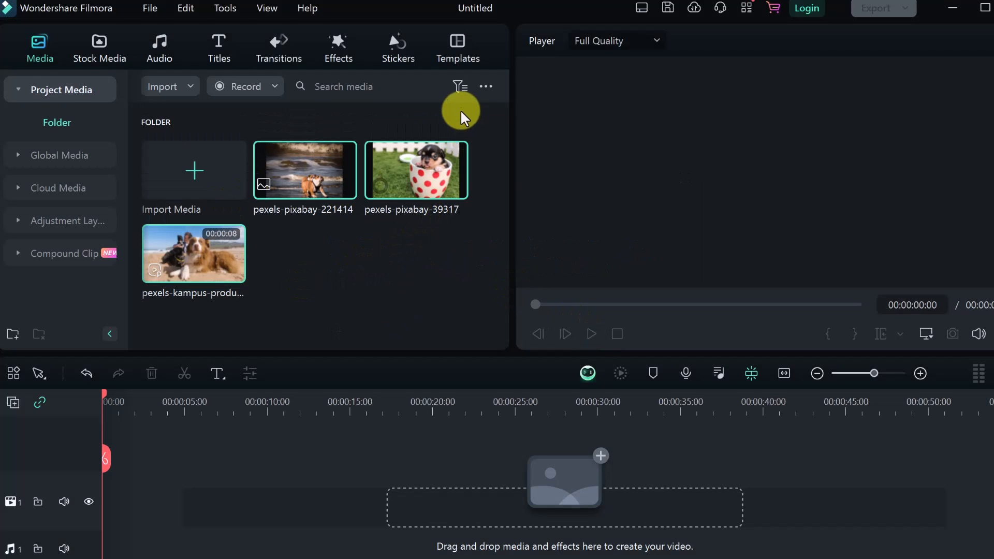
Switch the project media to List View and back to Medium Thumbnail View
{"action": "left_click", "coordinate": [484, 88]}
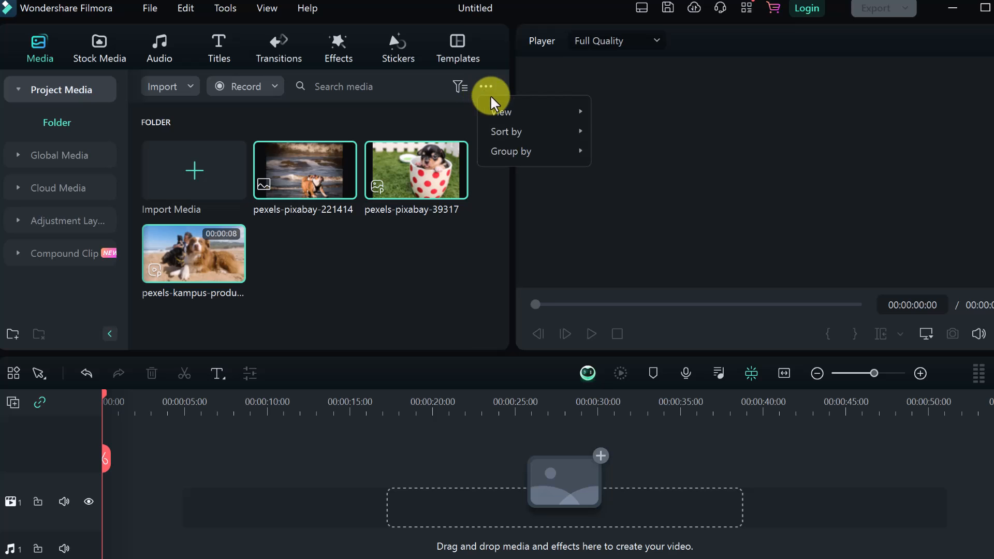
{"action": "mouse_move", "coordinate": [500, 108]}
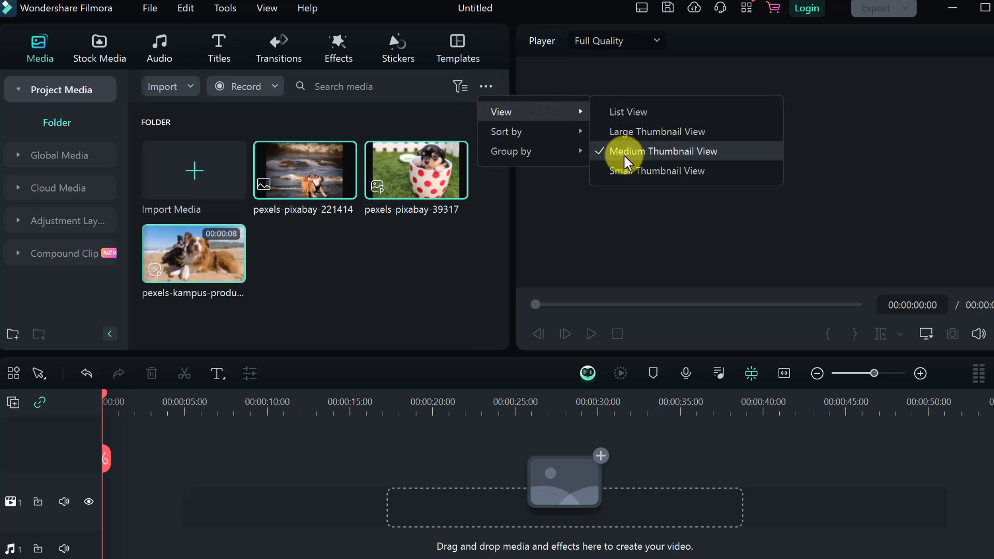
{"action": "left_click", "coordinate": [630, 114]}
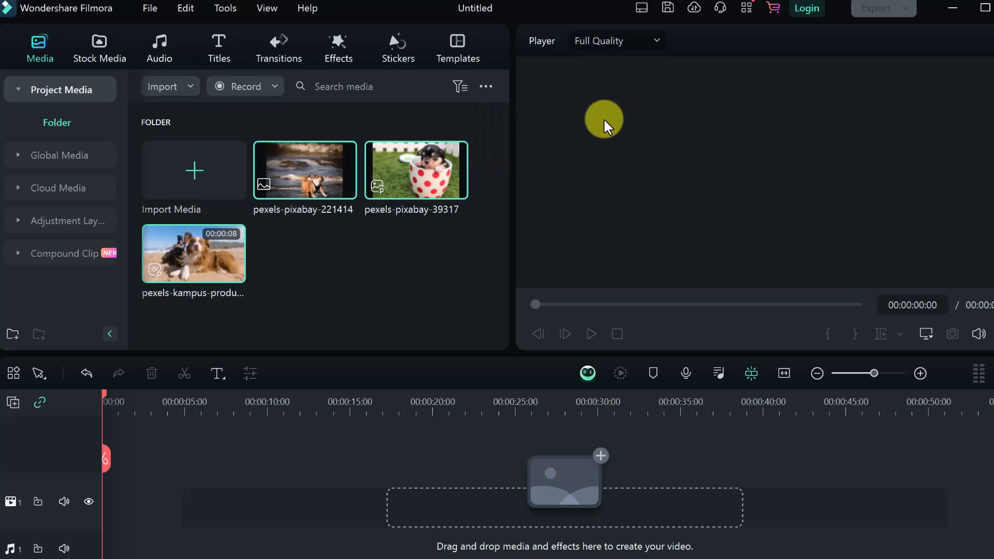
{"action": "left_click", "coordinate": [486, 87]}
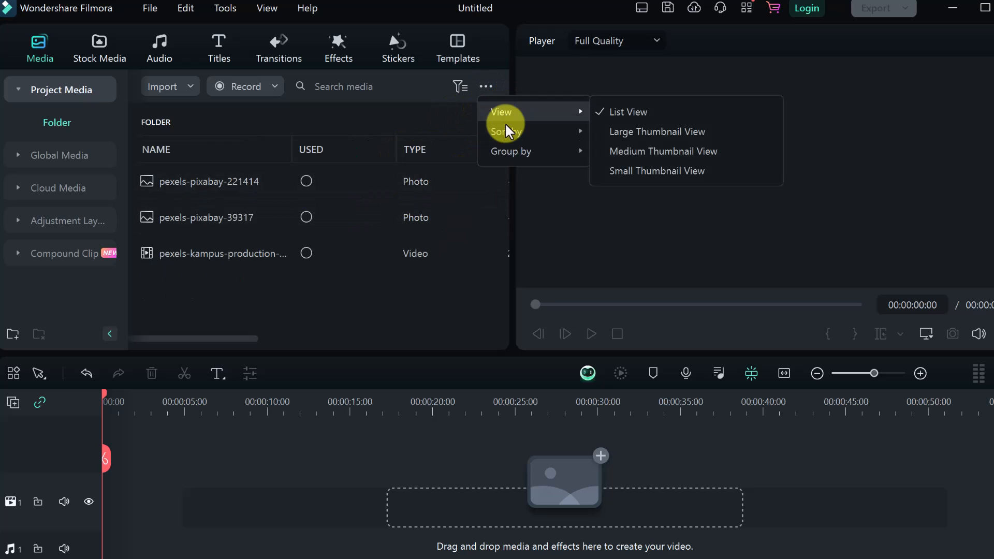
{"action": "mouse_move", "coordinate": [510, 133]}
{"action": "mouse_move", "coordinate": [514, 110]}
{"action": "left_click", "coordinate": [652, 150]}
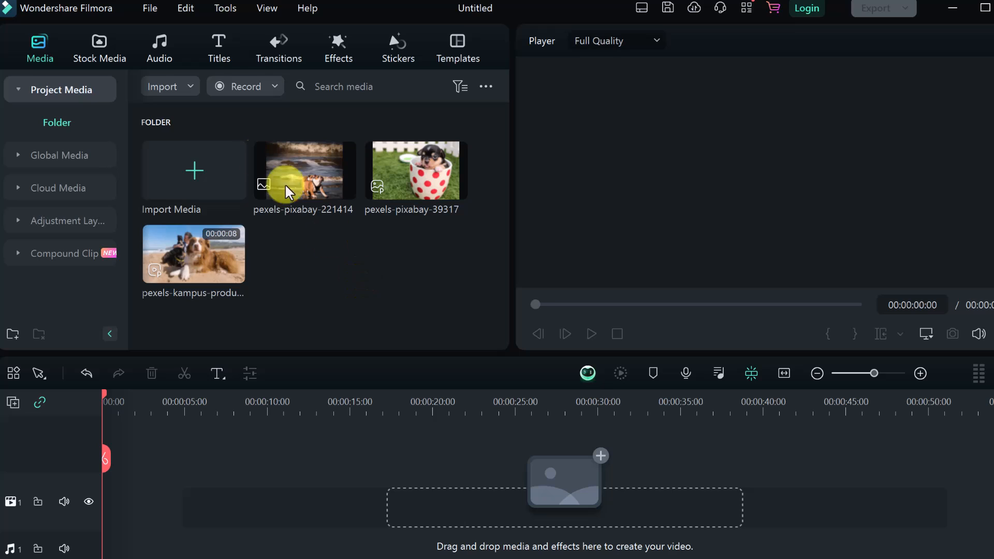
{"action": "left_click", "coordinate": [187, 84]}
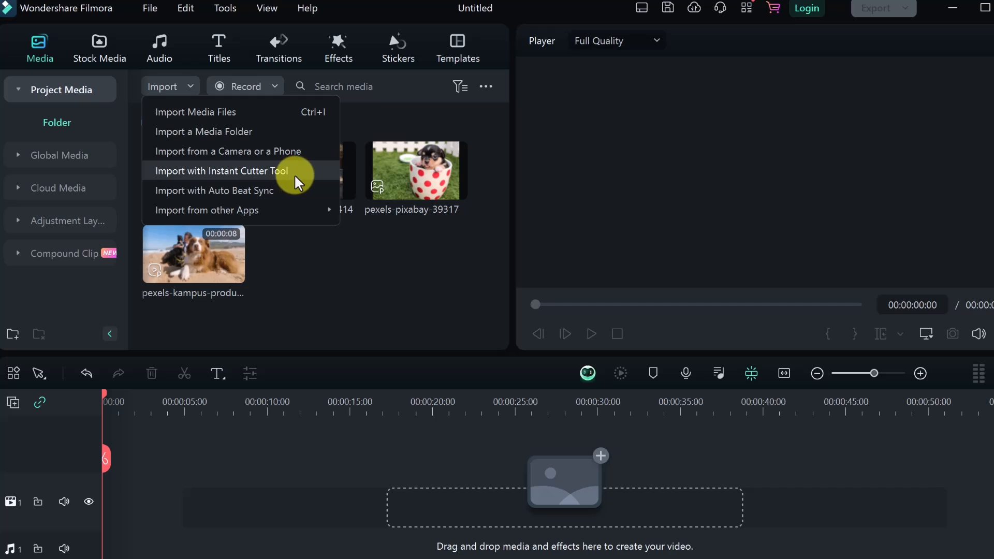
{"action": "left_click", "coordinate": [328, 290]}
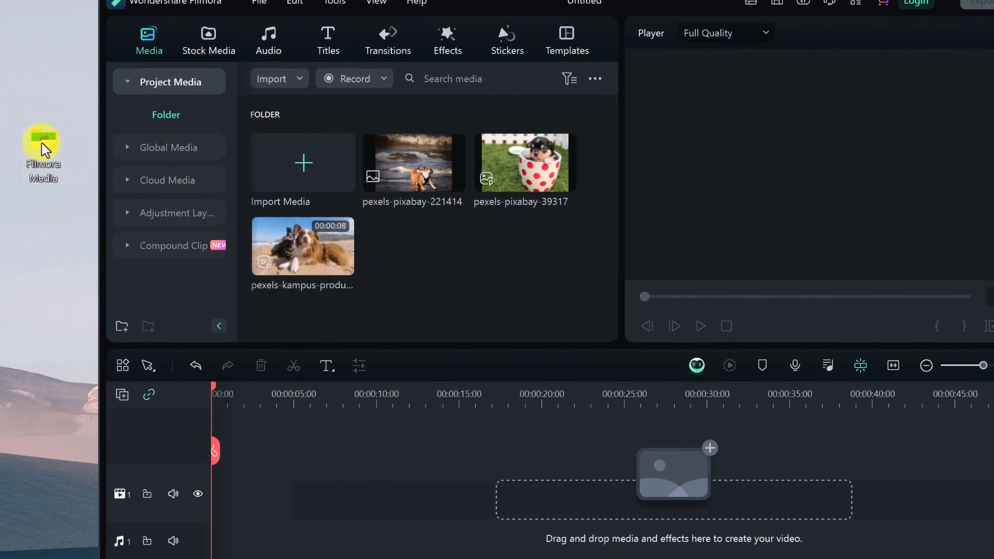
Add the a-look-out audio track, Pexels Videos 3416 and Pexels Videos 1851001 from the desktop's Filmora Media folder to the project media
{"action": "double_click", "coordinate": [44, 147]}
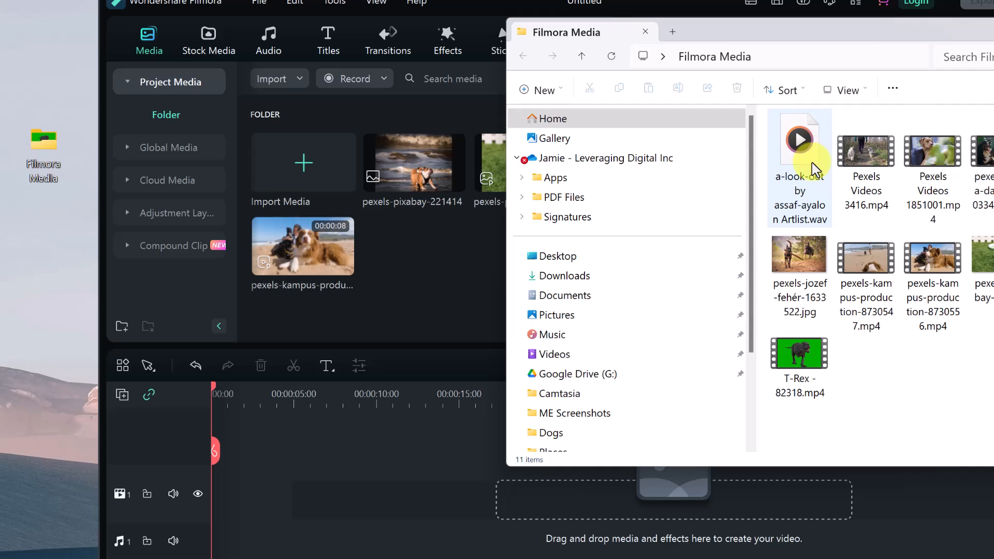
{"action": "left_click_drag", "start_coordinate": [761, 160], "coordinate": [440, 259]}
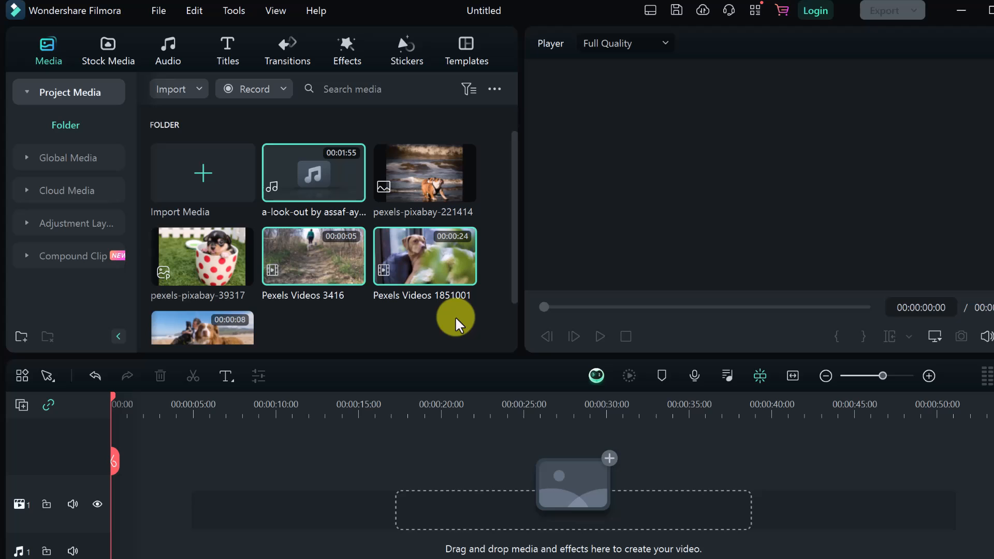
{"action": "mouse_move", "coordinate": [461, 282]}
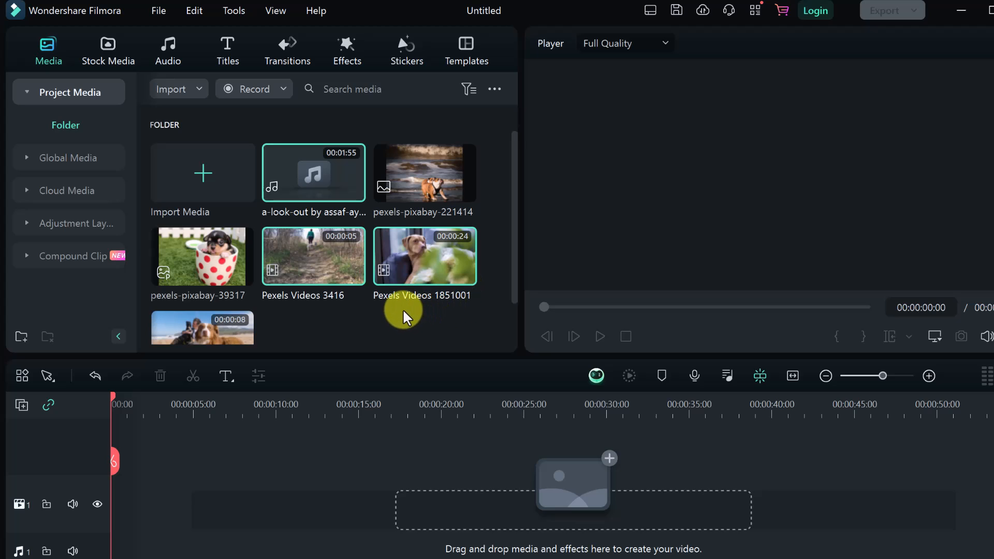
Show the Pexels Videos 3416 clip in the player and skip the playback tips
{"action": "double_click", "coordinate": [310, 251]}
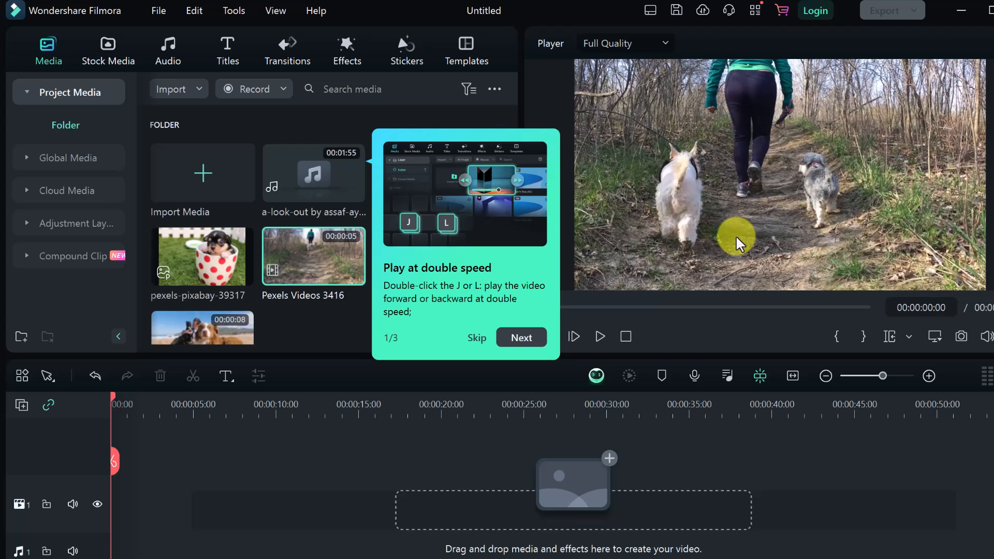
{"action": "left_click", "coordinate": [474, 337]}
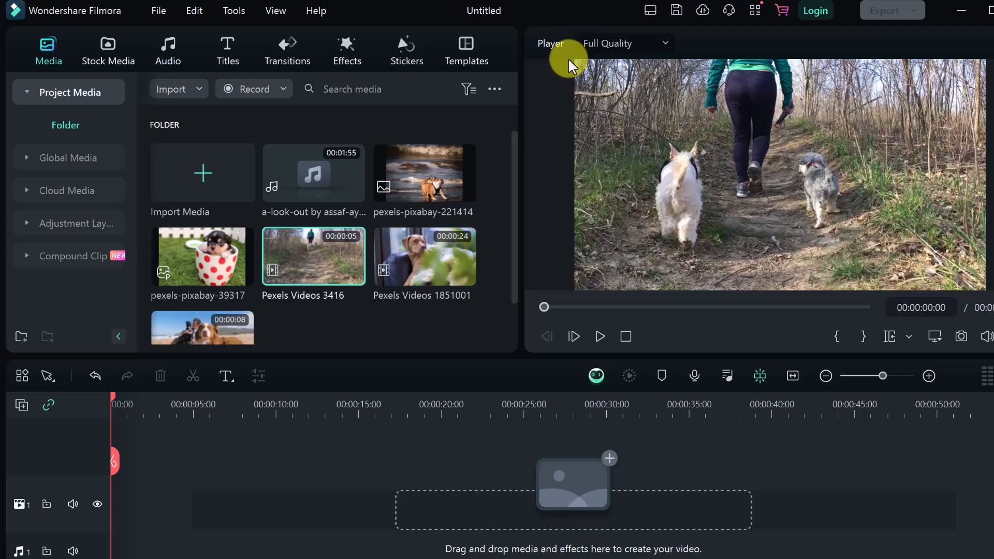
Try the player preview at 1/2 Quality and 1/4 Quality, and restore it to Full Quality
{"action": "left_click", "coordinate": [663, 43]}
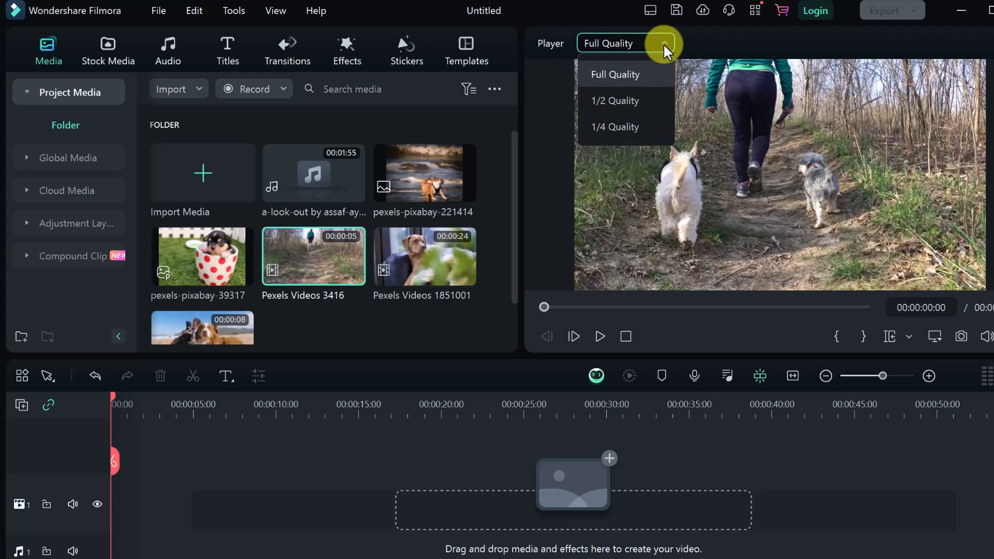
{"action": "left_click", "coordinate": [628, 99]}
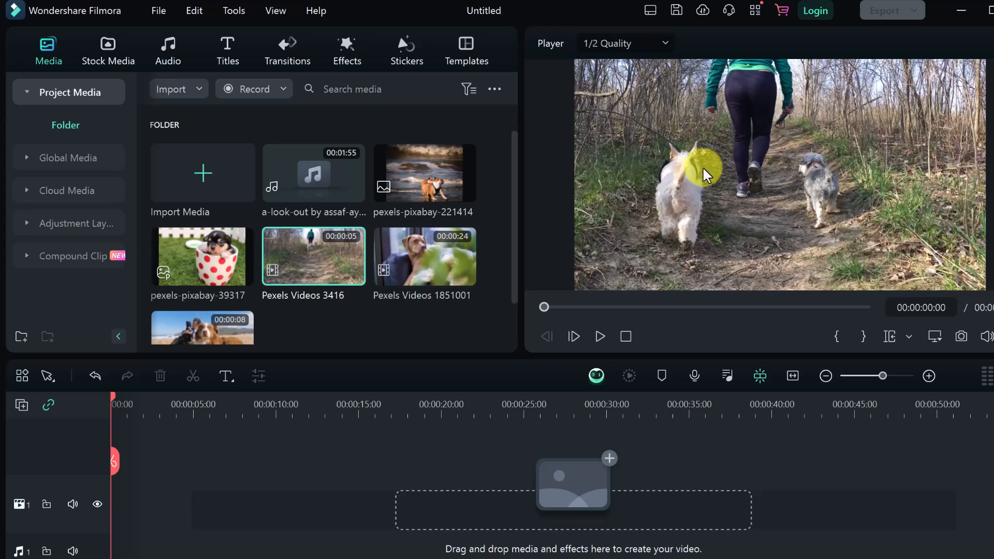
{"action": "left_click", "coordinate": [662, 42]}
{"action": "left_click", "coordinate": [644, 126]}
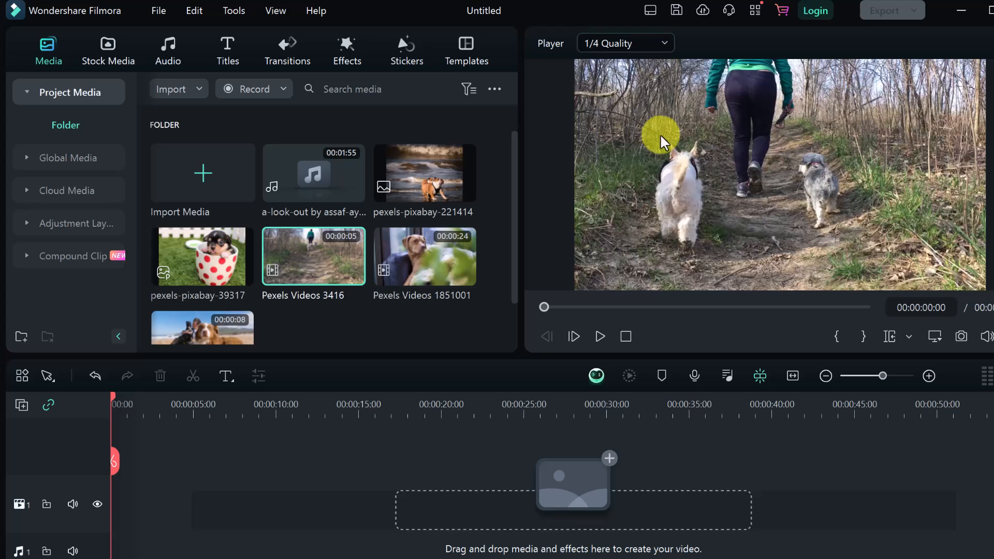
{"action": "left_click", "coordinate": [658, 44]}
{"action": "left_click", "coordinate": [643, 75]}
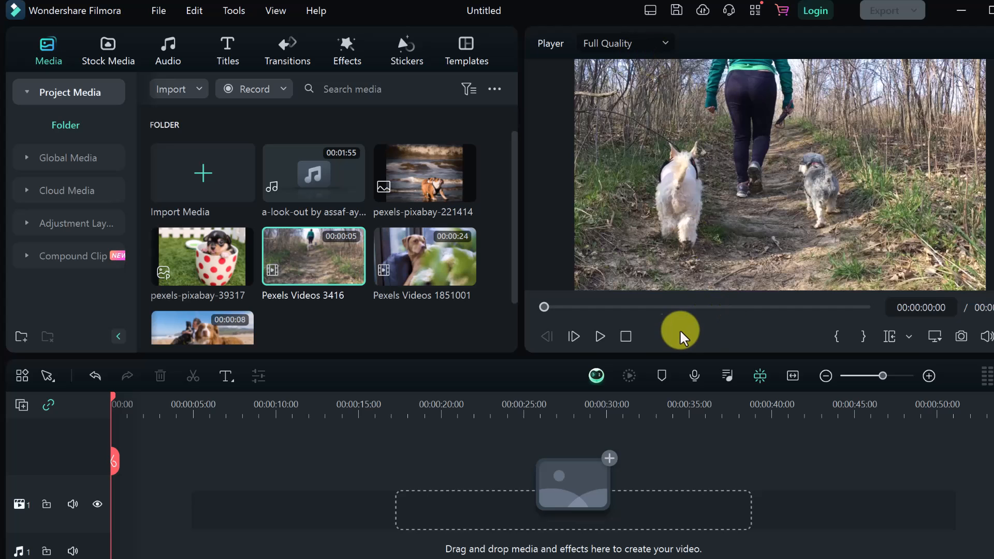
Play and stop the Pexels Videos 3416 clip, and preview a short stretch of the a-look-out audio track
{"action": "left_click", "coordinate": [600, 337]}
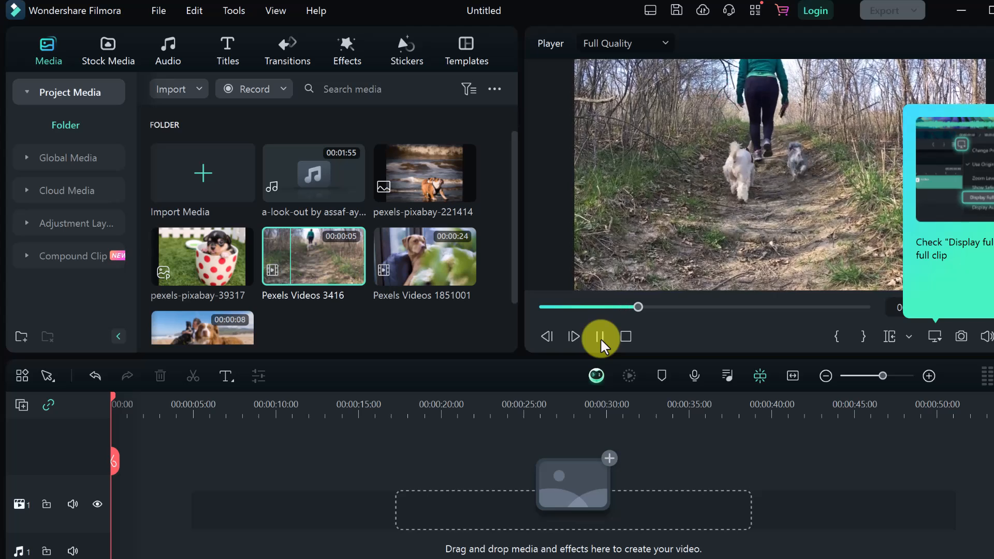
{"action": "left_click", "coordinate": [626, 336]}
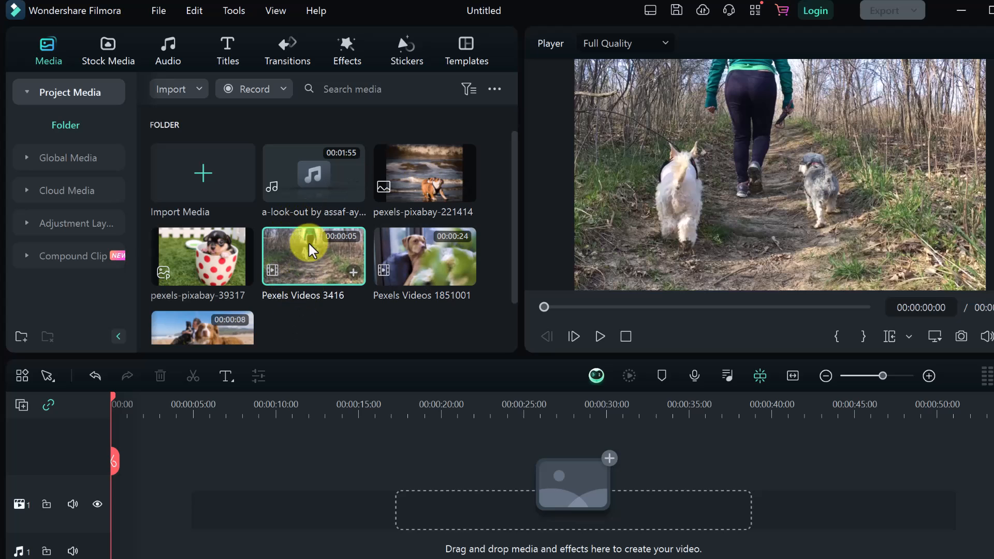
{"action": "left_click", "coordinate": [303, 176]}
{"action": "key", "text": "space"}
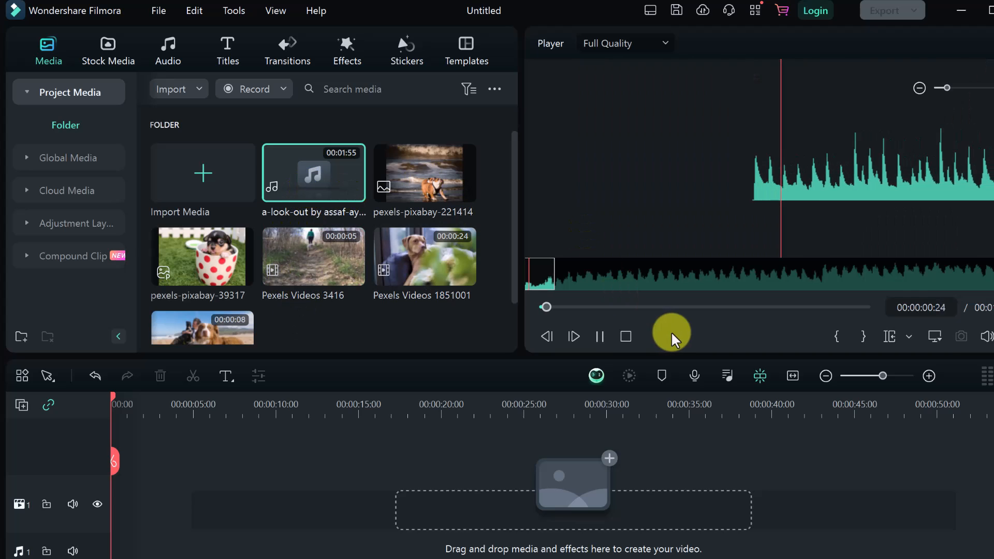
{"action": "key", "text": "space"}
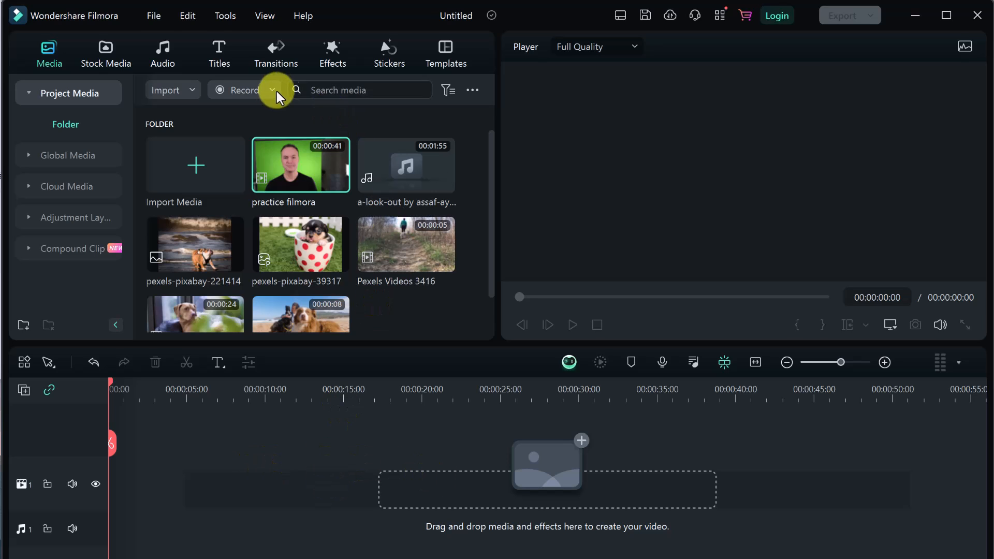
Review the aspect ratio and resolution options in the project settings, keeping 16:9 (Widescreen), 1920x1080 (Full HD) and 25 fps
{"action": "left_click", "coordinate": [152, 18]}
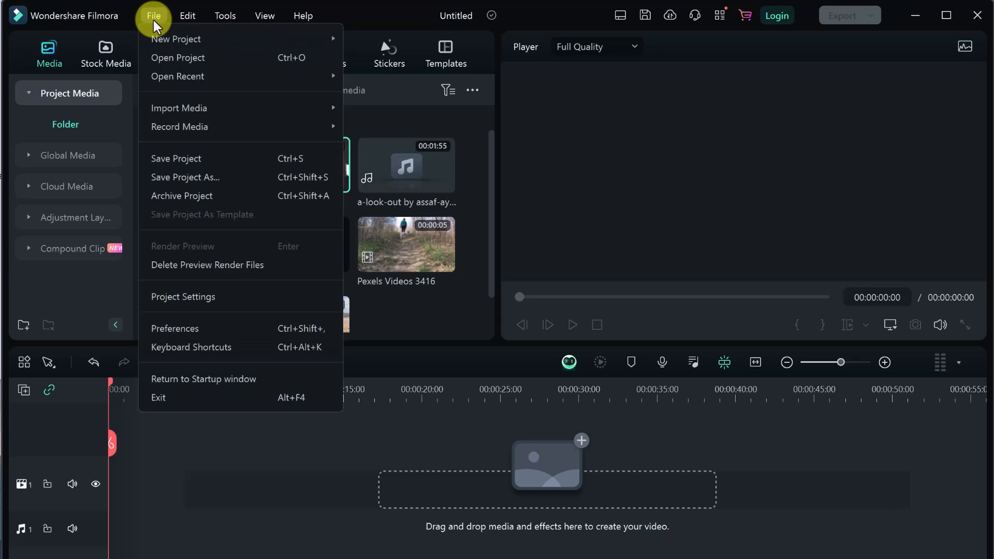
{"action": "left_click", "coordinate": [234, 299]}
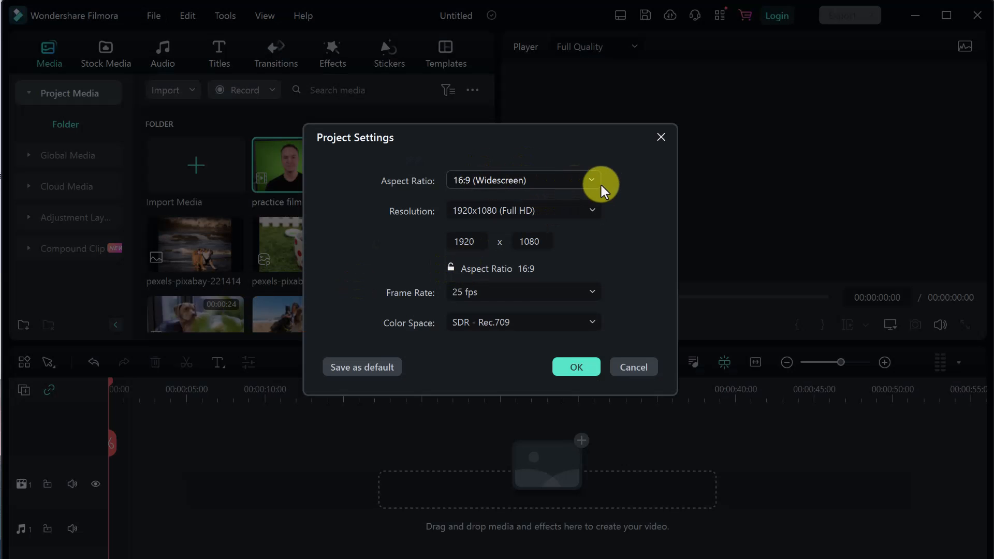
{"action": "left_click", "coordinate": [593, 185]}
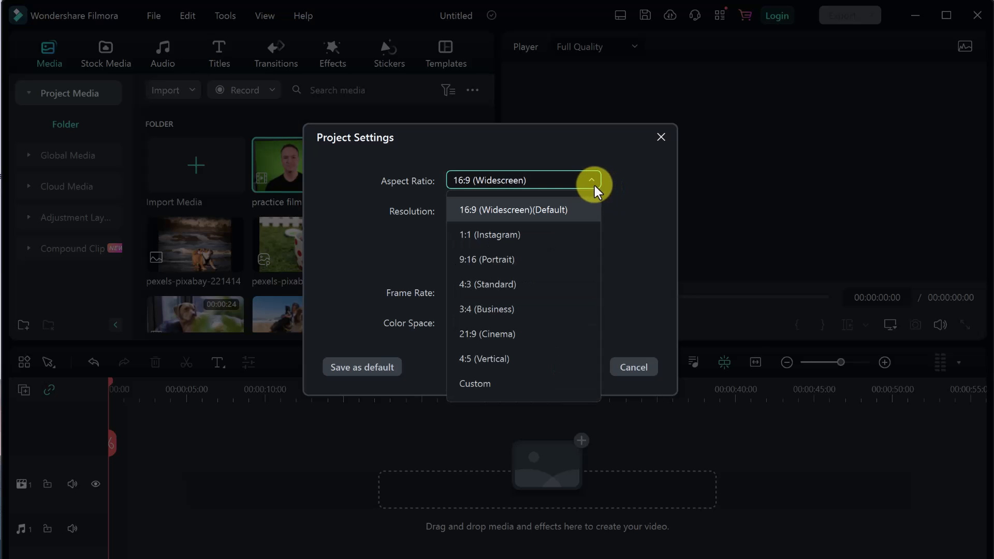
{"action": "left_click", "coordinate": [595, 185]}
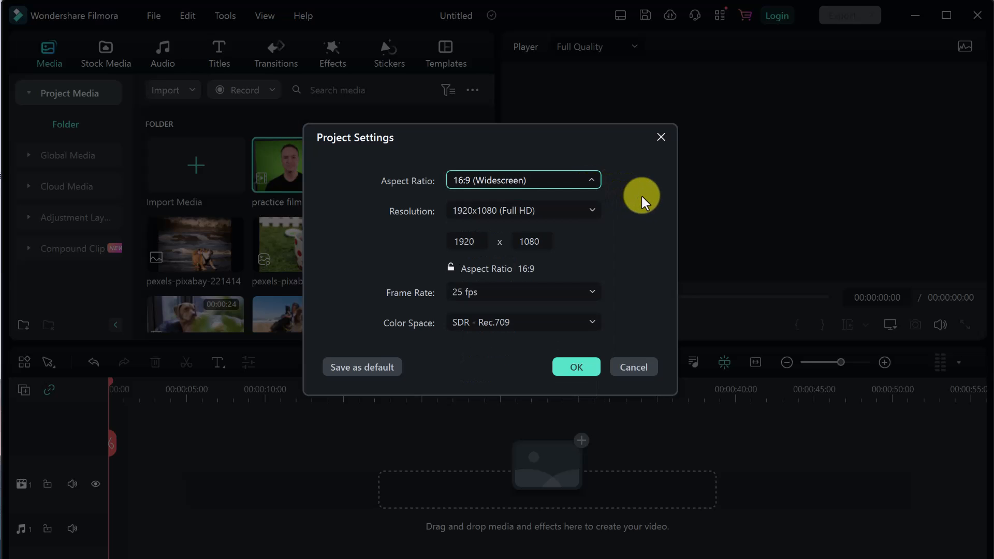
{"action": "left_click", "coordinate": [548, 211]}
{"action": "left_click", "coordinate": [634, 269]}
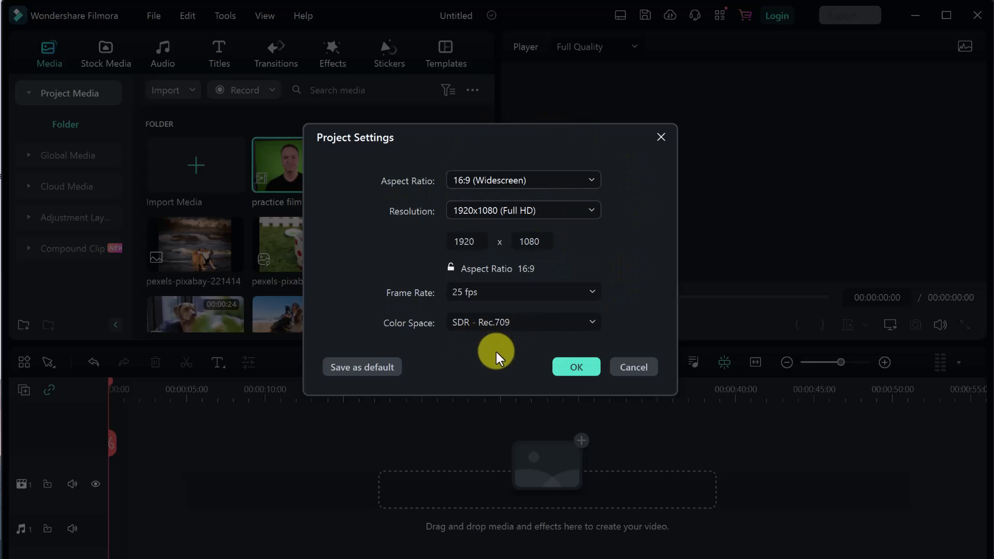
{"action": "left_click", "coordinate": [576, 367]}
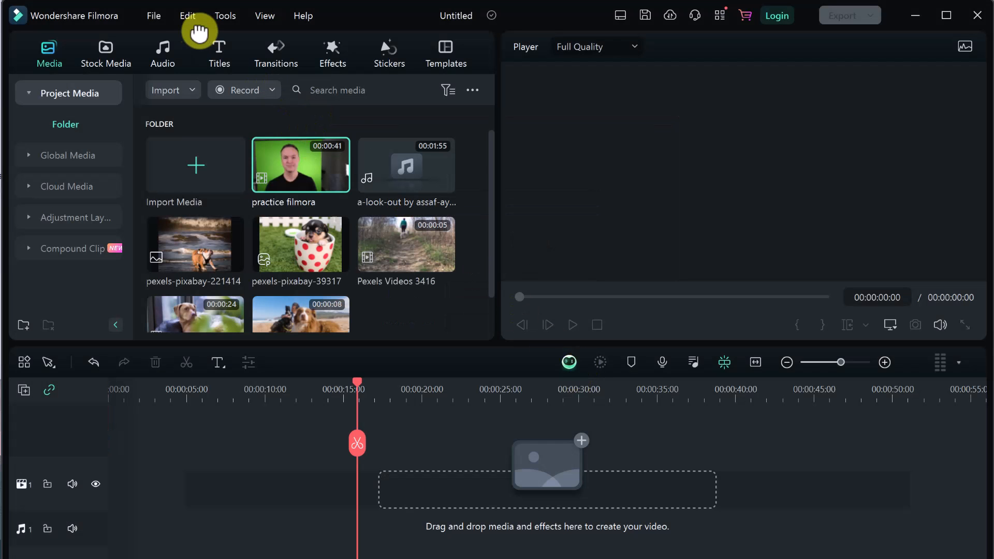
Save the project under the name Demo filmora in the Backup folder
{"action": "left_click", "coordinate": [154, 21]}
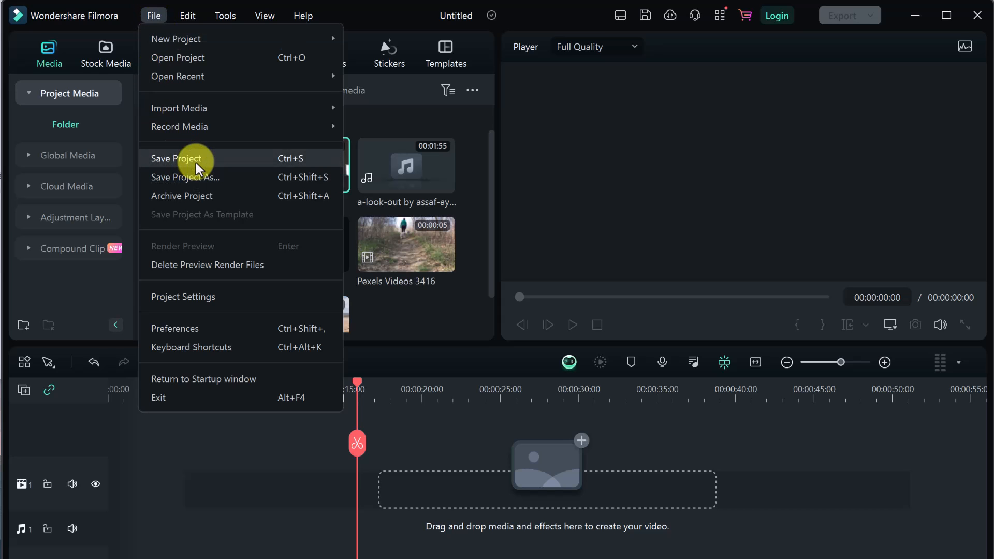
{"action": "left_click", "coordinate": [197, 161]}
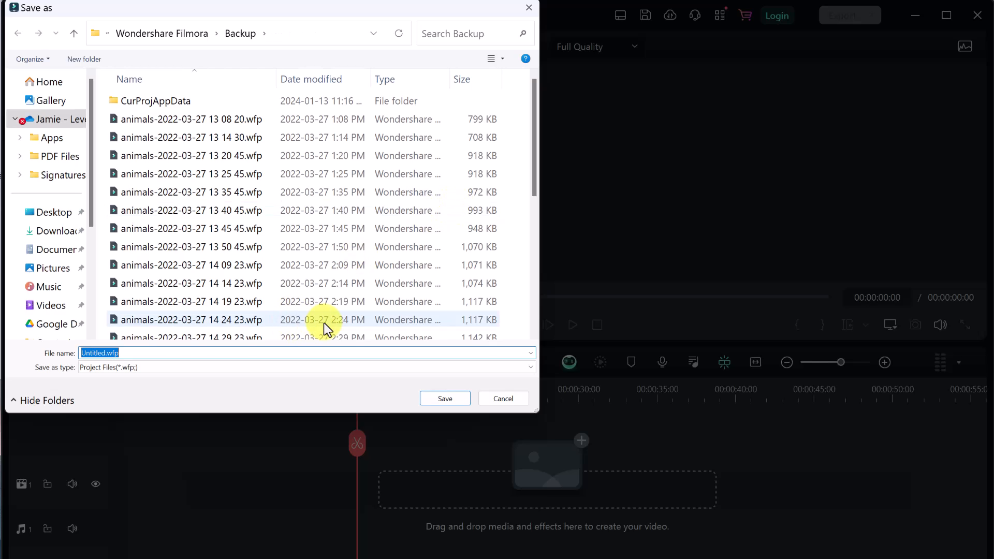
{"action": "type", "text": "Demo filmora"}
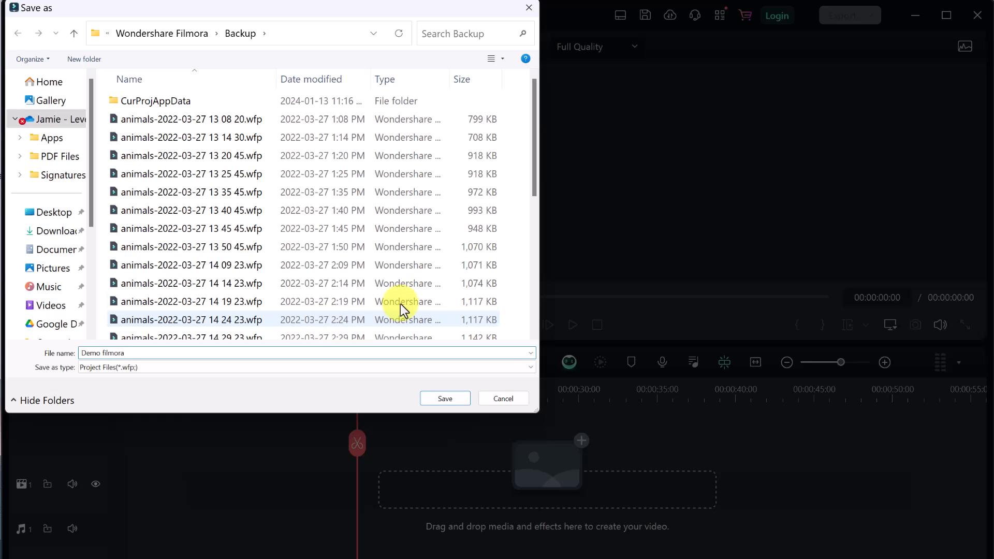
{"action": "left_click", "coordinate": [459, 396]}
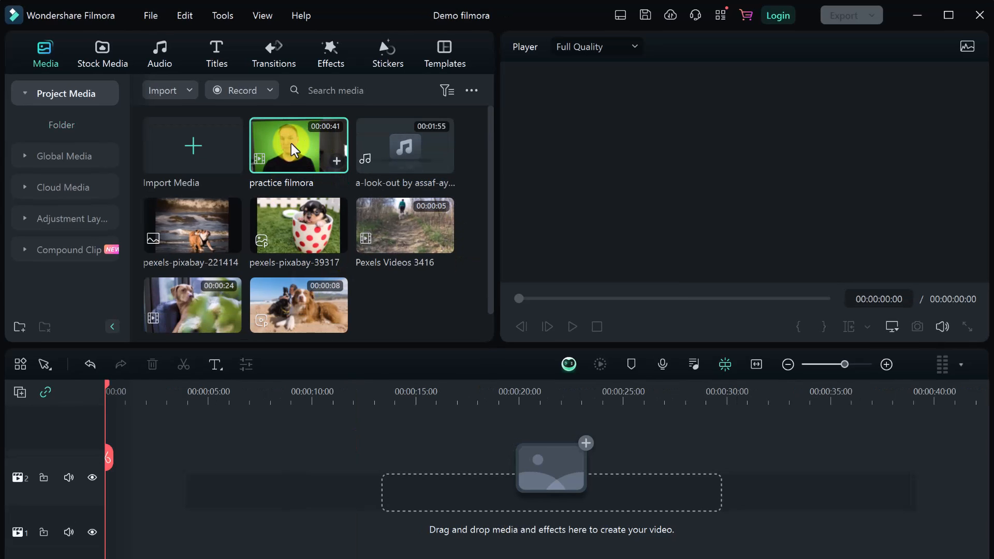
Place the practice filmora clip at the start of video track 1, and start and stop its playback in the player
{"action": "left_click_drag", "start_coordinate": [290, 147], "coordinate": [106, 512]}
{"action": "mouse_move", "coordinate": [166, 524]}
{"action": "left_mouse_down"}
{"action": "mouse_move", "coordinate": [314, 485]}
{"action": "mouse_move", "coordinate": [178, 484]}
{"action": "mouse_move", "coordinate": [176, 521]}
{"action": "left_mouse_up"}
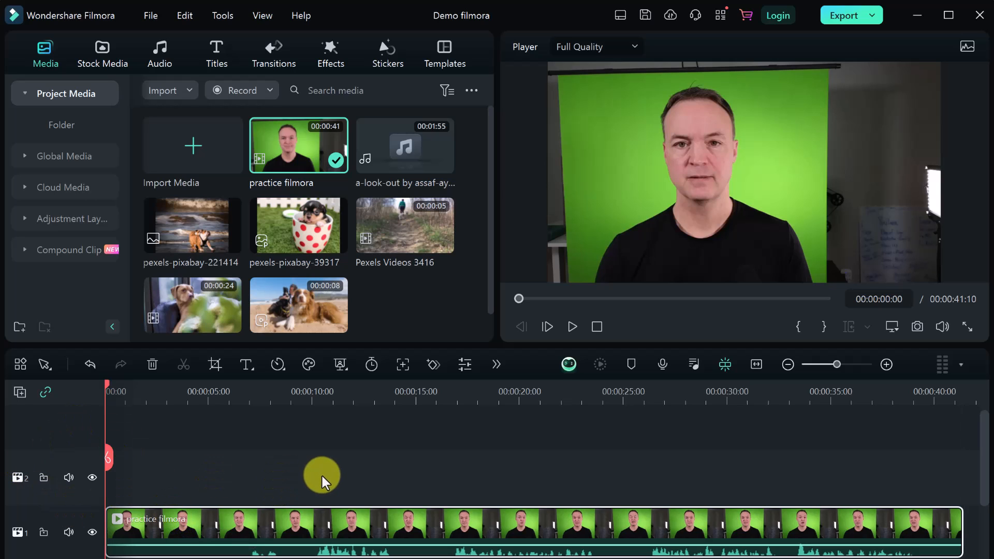
{"action": "left_click", "coordinate": [571, 327]}
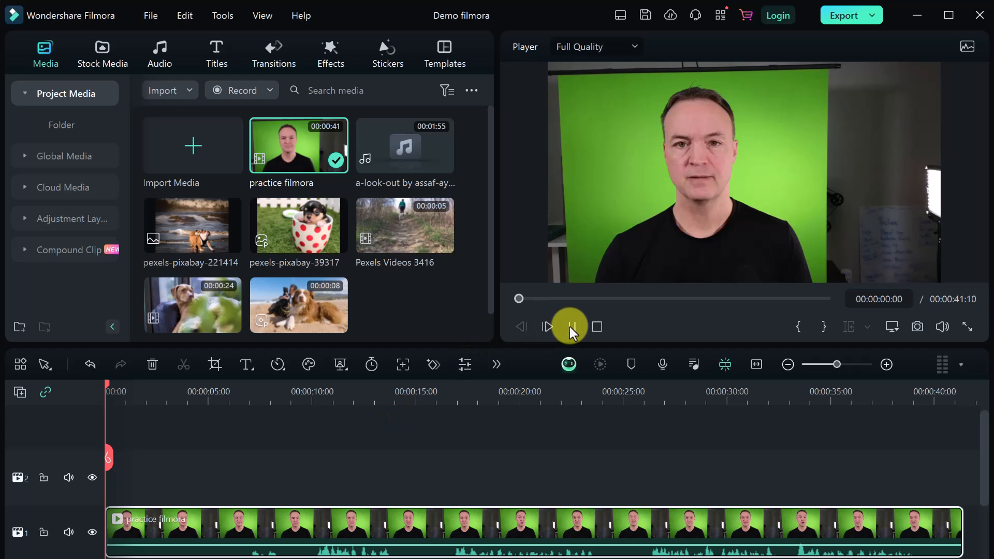
{"action": "left_click", "coordinate": [600, 326]}
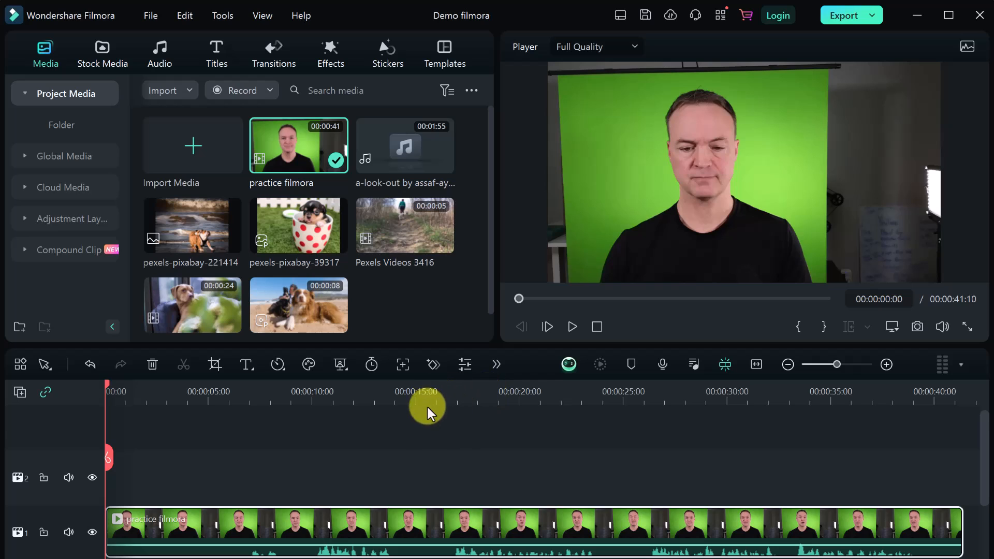
Play and pause the practice filmora clip on the timeline twice, and move the playhead to about 00:00:15:15
{"action": "key", "text": "space"}
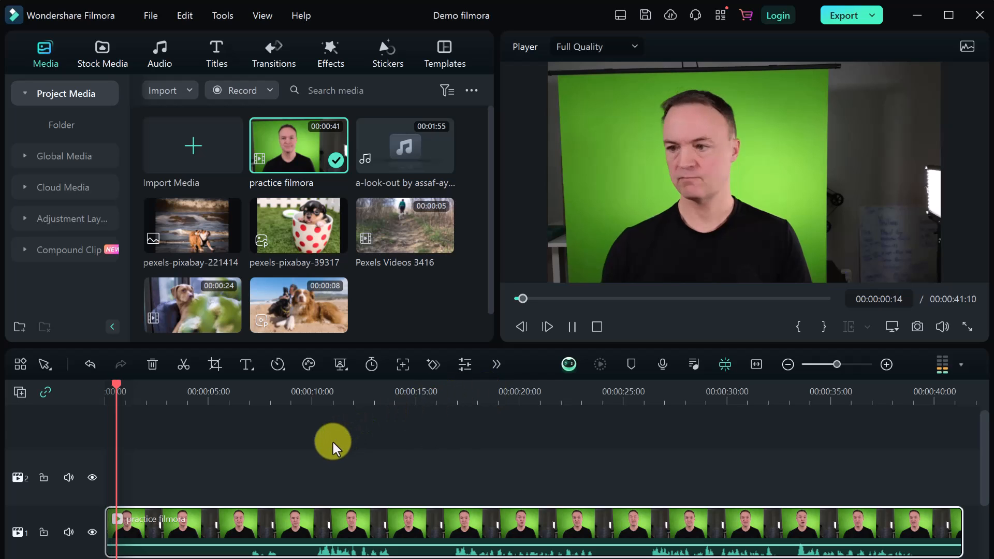
{"action": "key", "text": "space"}
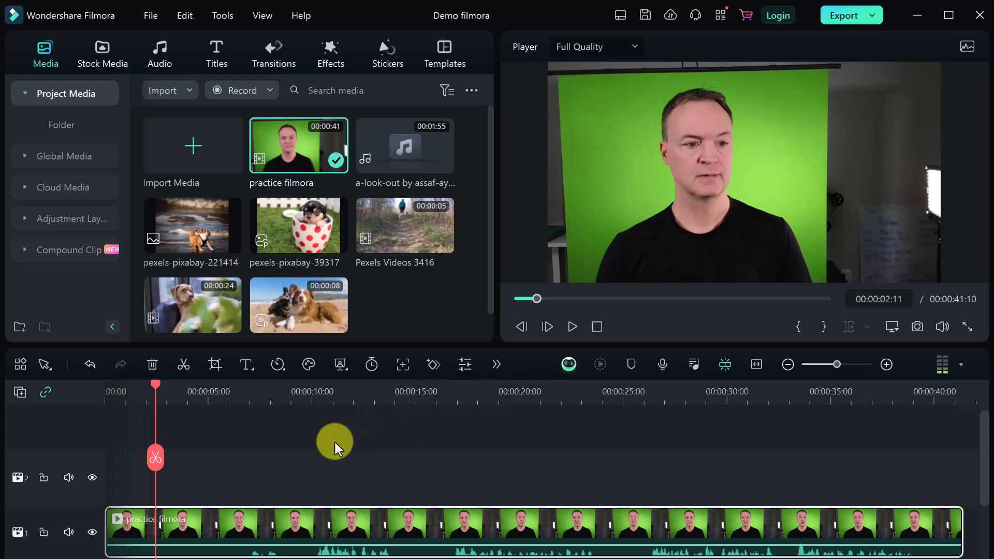
{"action": "key", "text": "space"}
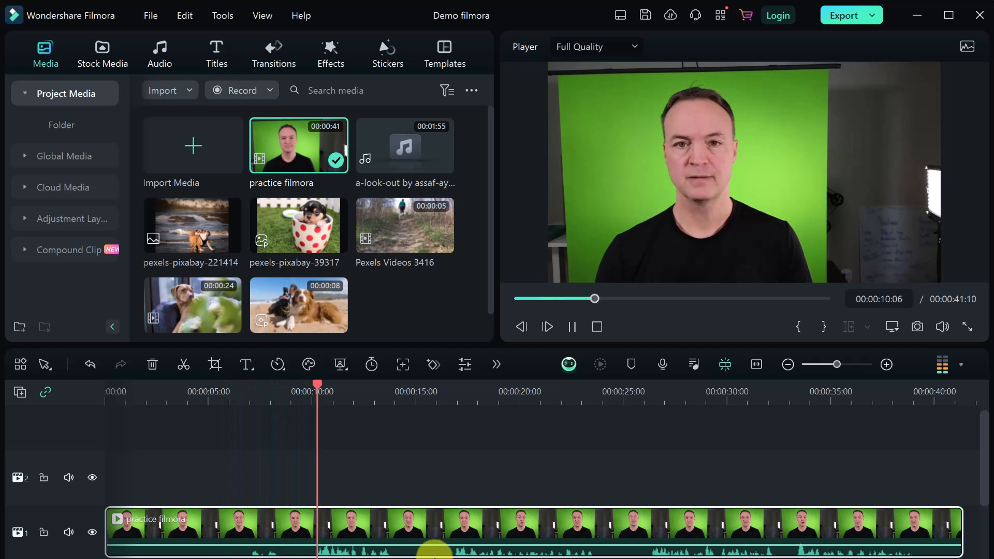
{"action": "key", "text": "space"}
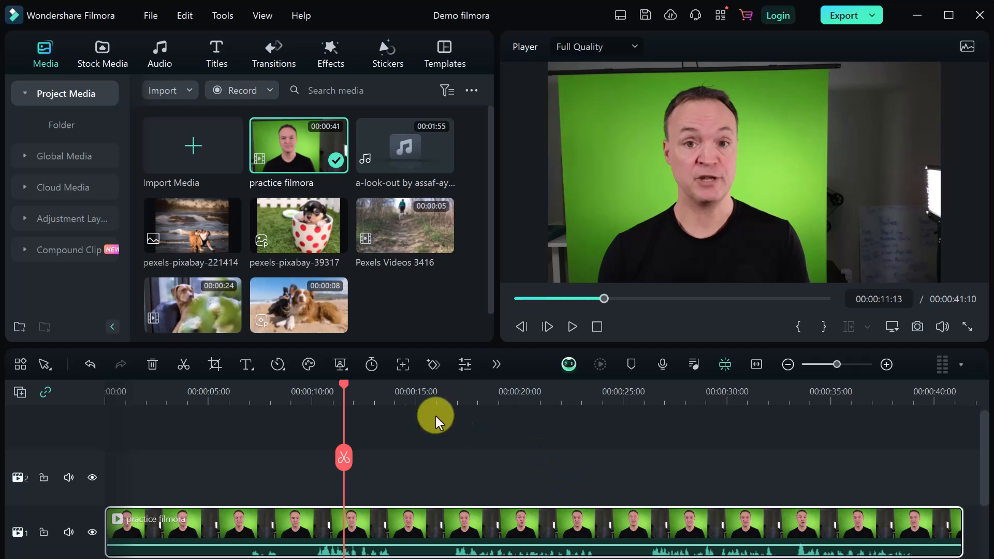
{"action": "left_click_drag", "start_coordinate": [343, 386], "coordinate": [427, 428]}
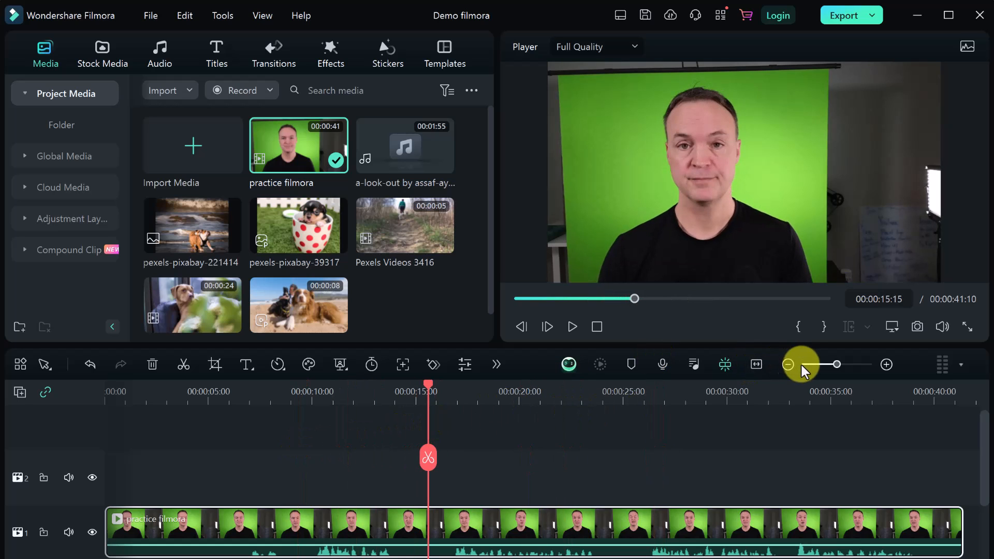
Zoom the timeline to its maximum, move the playhead to about 00:00:15:07, zoom out and fit the whole clip in the timeline
{"action": "left_click_drag", "start_coordinate": [836, 365], "coordinate": [883, 366]}
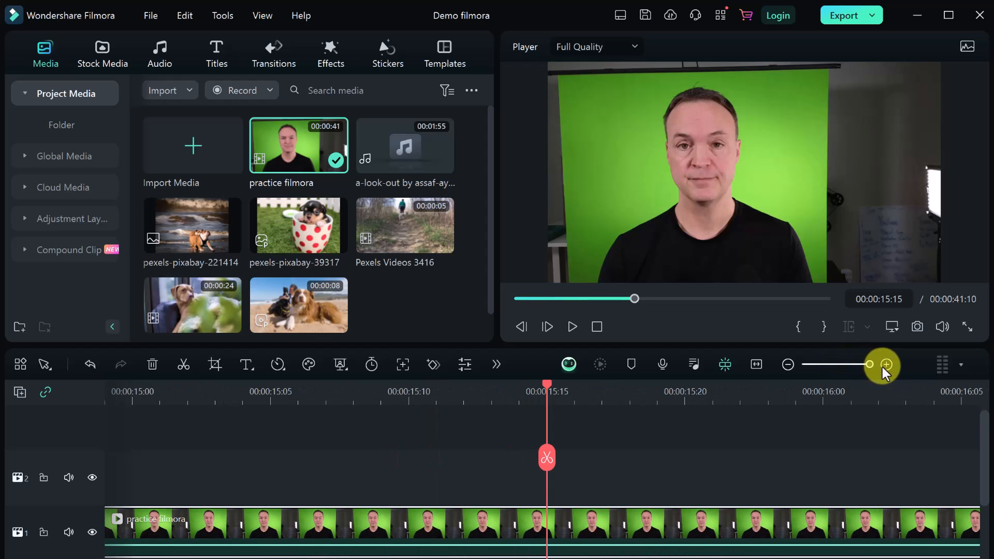
{"action": "left_click_drag", "start_coordinate": [550, 387], "coordinate": [327, 409]}
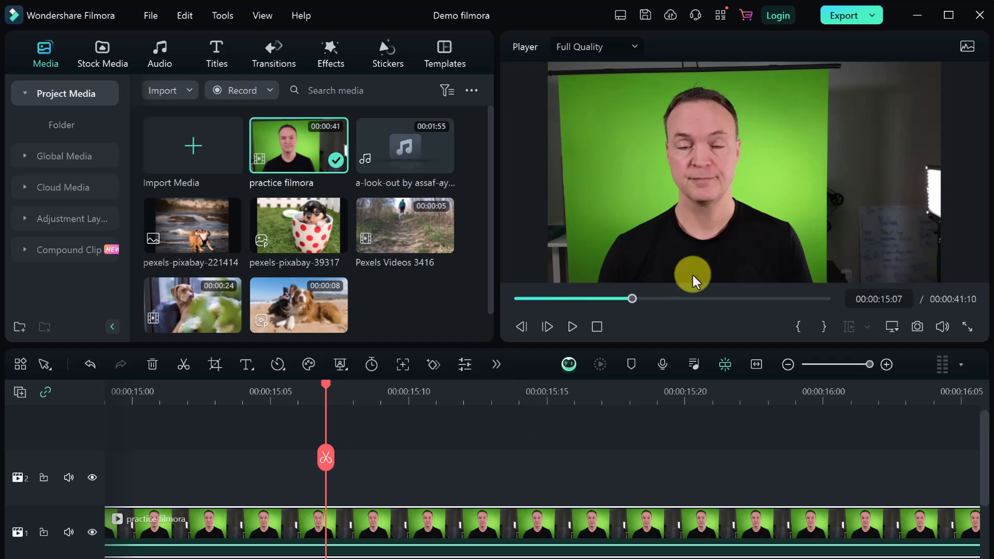
{"action": "left_click_drag", "start_coordinate": [869, 364], "coordinate": [817, 367]}
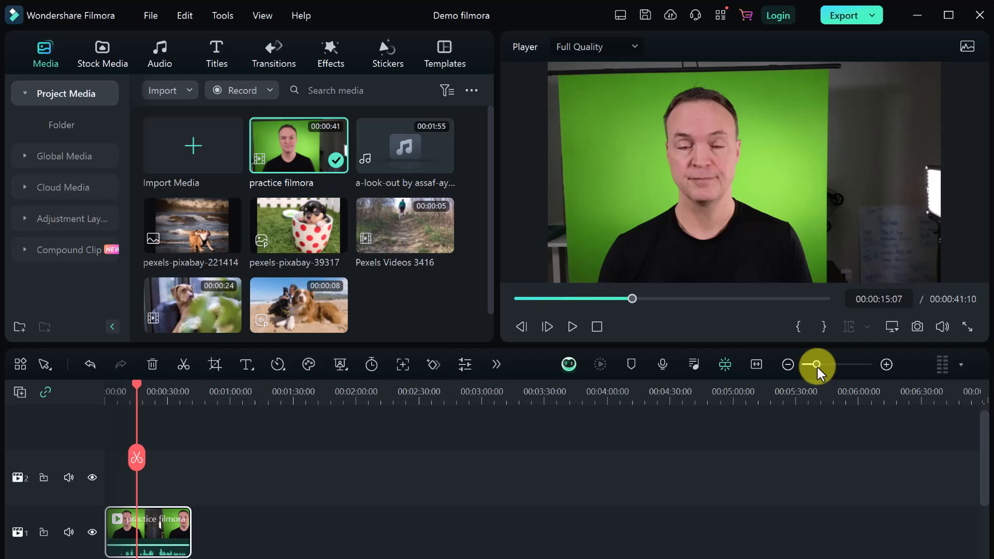
{"action": "left_click", "coordinate": [756, 364]}
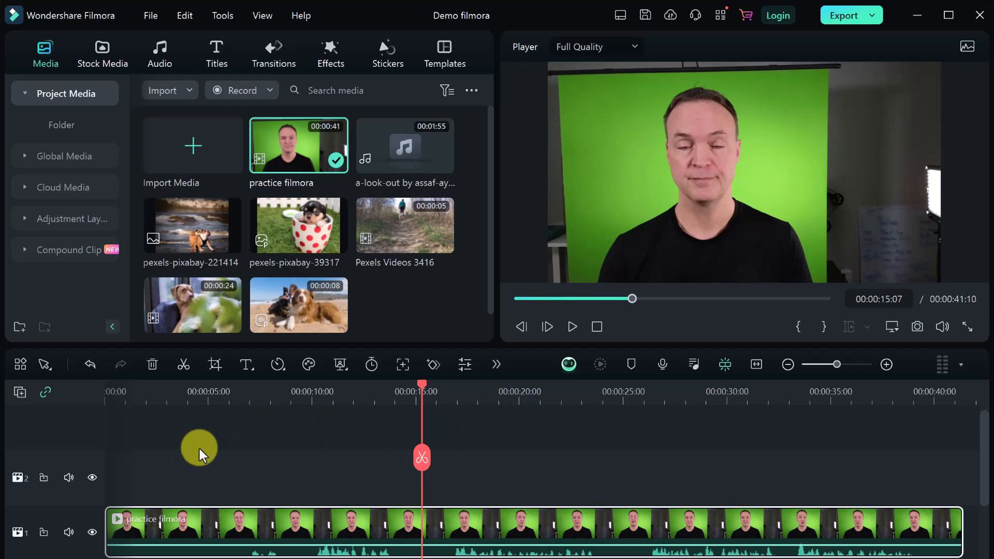
Play from about 00:00:06:16, pause at 00:00:10:02 and trim the start of the practice filmora clip up to the playhead
{"action": "left_click_drag", "start_coordinate": [423, 388], "coordinate": [242, 425]}
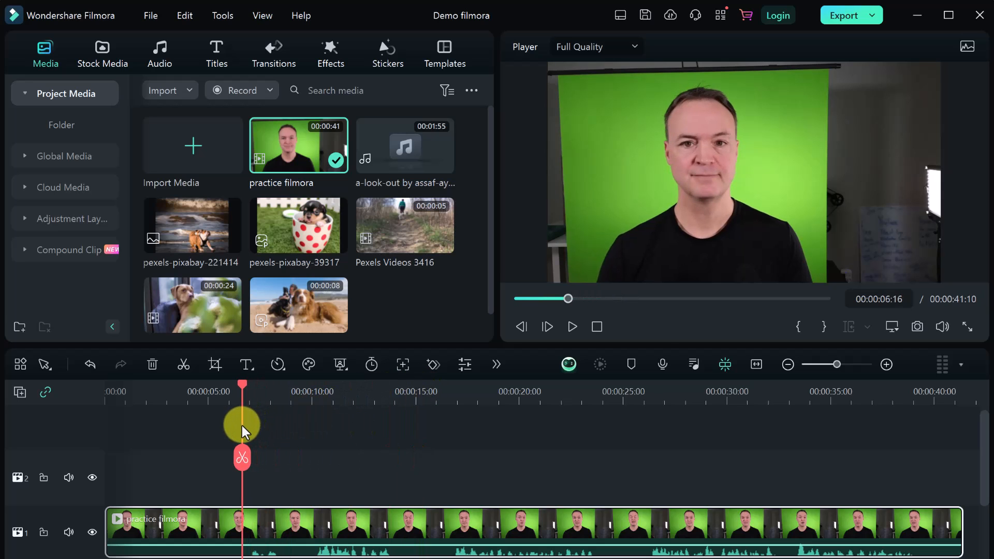
{"action": "key", "text": "space"}
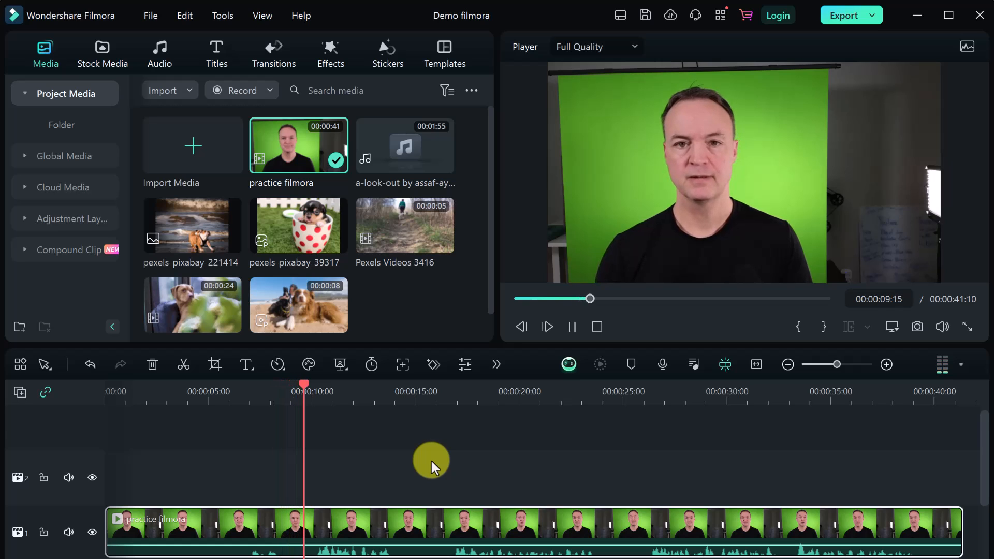
{"action": "key", "text": "space"}
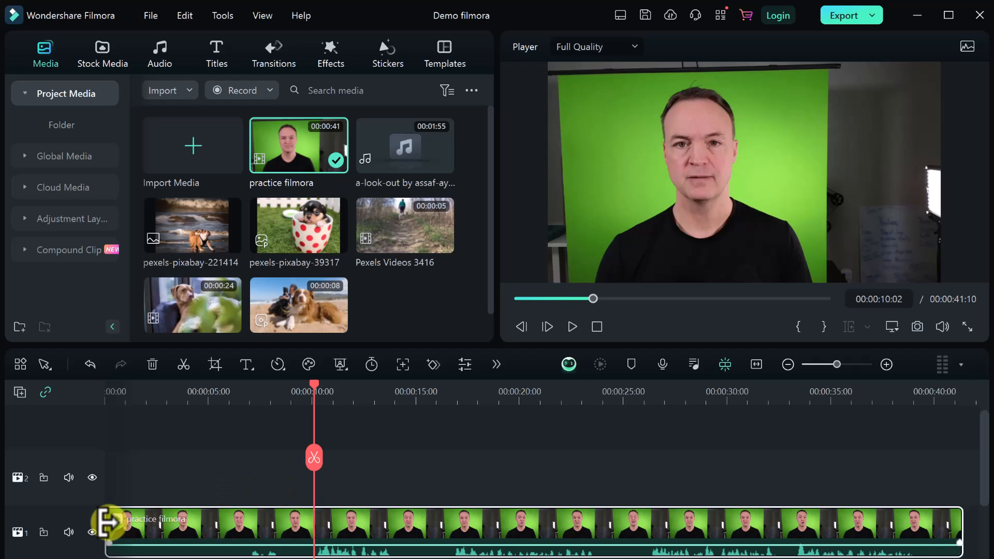
{"action": "left_click_drag", "start_coordinate": [108, 523], "coordinate": [315, 523]}
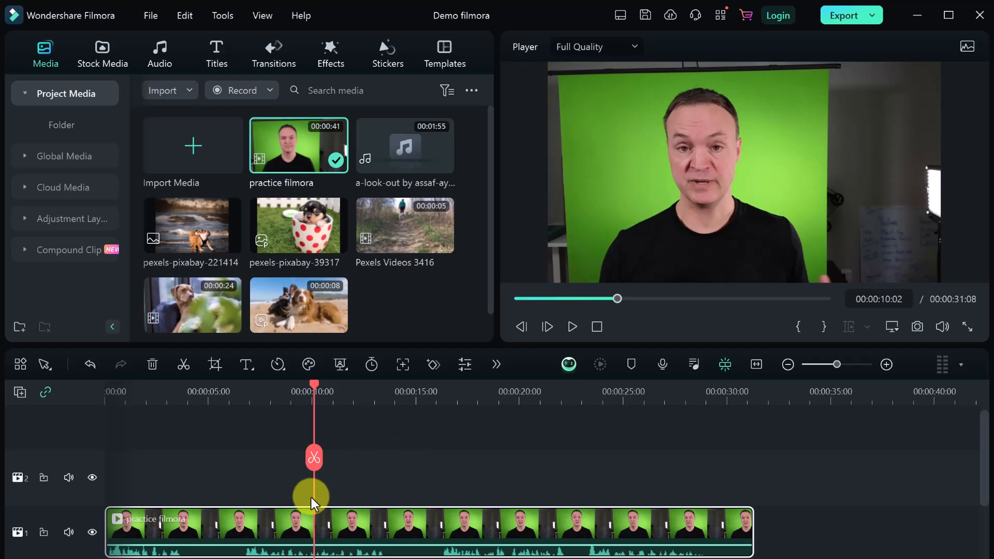
Shift the trimmed clip on video track 1 to start at about 6.5 seconds, and extend its start back to about 5 seconds
{"action": "left_click_drag", "start_coordinate": [250, 529], "coordinate": [381, 522]}
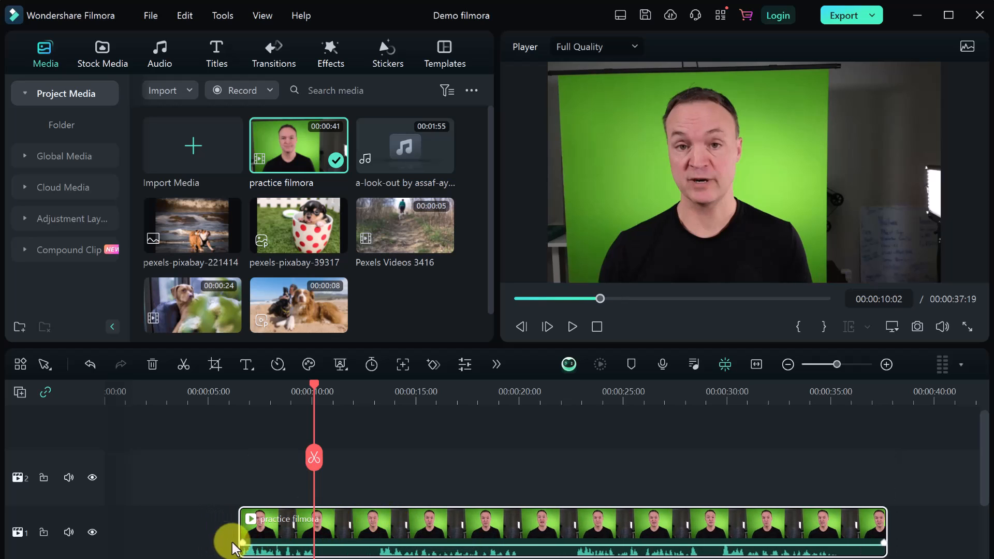
{"action": "left_click_drag", "start_coordinate": [238, 528], "coordinate": [210, 529]}
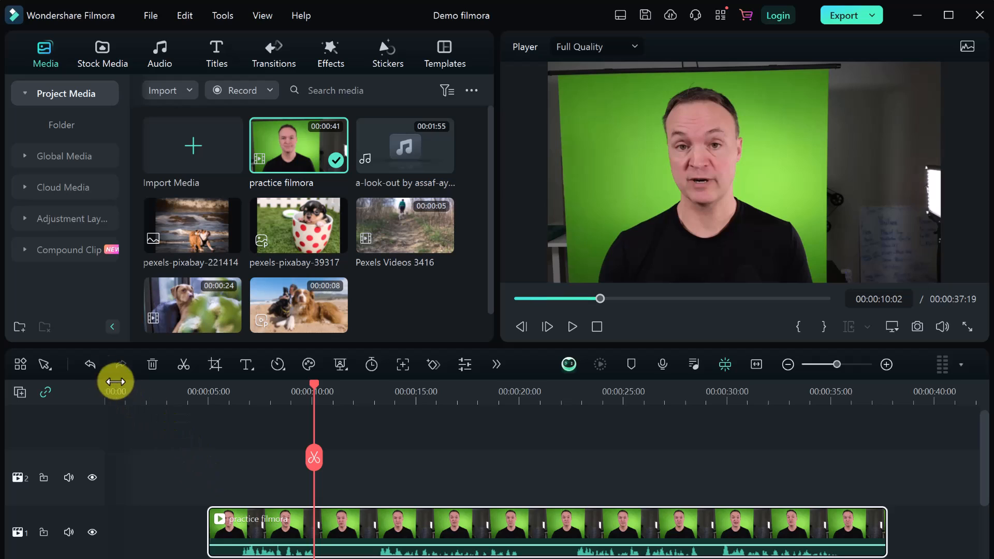
Undo and redo the extension of the clip's start, and trim about 1.4 seconds off the start again
{"action": "left_click", "coordinate": [89, 365]}
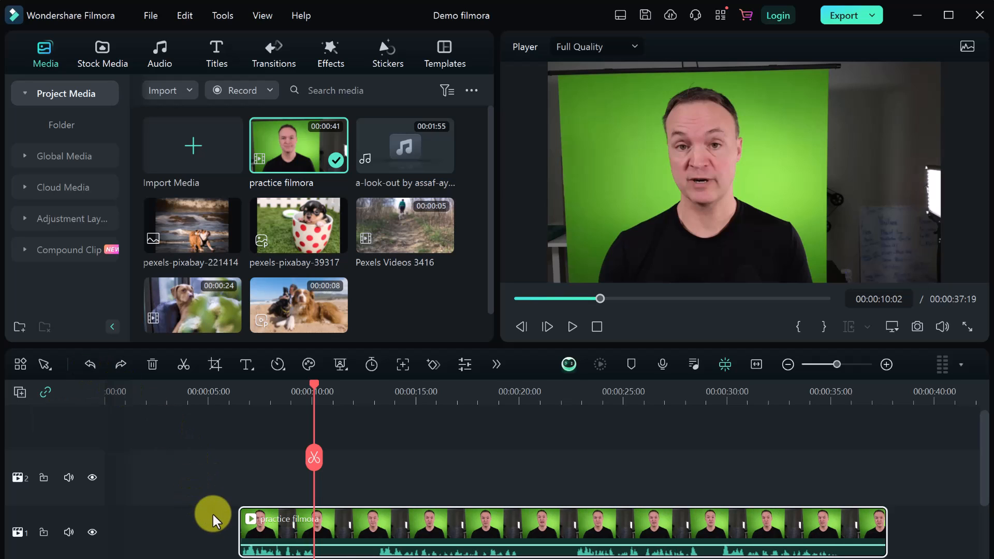
{"action": "left_click", "coordinate": [121, 365]}
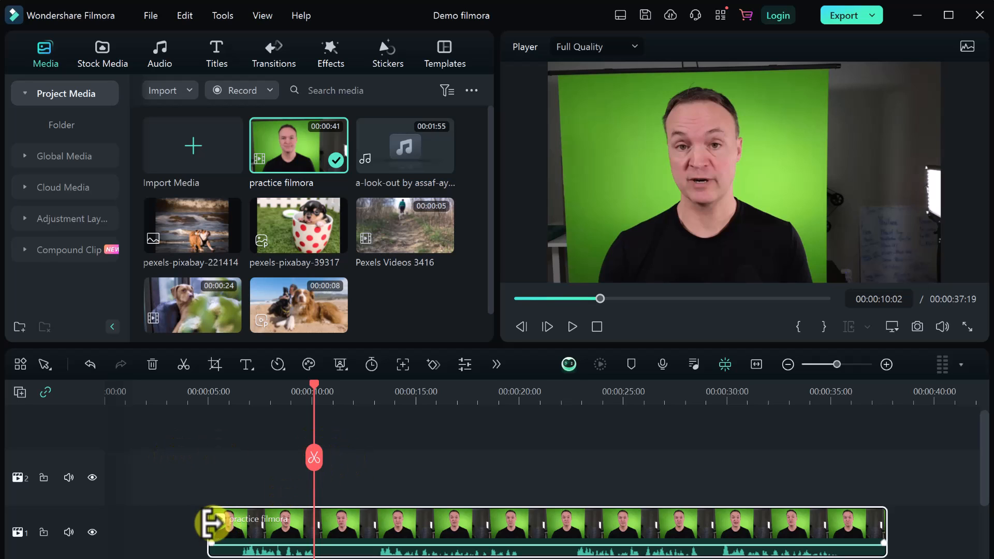
{"action": "left_click_drag", "start_coordinate": [211, 524], "coordinate": [243, 523]}
{"action": "mouse_move", "coordinate": [856, 525]}
{"action": "left_mouse_down"}
{"action": "mouse_move", "coordinate": [834, 523]}
{"action": "mouse_move", "coordinate": [857, 523]}
{"action": "left_mouse_up"}
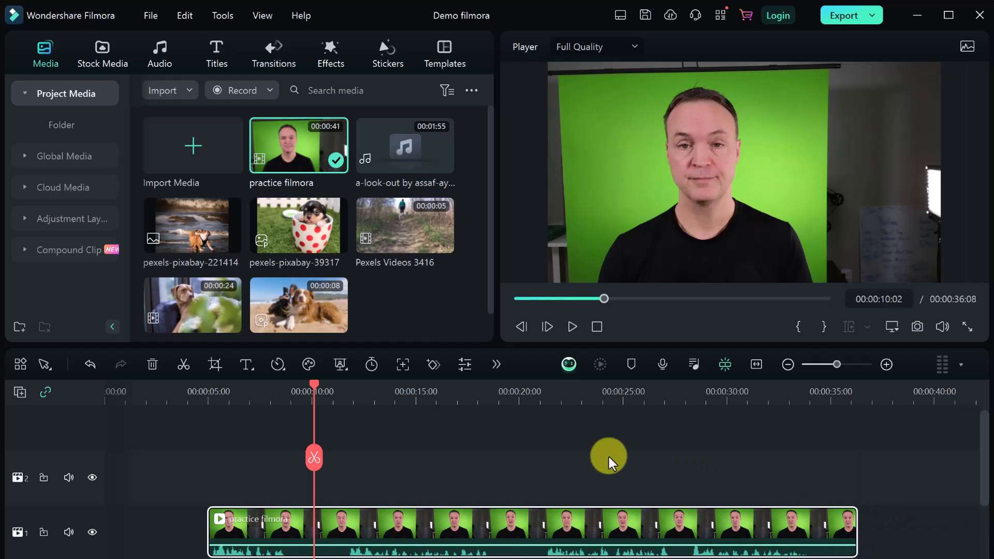
Split the practice filmora clip near its end at 00:00:33:21
{"action": "left_click_drag", "start_coordinate": [312, 383], "coordinate": [805, 436]}
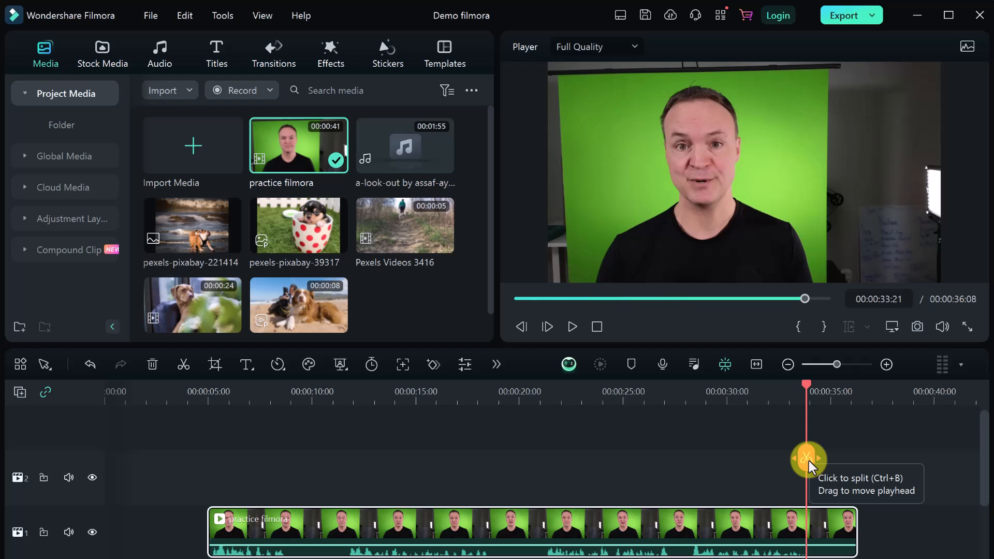
{"action": "left_click", "coordinate": [807, 458]}
Move the short split-off end piece in front of the main clip on video track 1 and delete it
{"action": "left_click", "coordinate": [824, 528]}
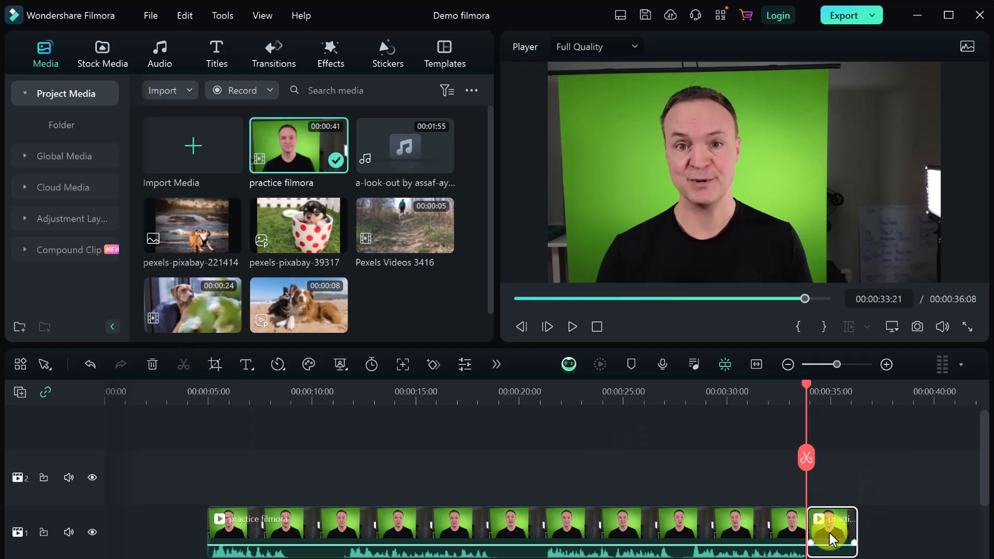
{"action": "left_click_drag", "start_coordinate": [836, 528], "coordinate": [187, 523]}
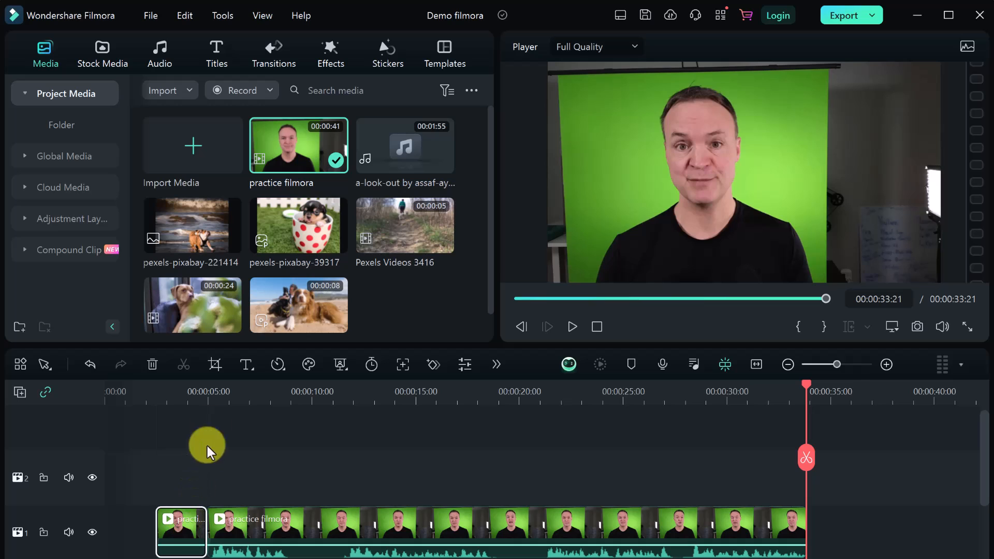
{"action": "left_click", "coordinate": [152, 364]}
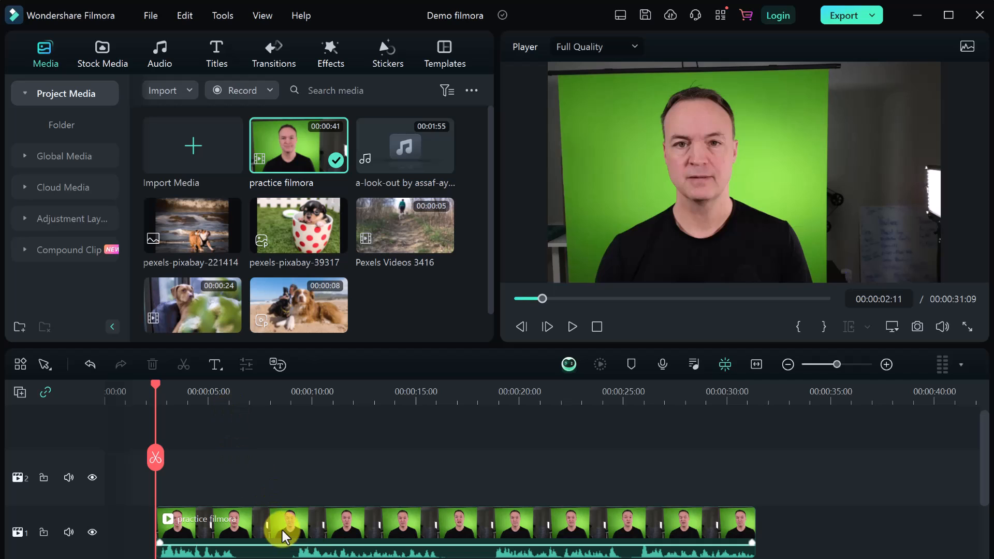
Play the remaining clip from about 5.5 seconds and pause at 00:00:09:24
{"action": "left_click_drag", "start_coordinate": [149, 384], "coordinate": [218, 402]}
{"action": "key", "text": "space"}
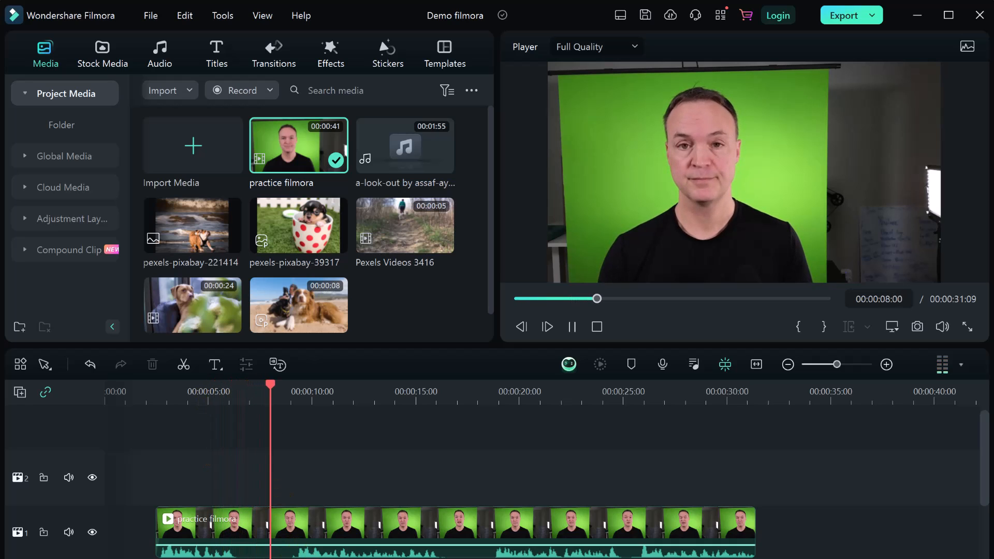
{"action": "key", "text": "space"}
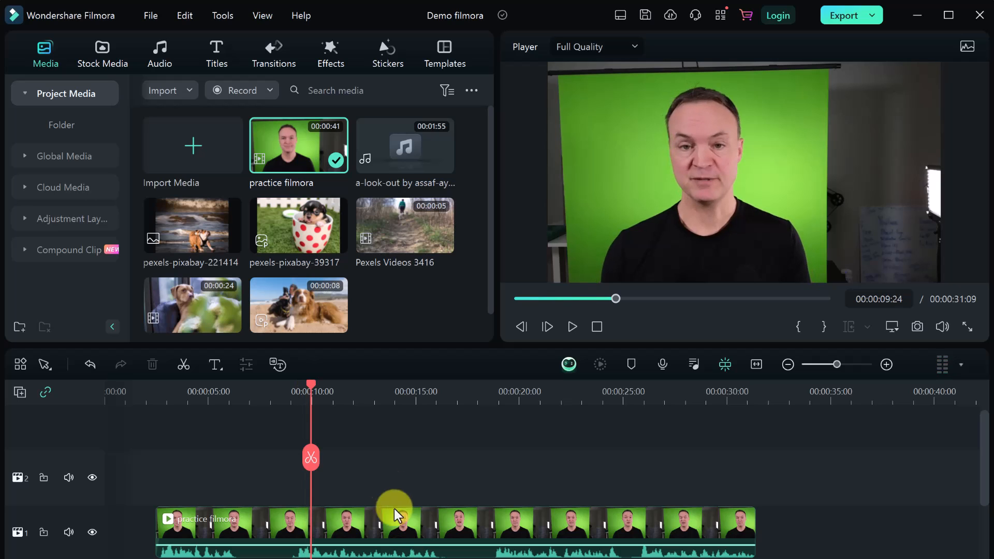
Split the clip at about 00:00:06:13 and at 00:00:09:02, and delete the section between the two cuts
{"action": "left_click", "coordinate": [308, 387]}
{"action": "mouse_move", "coordinate": [293, 389]}
{"action": "left_mouse_down"}
{"action": "mouse_move", "coordinate": [226, 399]}
{"action": "mouse_move", "coordinate": [293, 392]}
{"action": "left_mouse_up"}
{"action": "left_click", "coordinate": [240, 459]}
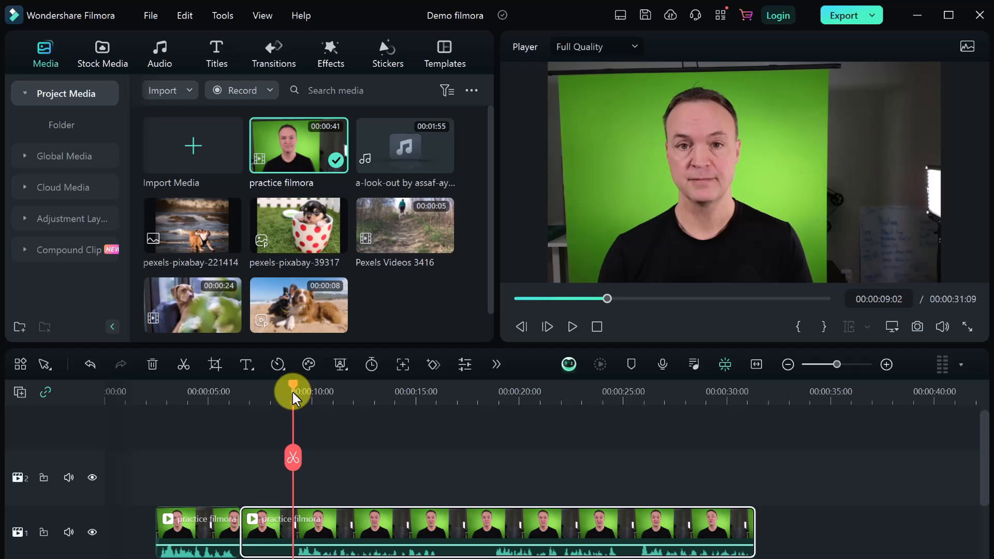
{"action": "left_click", "coordinate": [293, 460]}
{"action": "left_click", "coordinate": [275, 540]}
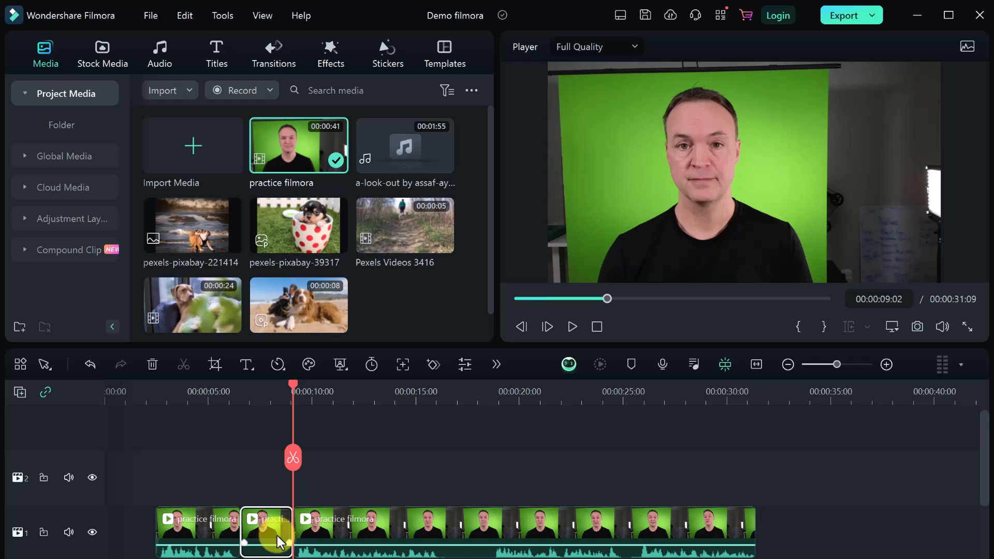
{"action": "left_click", "coordinate": [152, 366]}
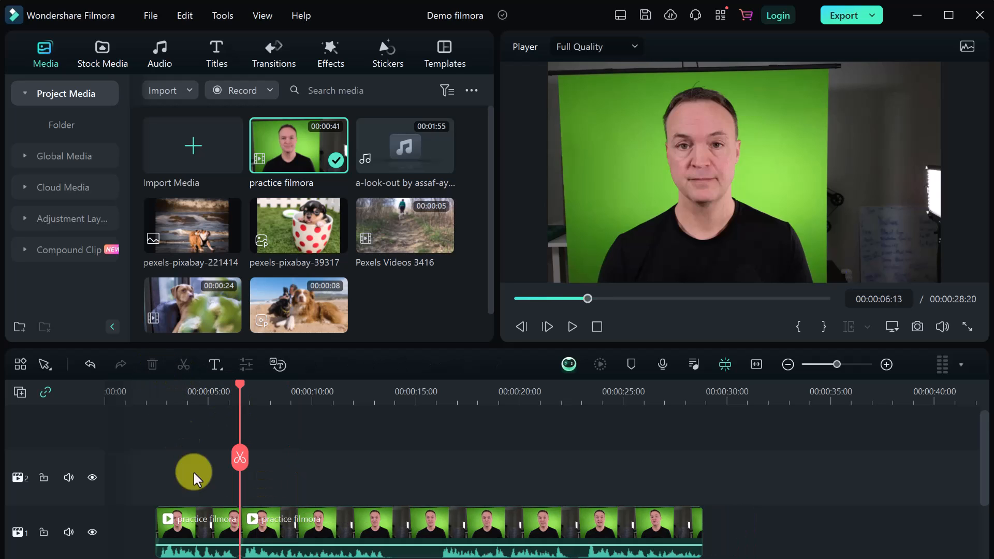
Play across the new cut from 00:00:05:12 and pause at 00:00:08:07
{"action": "left_click_drag", "start_coordinate": [241, 387], "coordinate": [218, 389]}
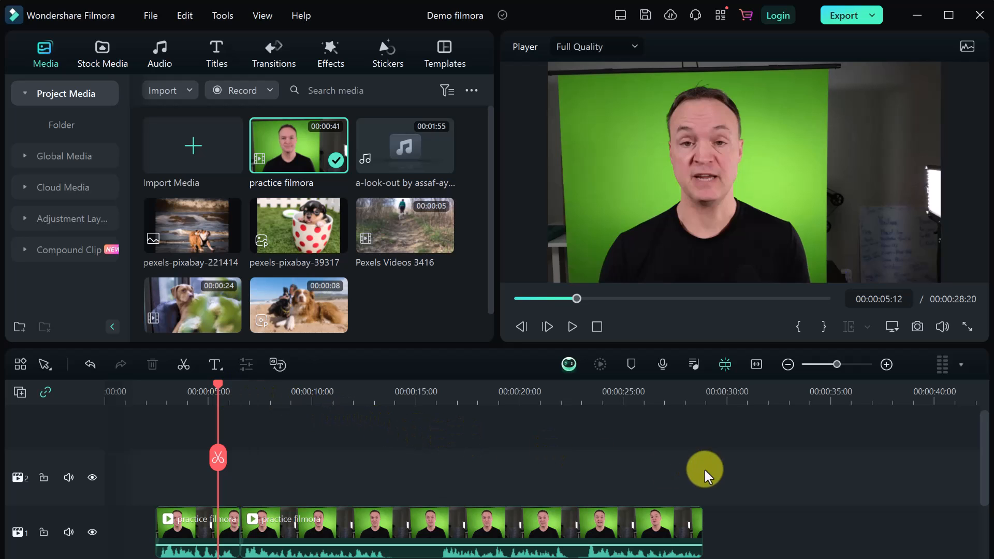
{"action": "key", "text": "space"}
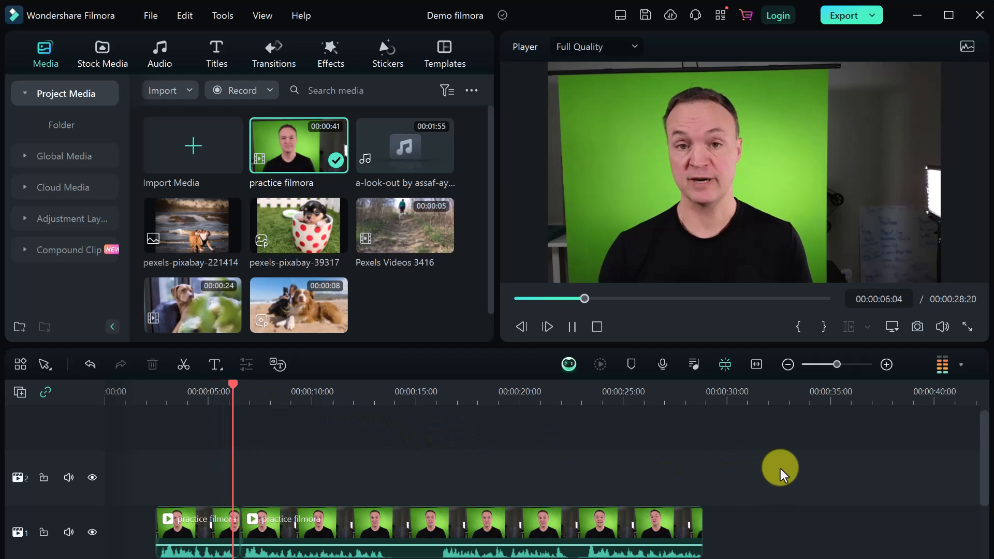
{"action": "key", "text": "space"}
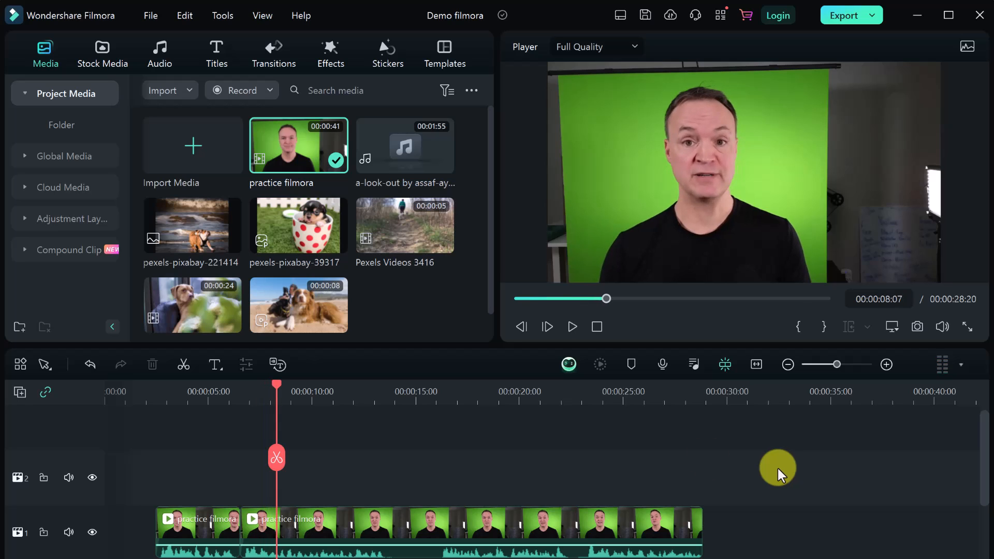
Split the second clip at 00:00:14:22 and trim about 1 second off the footage on each side of the cut
{"action": "left_click_drag", "start_coordinate": [274, 384], "coordinate": [413, 405]}
{"action": "left_click", "coordinate": [413, 458]}
{"action": "left_click_drag", "start_coordinate": [416, 542], "coordinate": [432, 536]}
{"action": "left_click", "coordinate": [405, 521]}
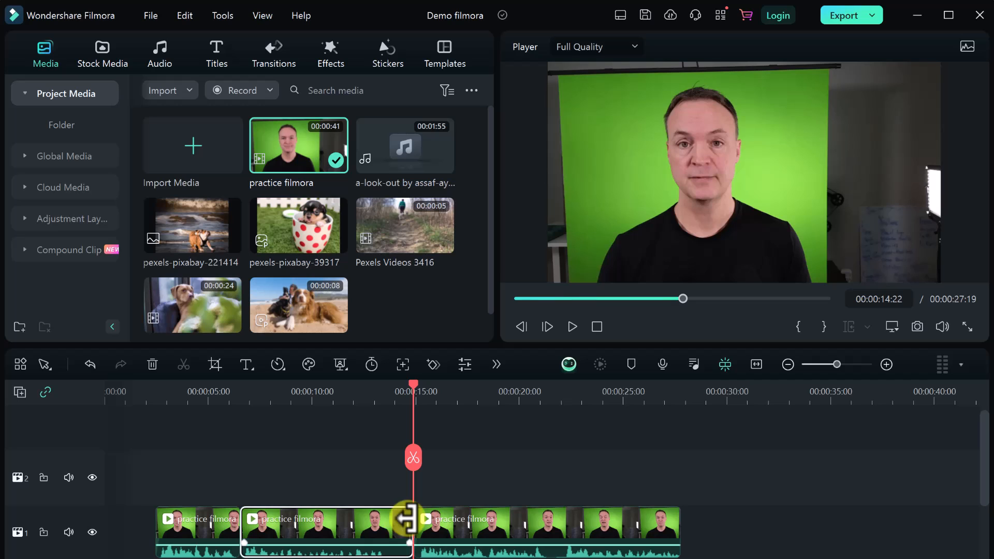
{"action": "left_click_drag", "start_coordinate": [406, 521], "coordinate": [377, 523]}
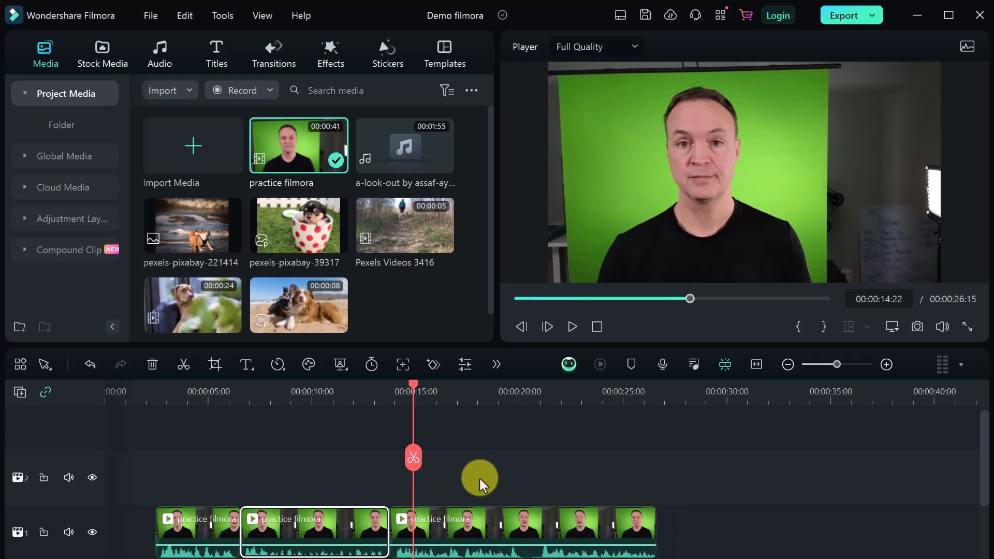
{"action": "left_click", "coordinate": [765, 529]}
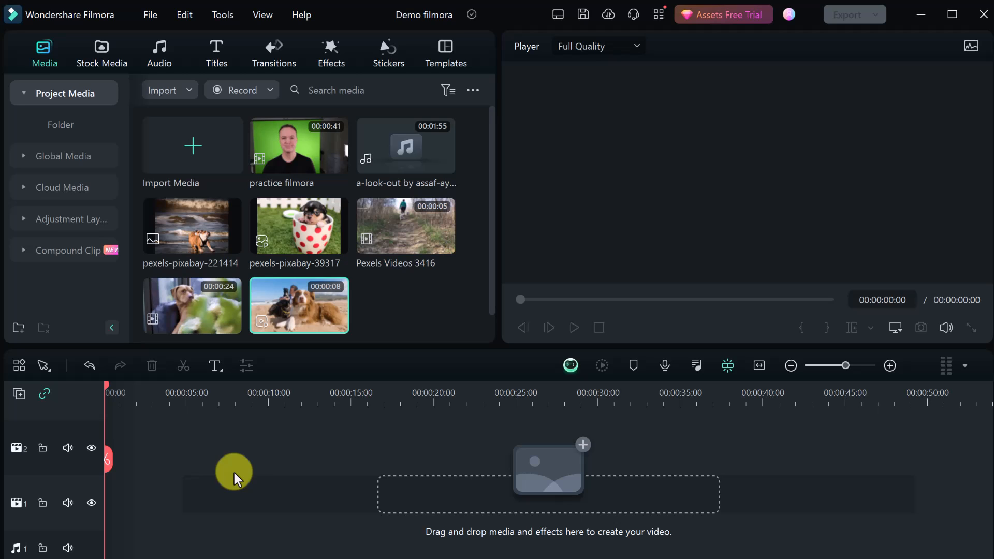
Place the practice filmora clip at the start of video track 1 and trim its end to 00:00:33:14
{"action": "left_click_drag", "start_coordinate": [291, 146], "coordinate": [206, 502]}
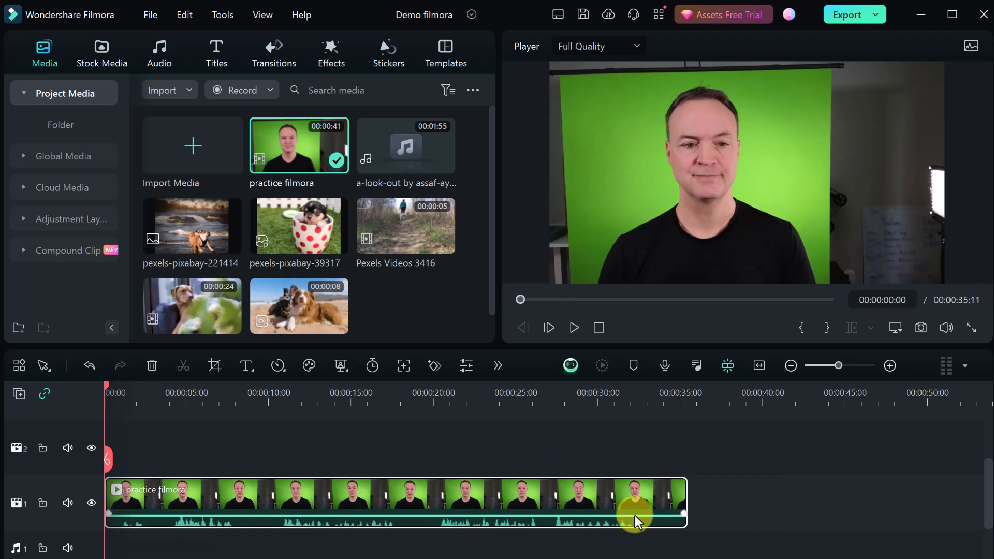
{"action": "left_click_drag", "start_coordinate": [684, 500], "coordinate": [655, 498]}
{"action": "left_click", "coordinate": [372, 435]}
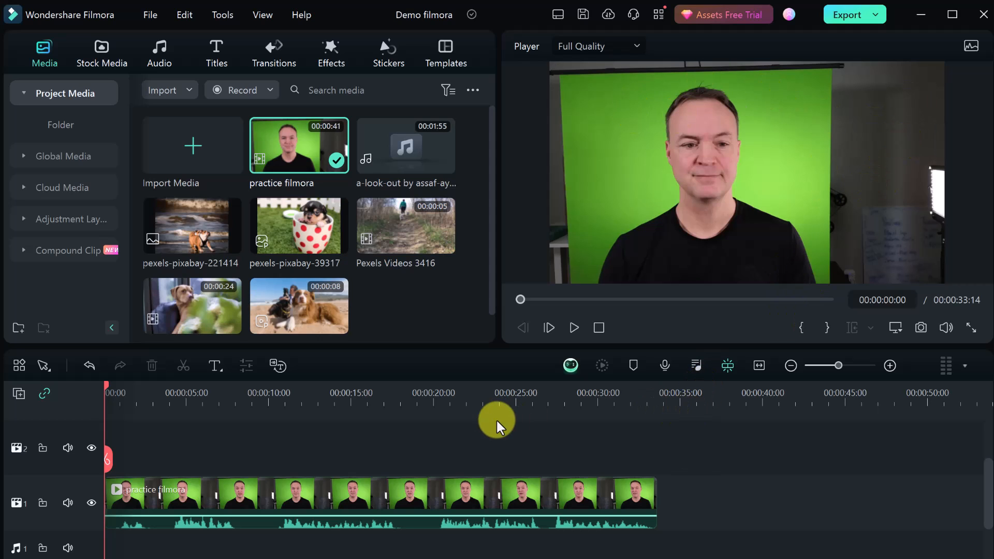
Crop the practice filmora clip with a Custom ratio to about 1127 x 1001, framing the man against the green screen, and apply it
{"action": "left_click", "coordinate": [294, 494]}
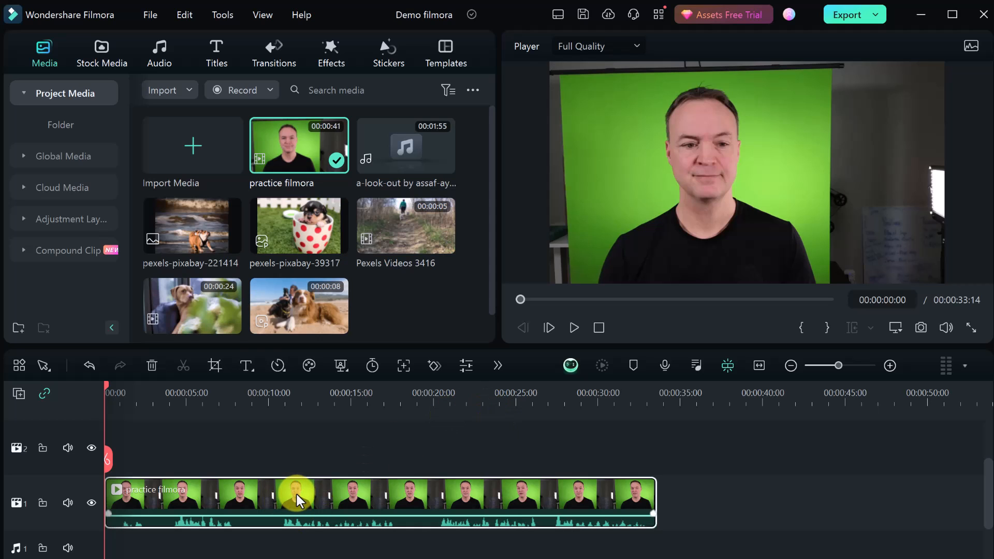
{"action": "left_click", "coordinate": [215, 366]}
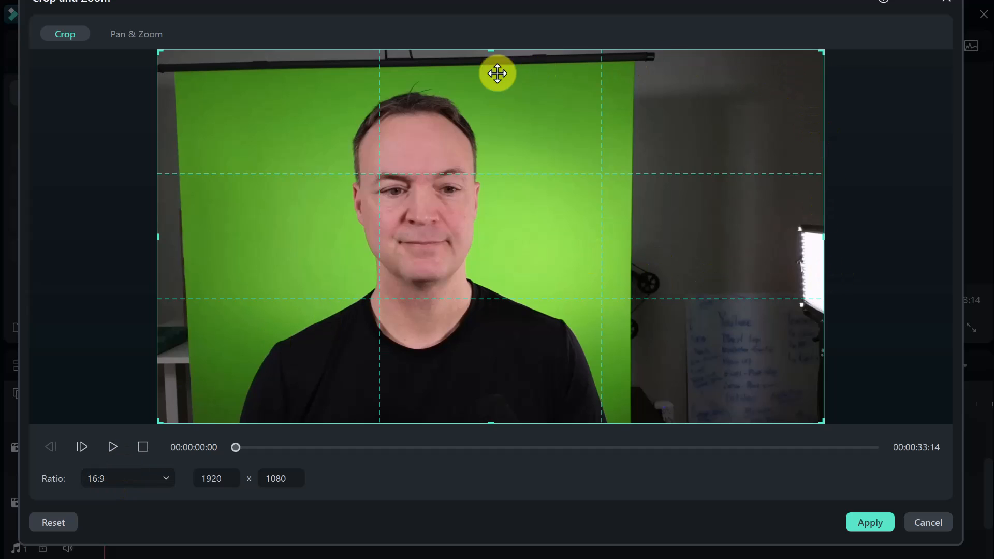
{"action": "left_click", "coordinate": [166, 479]}
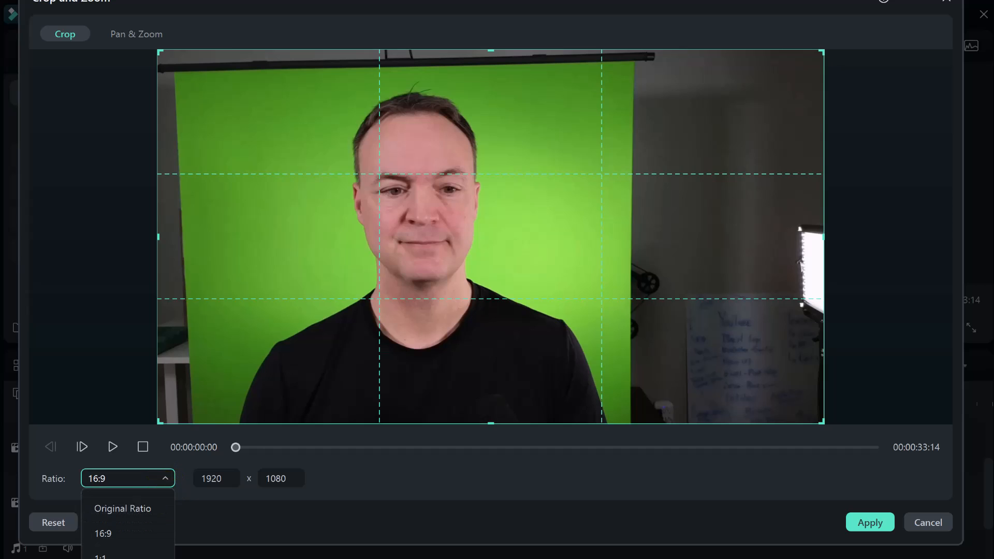
{"action": "left_click", "coordinate": [119, 558]}
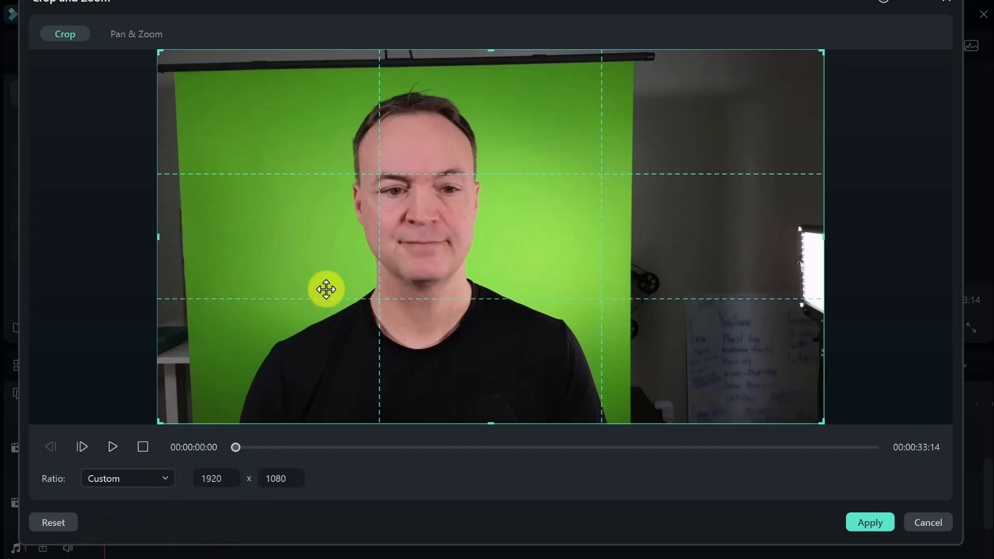
{"action": "left_click_drag", "start_coordinate": [157, 239], "coordinate": [231, 246]}
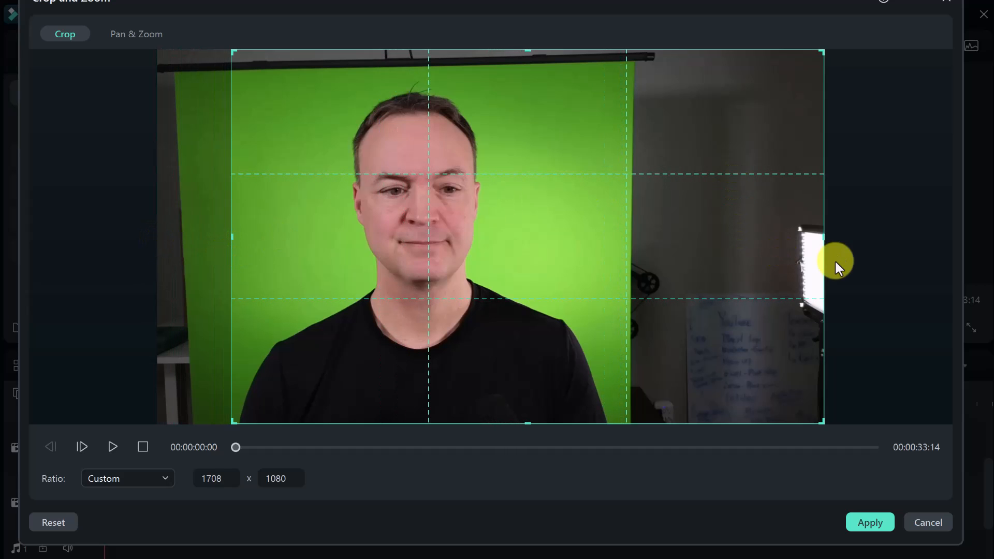
{"action": "left_click_drag", "start_coordinate": [751, 247], "coordinate": [621, 259]}
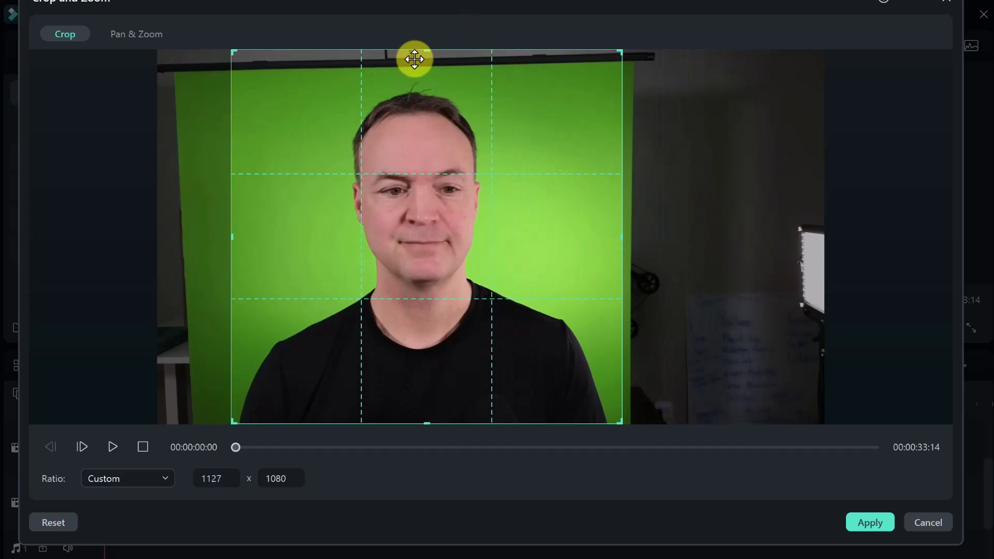
{"action": "left_click_drag", "start_coordinate": [425, 50], "coordinate": [437, 77]}
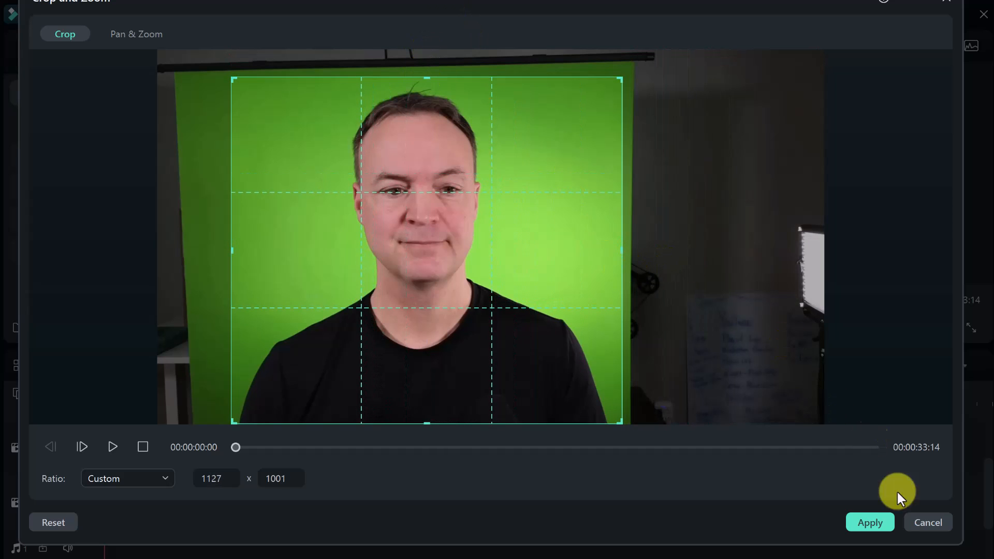
{"action": "left_click", "coordinate": [880, 523]}
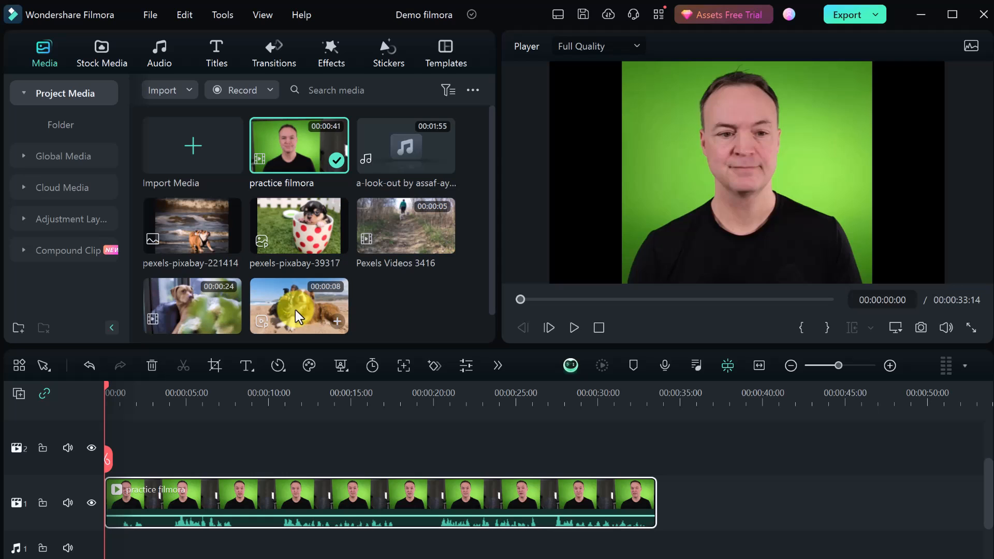
Place the 24-second dog video on video track 2 starting at about 4.3 seconds, and preview the timeline up to 00:00:06:00
{"action": "left_click", "coordinate": [201, 308]}
{"action": "left_click_drag", "start_coordinate": [201, 309], "coordinate": [178, 456]}
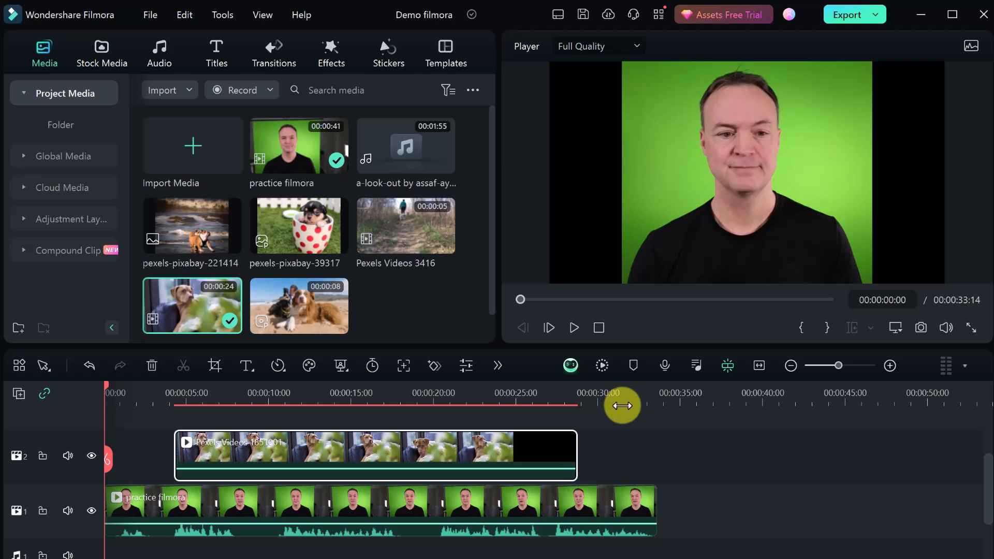
{"action": "key", "text": "space"}
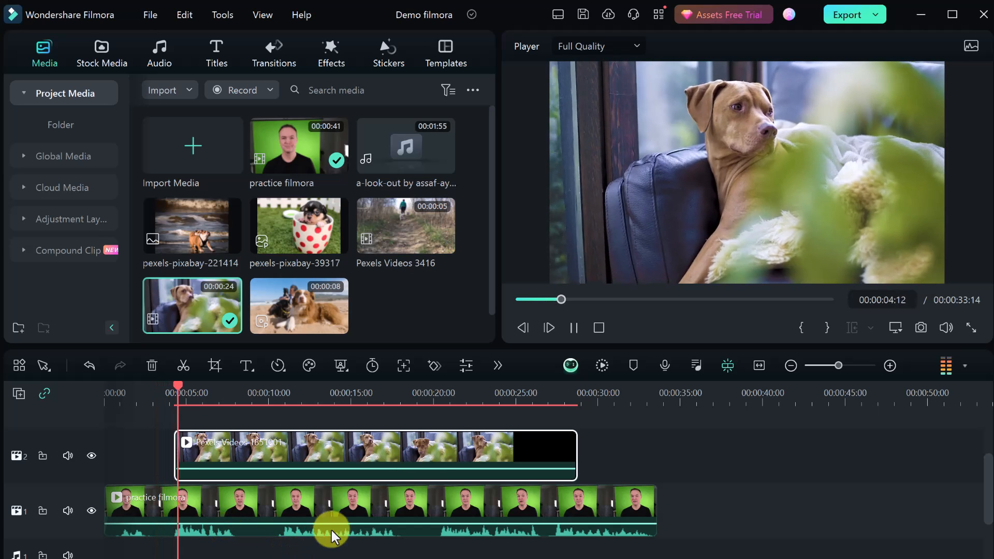
{"action": "key", "text": "space"}
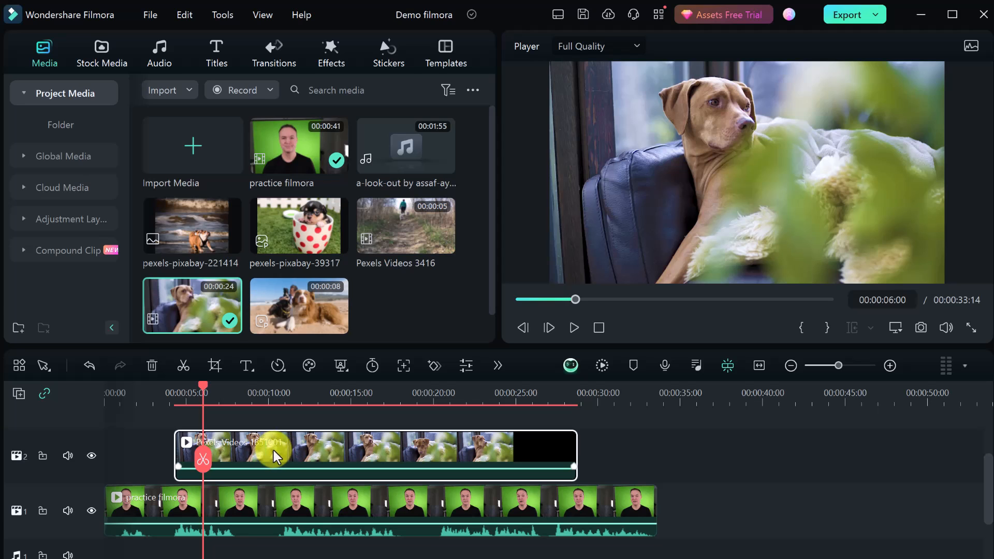
Shrink the dog video to about a third of the frame width beside the man's head, and preview the overlay up to 00:00:10:24
{"action": "left_click", "coordinate": [665, 461]}
{"action": "left_click", "coordinate": [481, 460]}
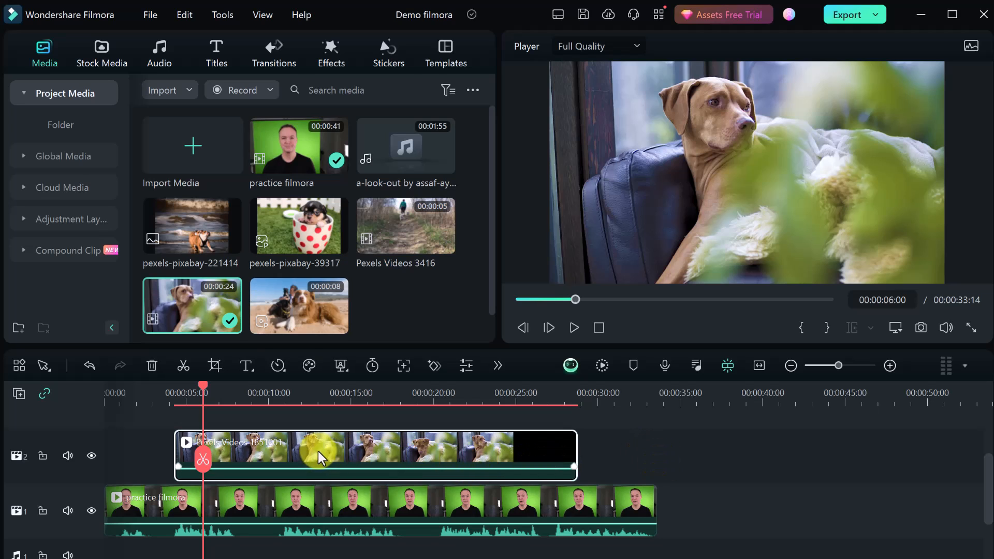
{"action": "double_click", "coordinate": [287, 449]}
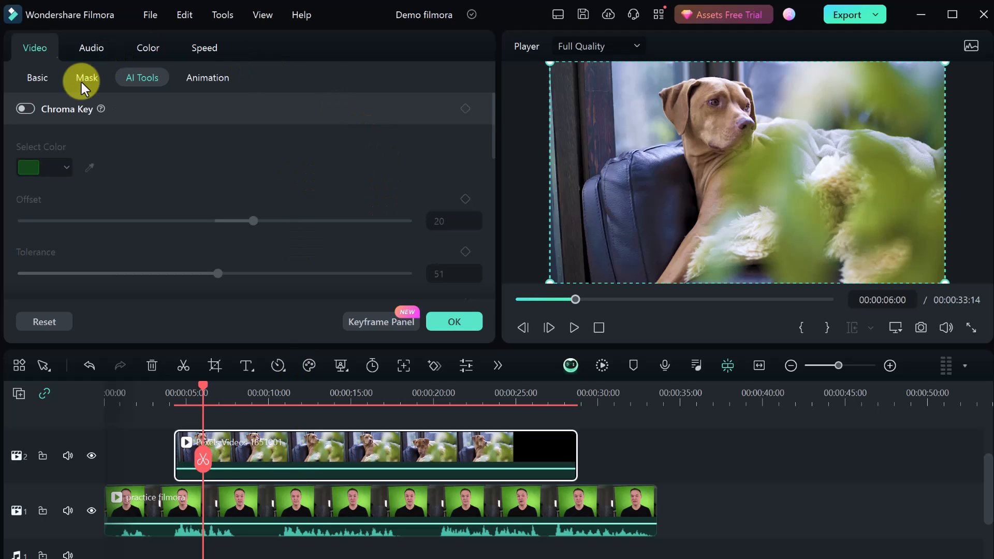
{"action": "left_click", "coordinate": [36, 77]}
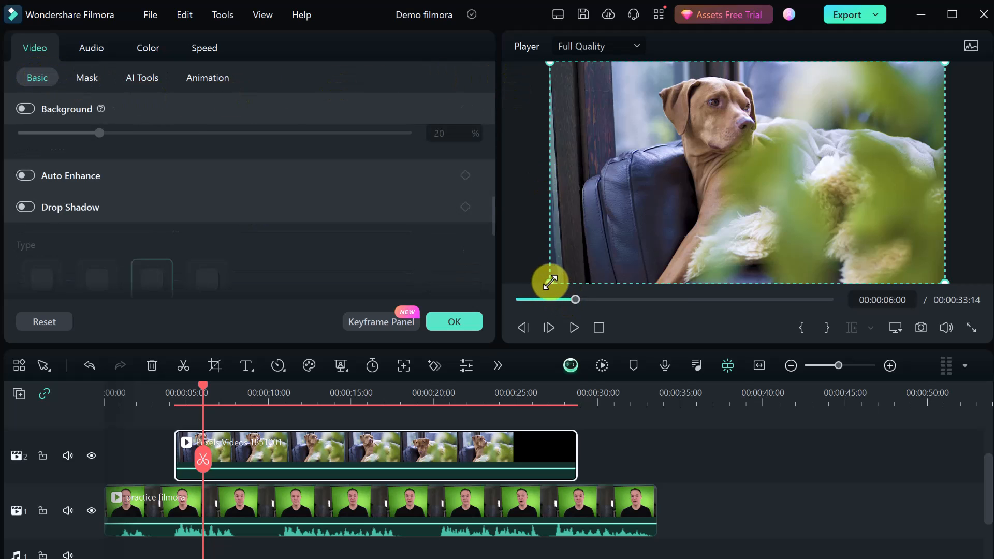
{"action": "left_click_drag", "start_coordinate": [550, 281], "coordinate": [842, 168]}
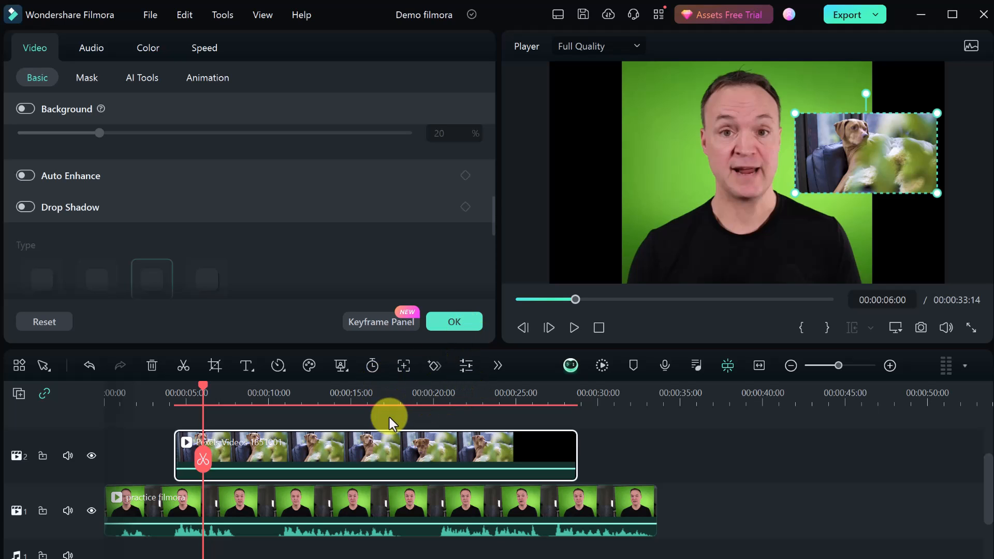
{"action": "key", "text": "space"}
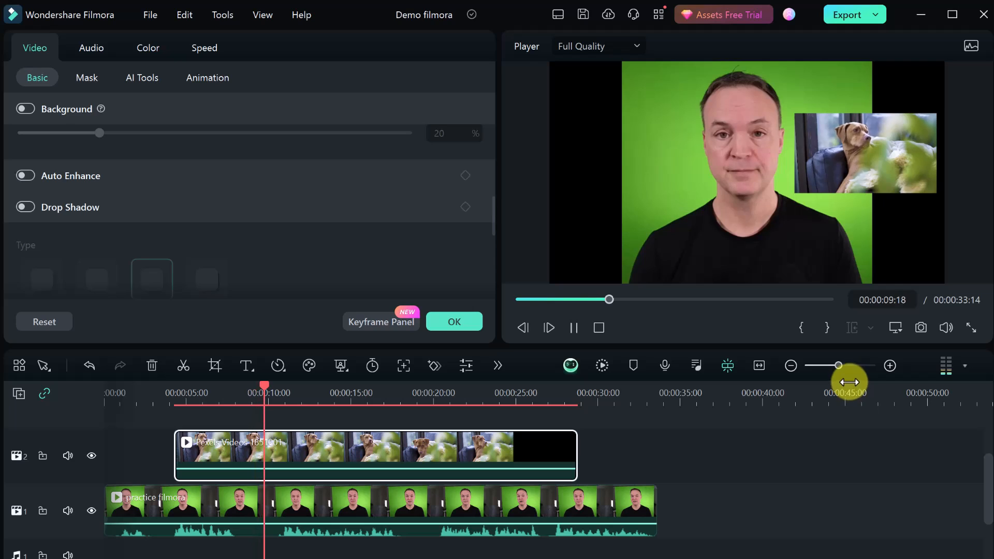
{"action": "key", "text": "space"}
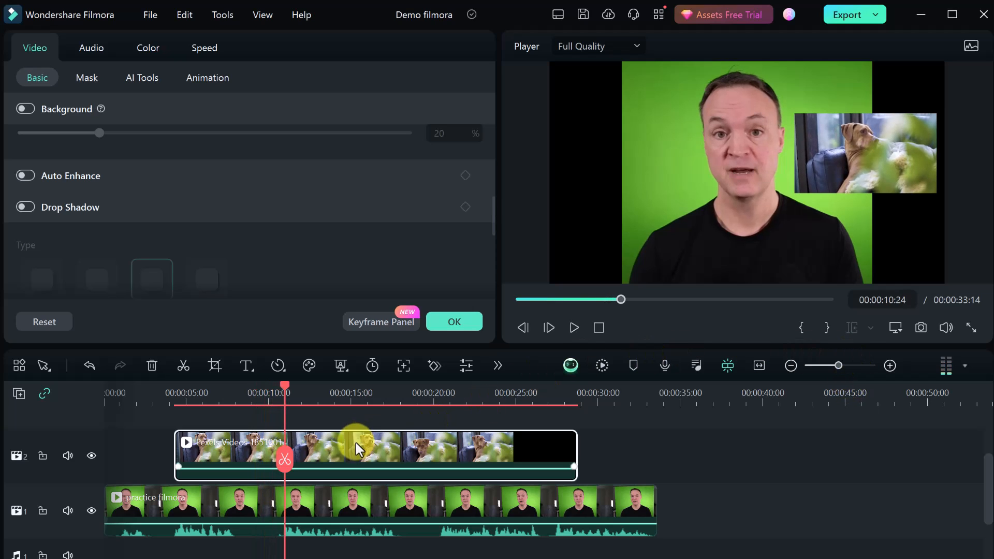
Add a third video track to the timeline and bring back the project media
{"action": "left_click", "coordinate": [21, 398]}
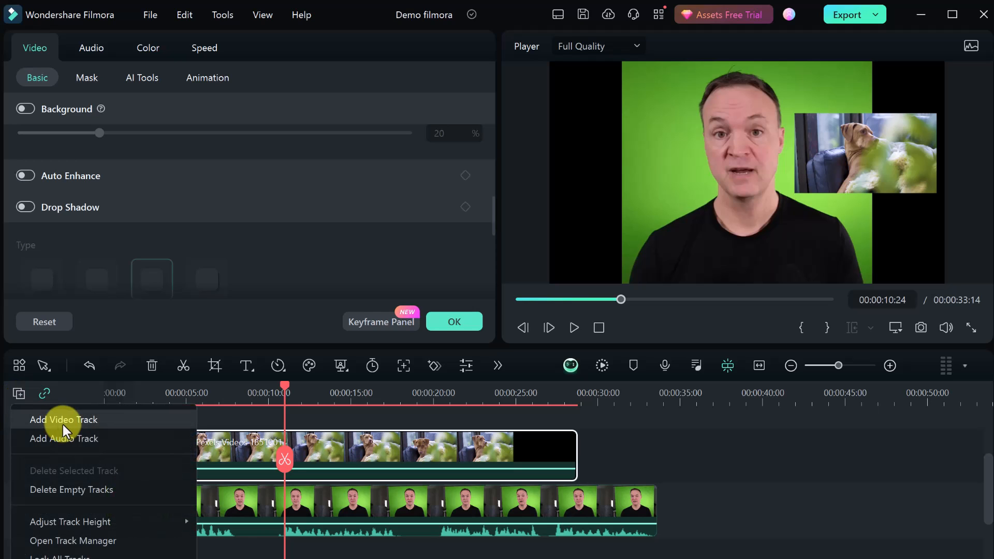
{"action": "left_click", "coordinate": [63, 421]}
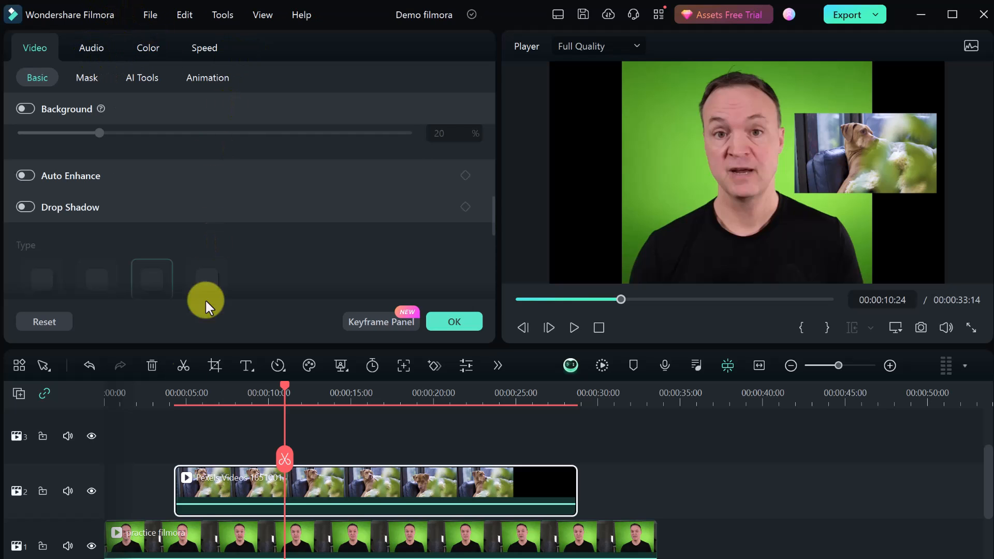
{"action": "left_click", "coordinate": [142, 463]}
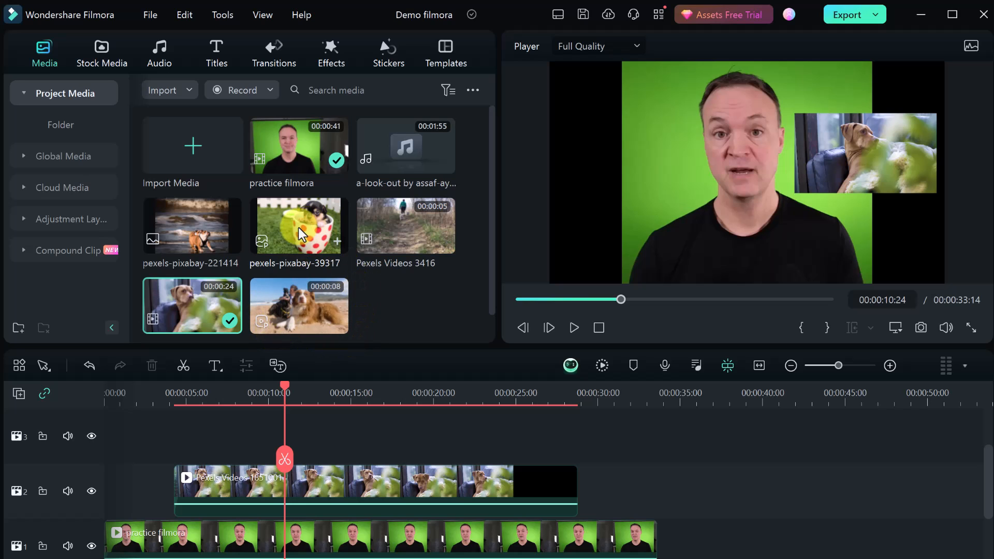
Place the pexels-pixabay-221414 image on video track 3 starting at about 12 seconds, and preview the timeline up to 00:00:13:17
{"action": "left_click_drag", "start_coordinate": [192, 229], "coordinate": [308, 432]}
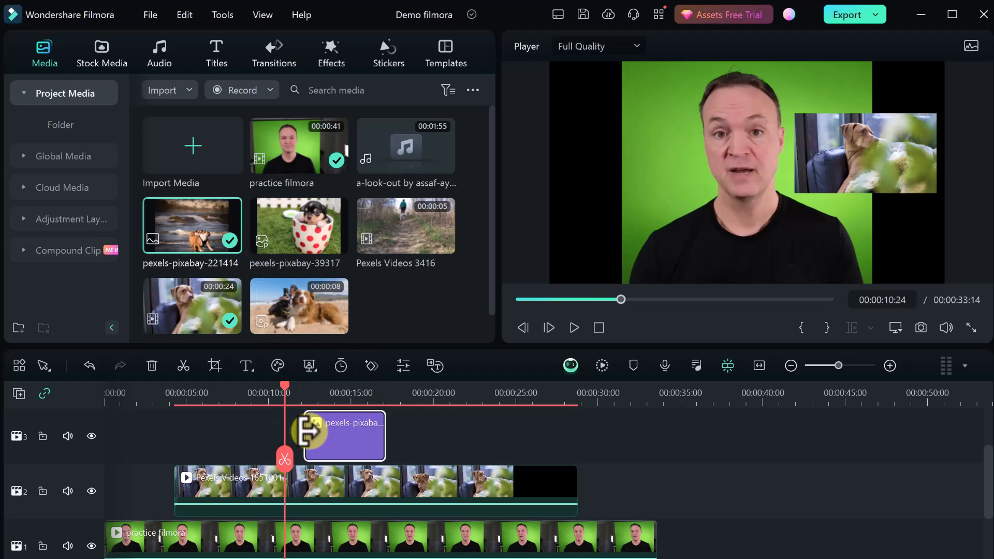
{"action": "key", "text": "space"}
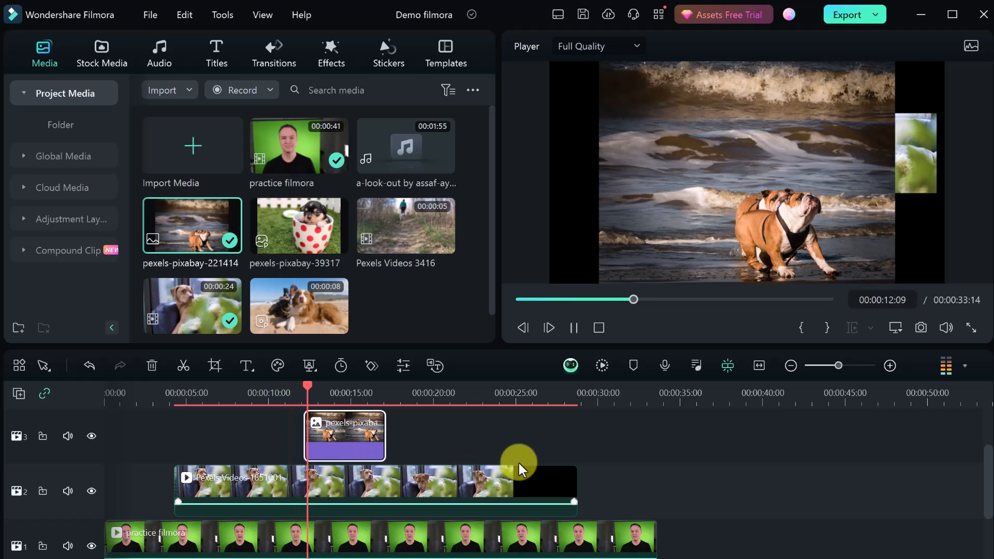
{"action": "key", "text": "space"}
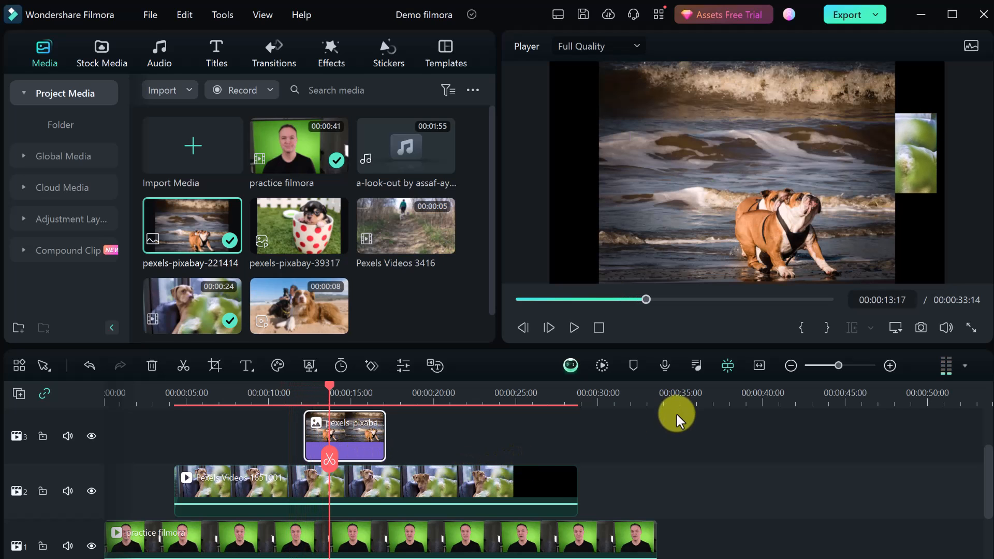
Shrink the bulldog image to about a third of the frame width and position it beside the man's head, opposite the dog video
{"action": "double_click", "coordinate": [353, 432]}
{"action": "left_click_drag", "start_coordinate": [602, 284], "coordinate": [629, 129]}
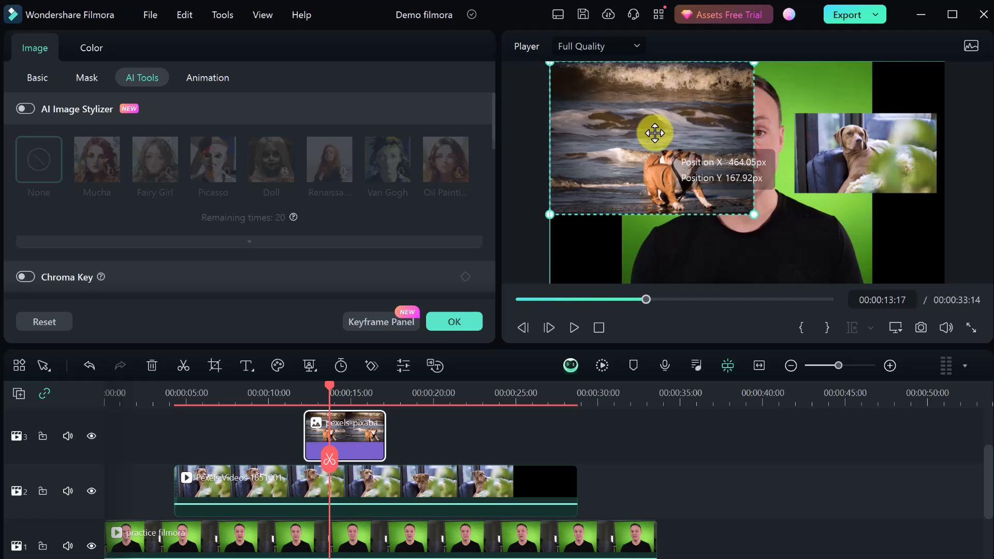
{"action": "left_click_drag", "start_coordinate": [748, 211], "coordinate": [654, 165]}
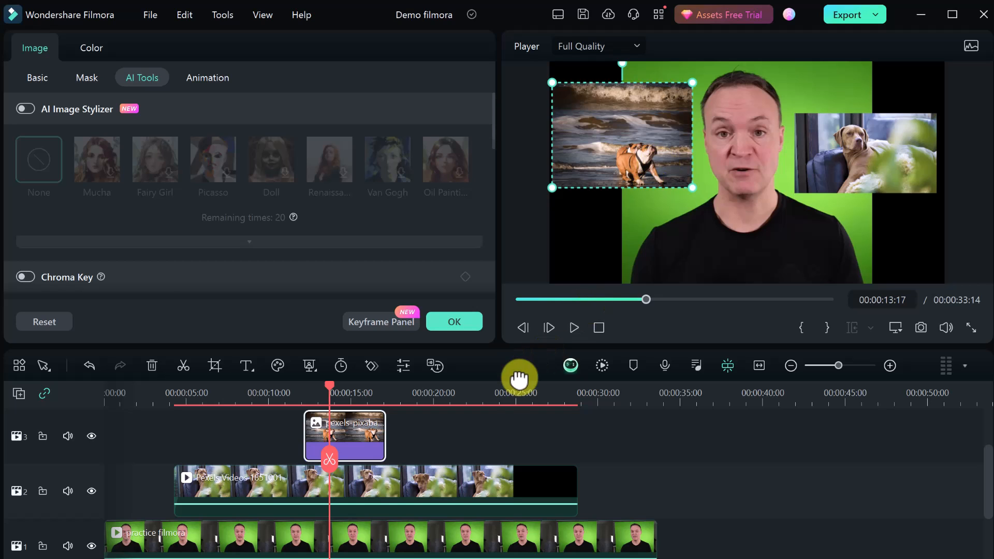
{"action": "left_click", "coordinate": [460, 437]}
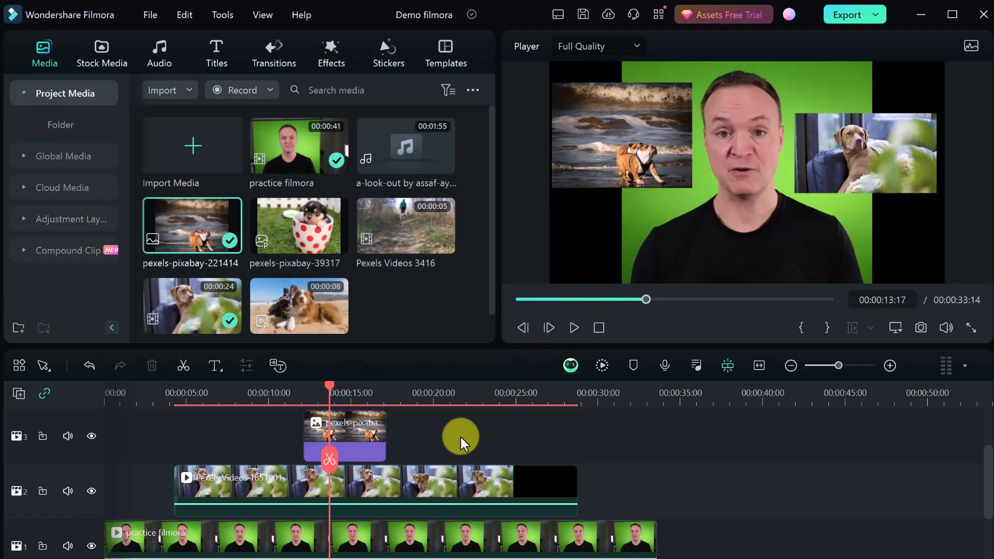
Extend the pexels-pixabay-221414 image on video track 3 so it ends at about 23.7 seconds
{"action": "left_click", "coordinate": [365, 442]}
{"action": "left_click_drag", "start_coordinate": [383, 439], "coordinate": [495, 445]}
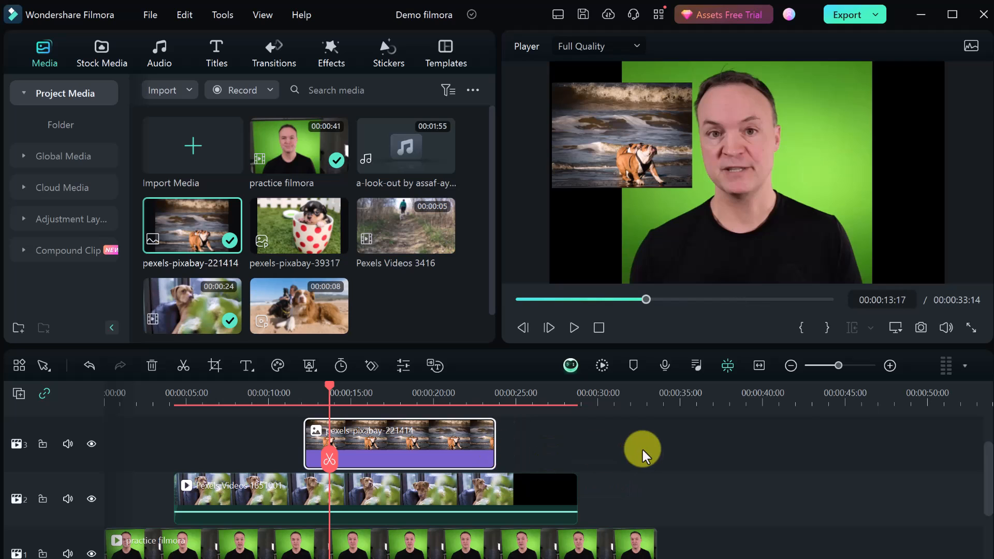
{"action": "left_click", "coordinate": [644, 456]}
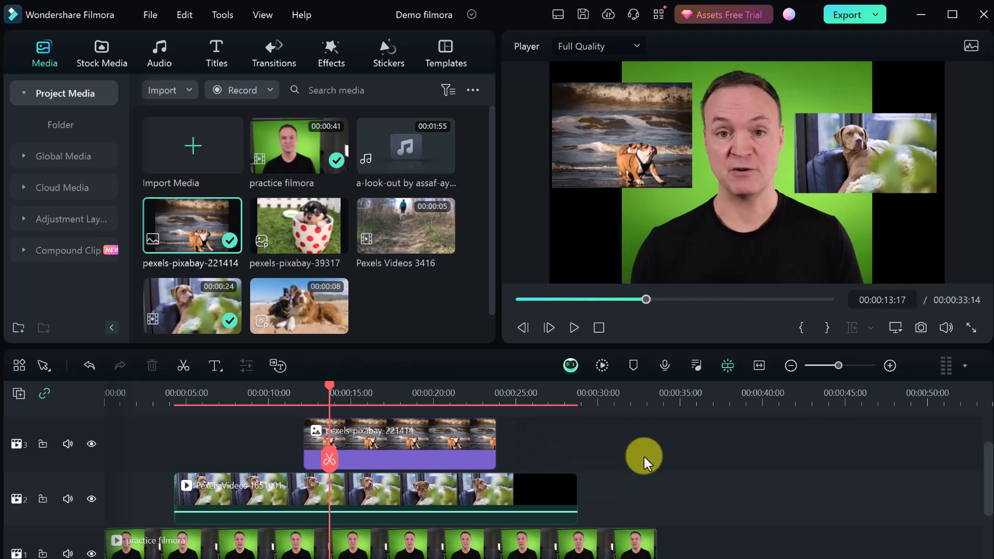
Try to extend the dog video on video track 2 beyond its end, and select the image on track 3
{"action": "left_click", "coordinate": [515, 483]}
{"action": "left_click_drag", "start_coordinate": [573, 495], "coordinate": [621, 493]}
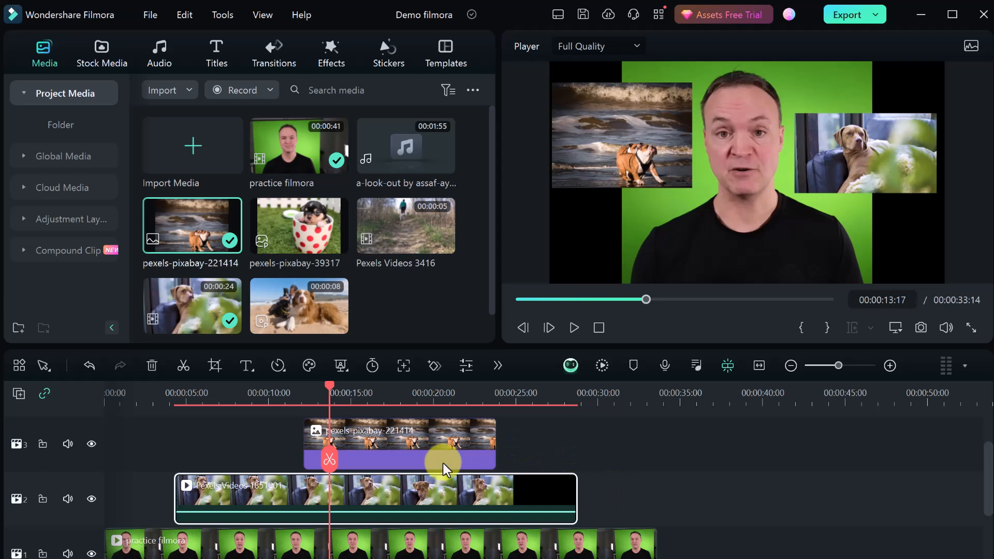
{"action": "left_click", "coordinate": [418, 442]}
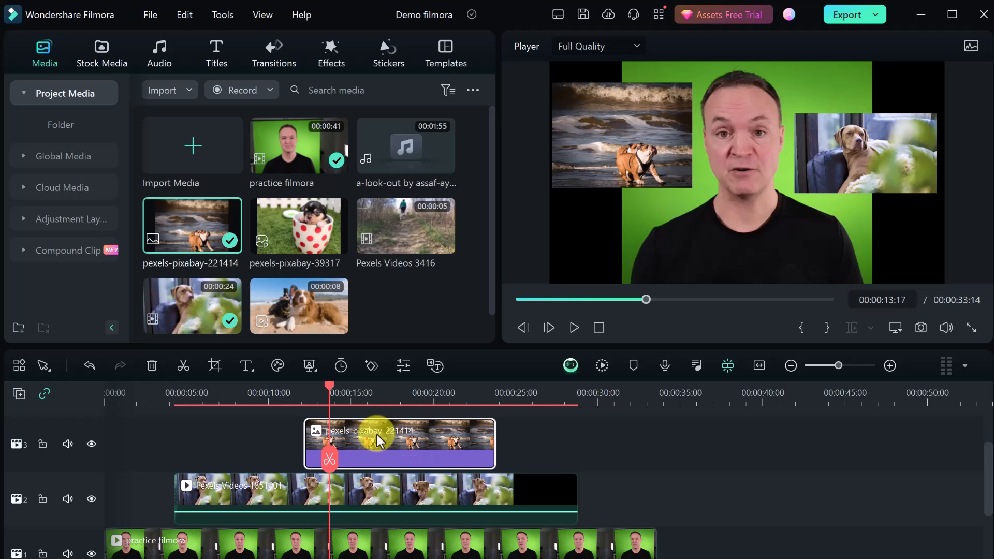
Delete the empty tracks from the timeline and undo the deletion
{"action": "right_click", "coordinate": [75, 464]}
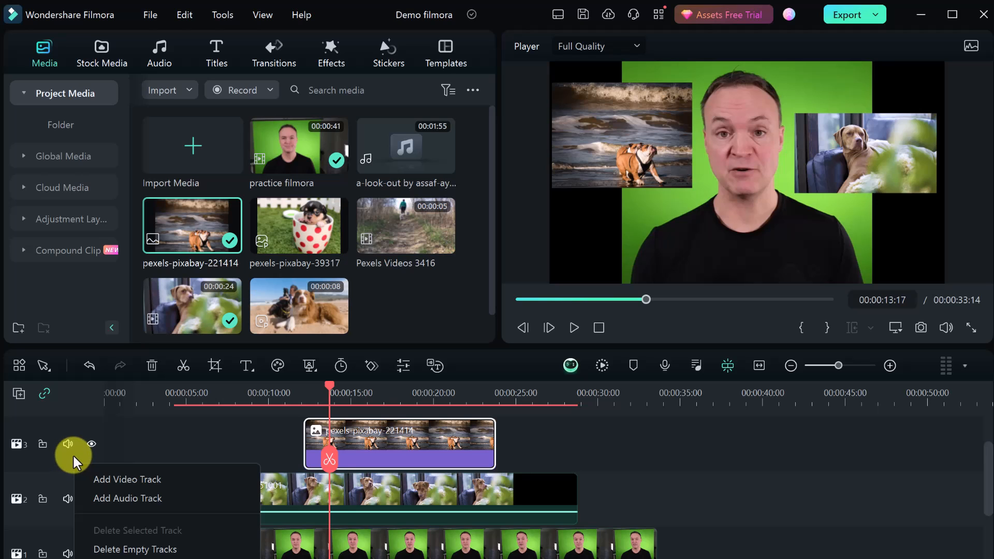
{"action": "left_click", "coordinate": [185, 552]}
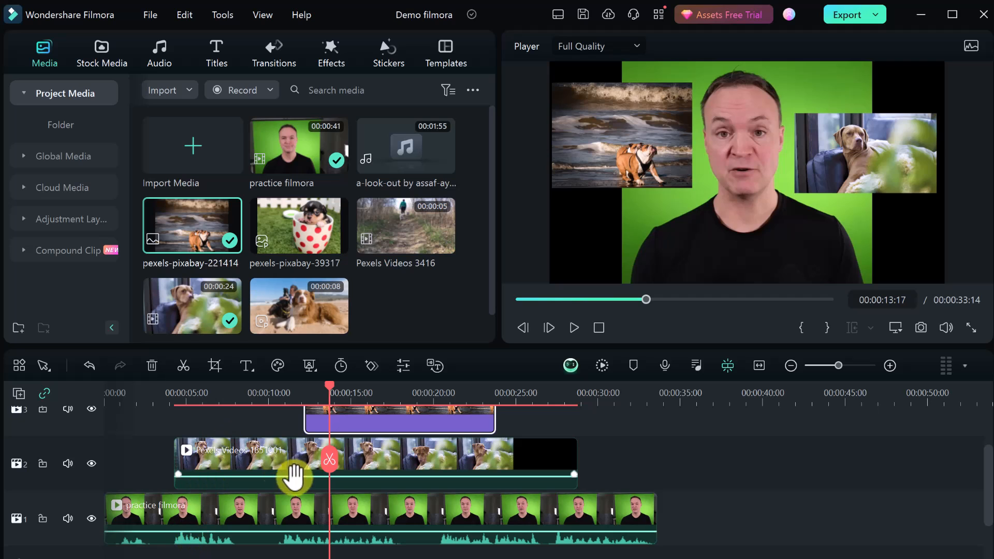
{"action": "key", "text": "ctrl+z"}
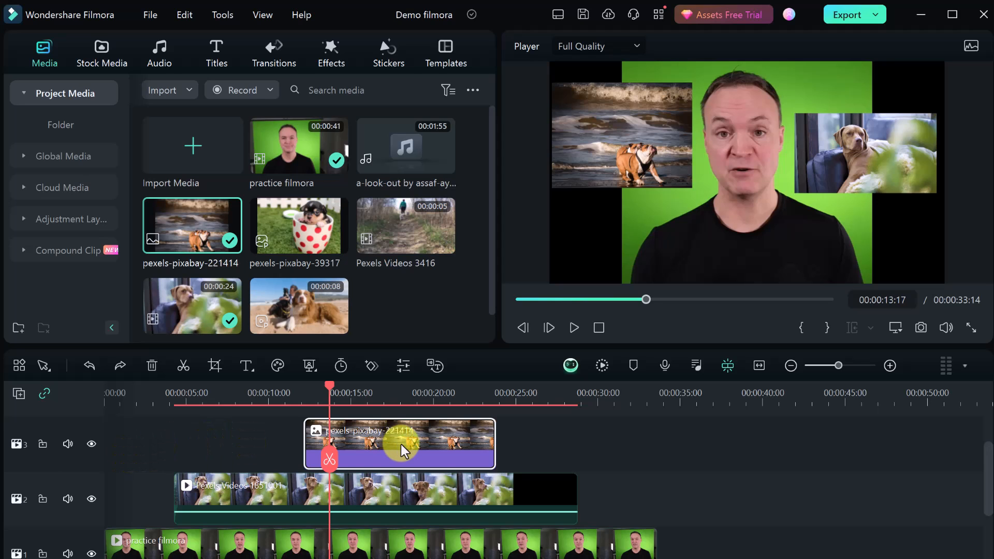
Delete the pexels-pixabay-221414 image from video track 3
{"action": "key", "text": "Delete"}
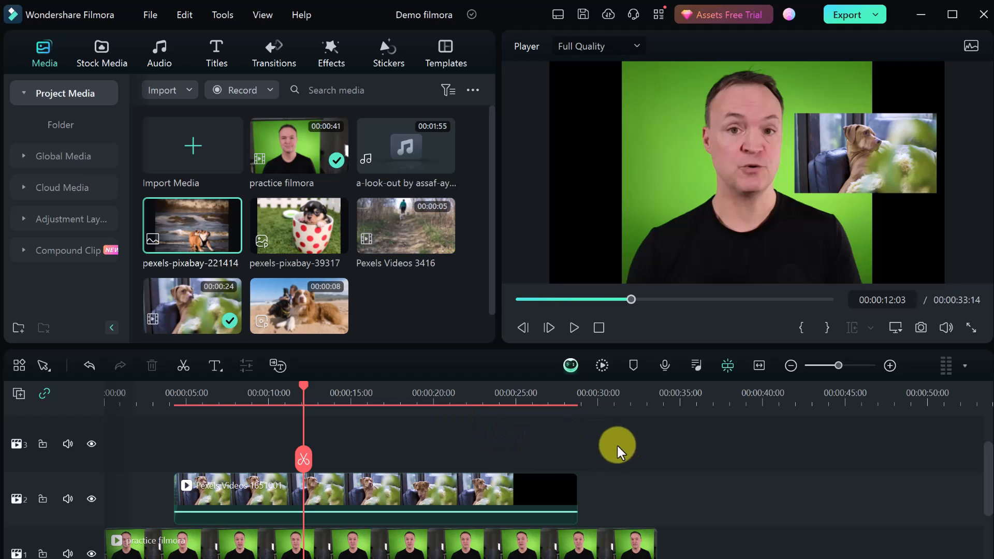
{"action": "scroll", "coordinate": [495, 482], "scroll_direction": "down", "scroll_amount": 2}
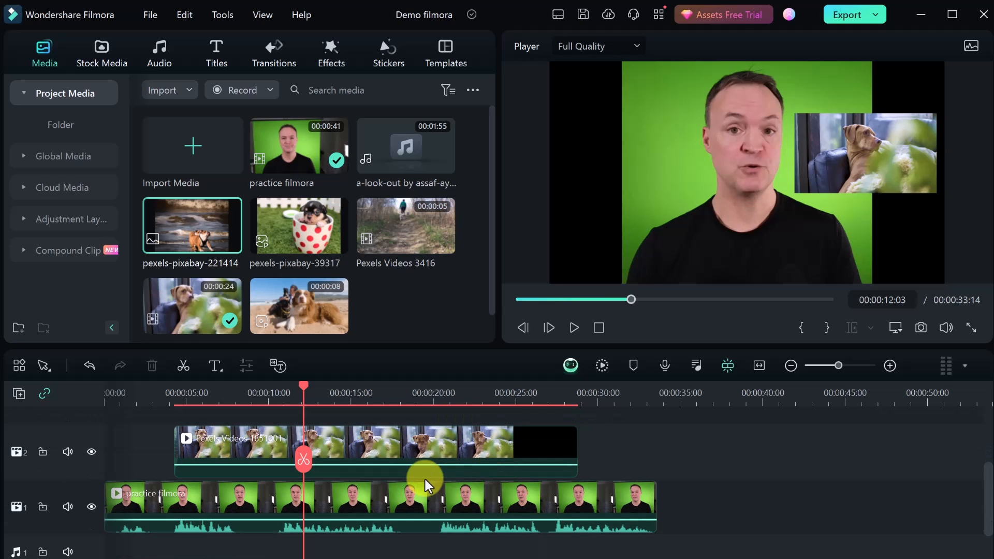
Transform the dog video on track 2 to a scale of 56.08%, an X position of 202.31 px and a rotation of 23.19°
{"action": "left_click_drag", "start_coordinate": [303, 387], "coordinate": [152, 405]}
{"action": "left_click", "coordinate": [253, 451]}
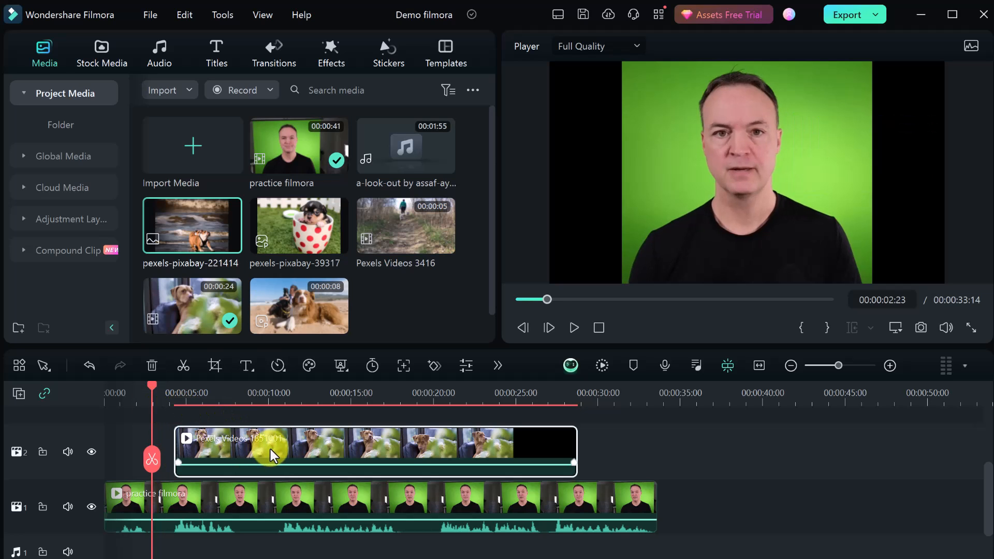
{"action": "double_click", "coordinate": [272, 449]}
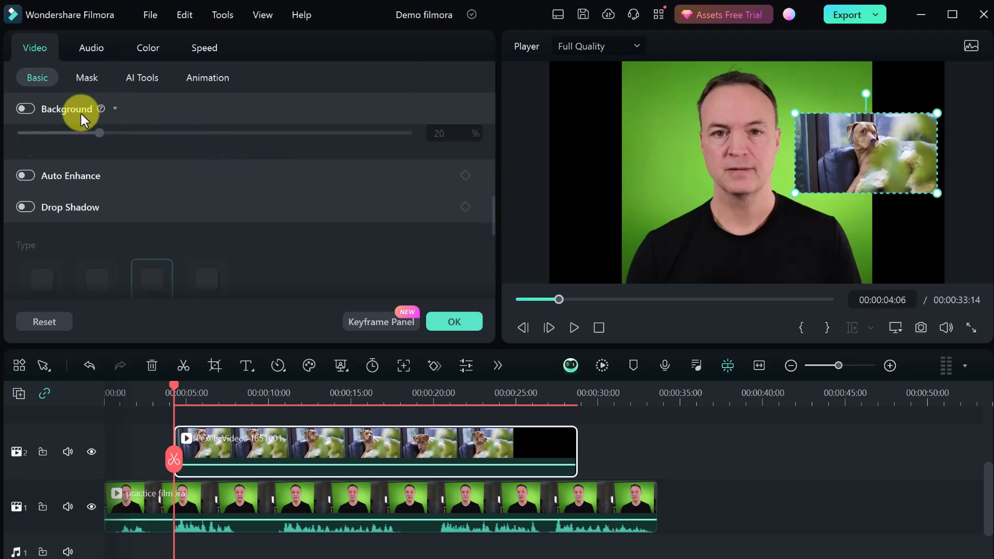
{"action": "scroll", "coordinate": [108, 160], "scroll_direction": "up", "scroll_amount": 8}
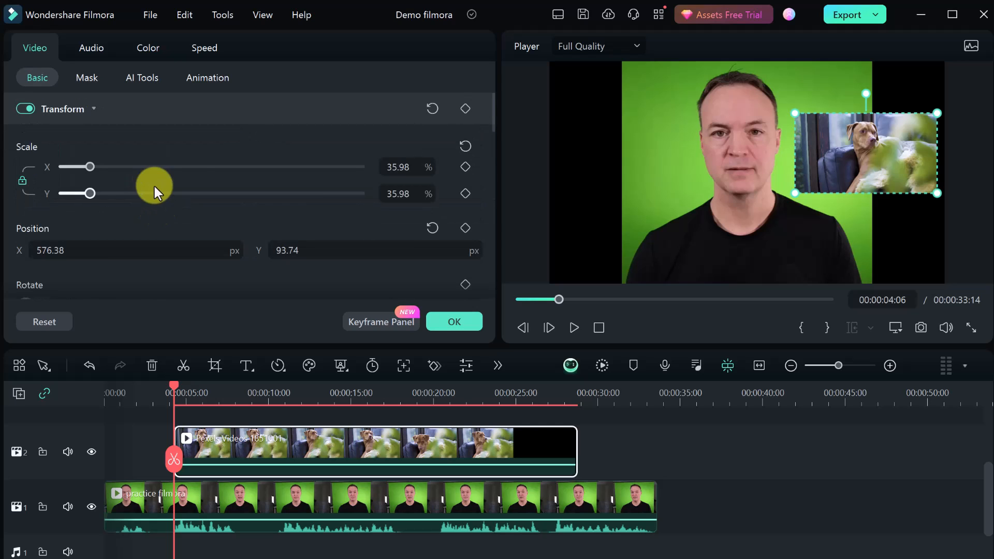
{"action": "left_click_drag", "start_coordinate": [91, 169], "coordinate": [105, 170]}
{"action": "left_click_drag", "start_coordinate": [776, 184], "coordinate": [707, 184]}
{"action": "scroll", "coordinate": [126, 251], "scroll_direction": "down", "scroll_amount": 1}
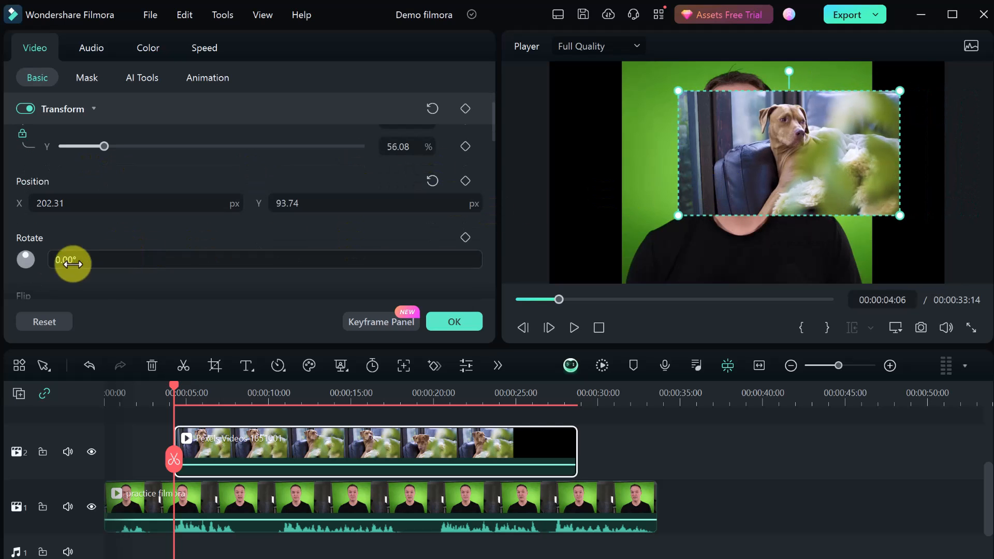
{"action": "left_click_drag", "start_coordinate": [26, 254], "coordinate": [103, 241]}
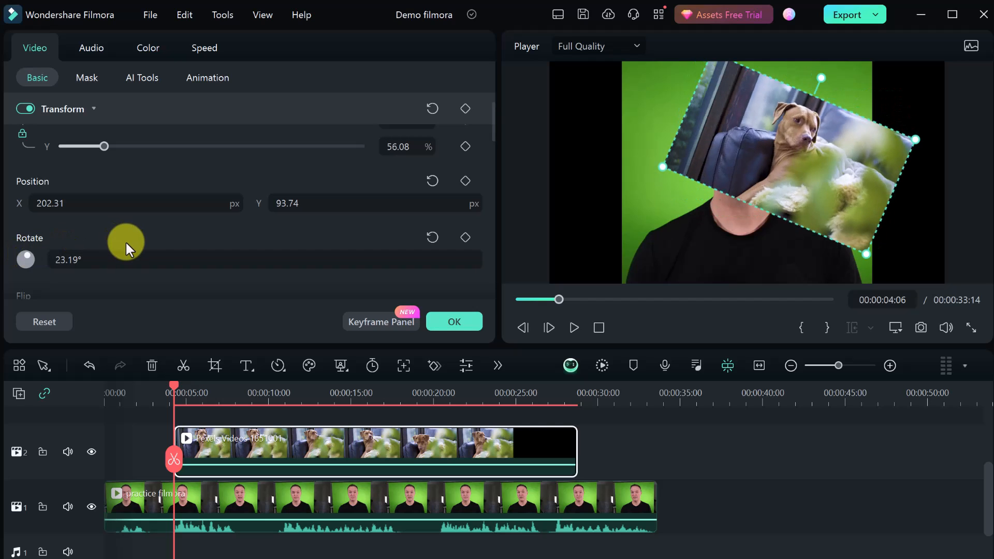
Turn on the Blur background for the dog video to see its effect, and turn it off again
{"action": "scroll", "coordinate": [129, 239], "scroll_direction": "down", "scroll_amount": 3}
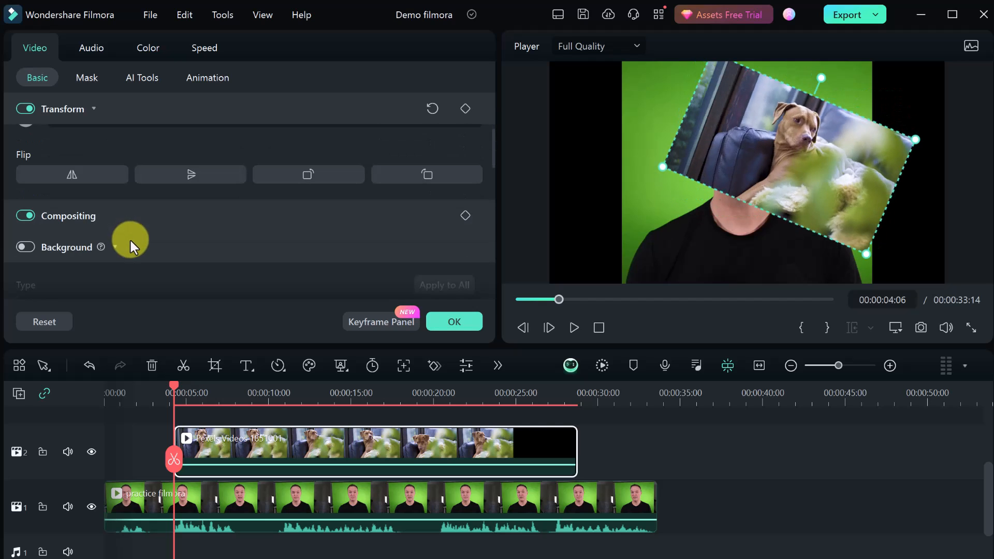
{"action": "scroll", "coordinate": [130, 238], "scroll_direction": "down", "scroll_amount": 1}
{"action": "left_click", "coordinate": [29, 200]}
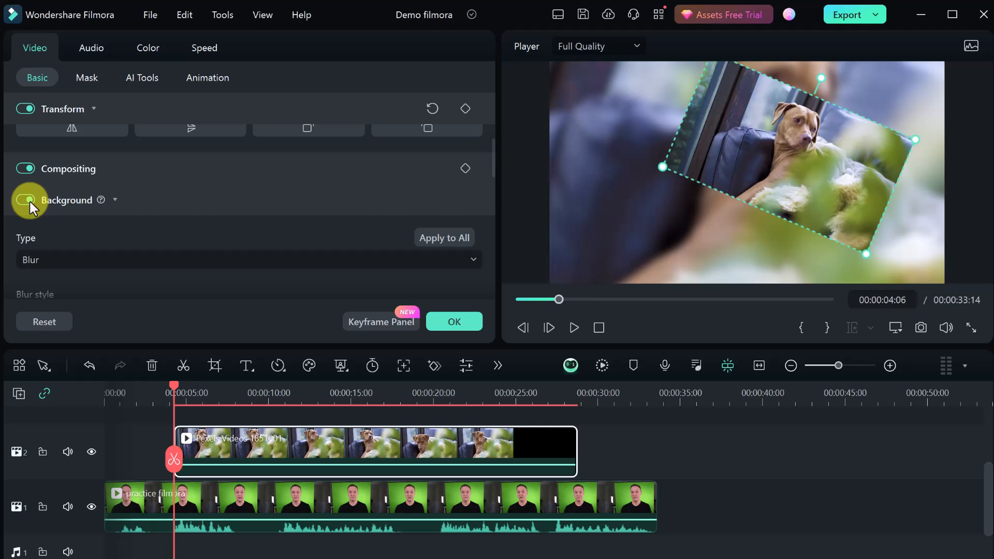
{"action": "left_click", "coordinate": [37, 200]}
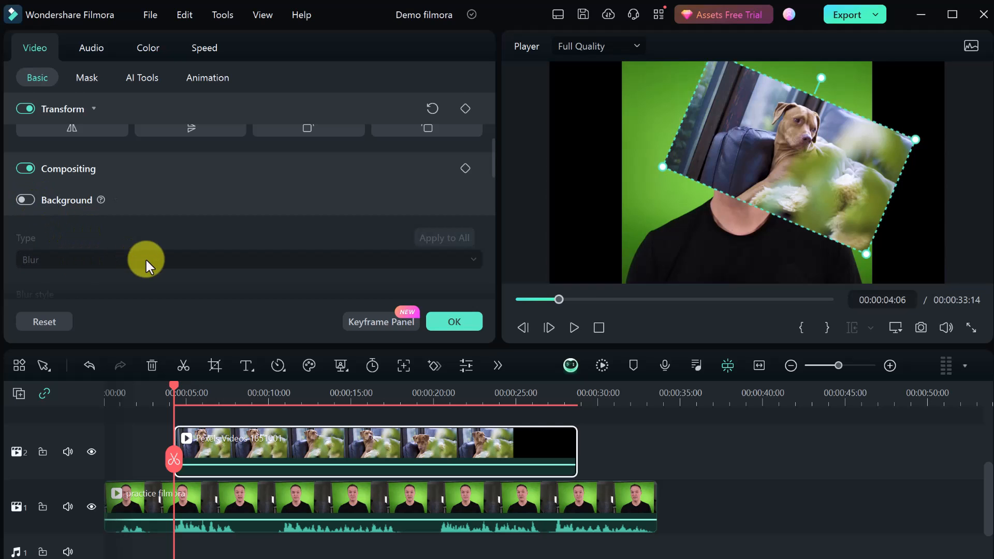
Turn on Drop Shadow for the dog video, look over the shadow types, turn it off again and review its remaining settings
{"action": "scroll", "coordinate": [146, 260], "scroll_direction": "down", "scroll_amount": 3}
{"action": "scroll", "coordinate": [150, 239], "scroll_direction": "down", "scroll_amount": 1}
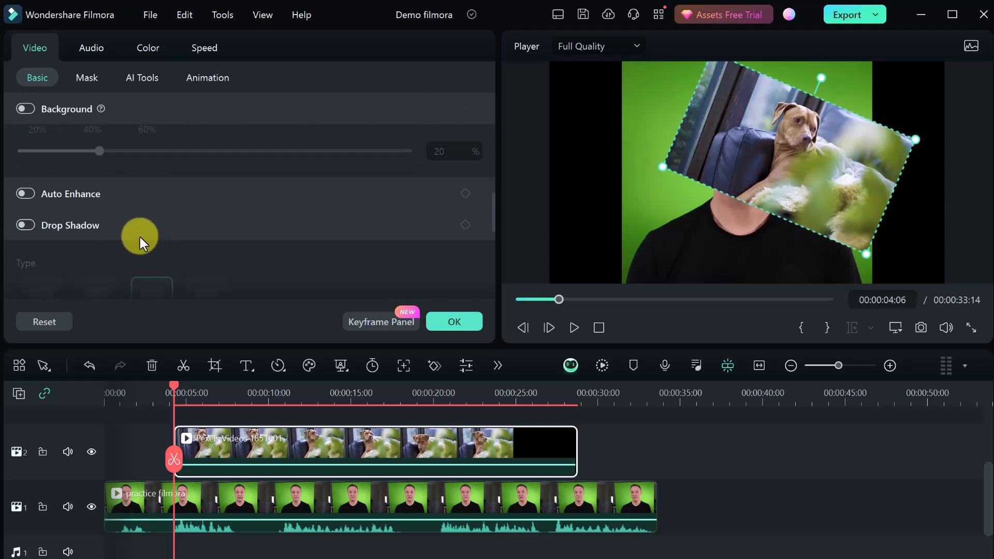
{"action": "left_click", "coordinate": [109, 224]}
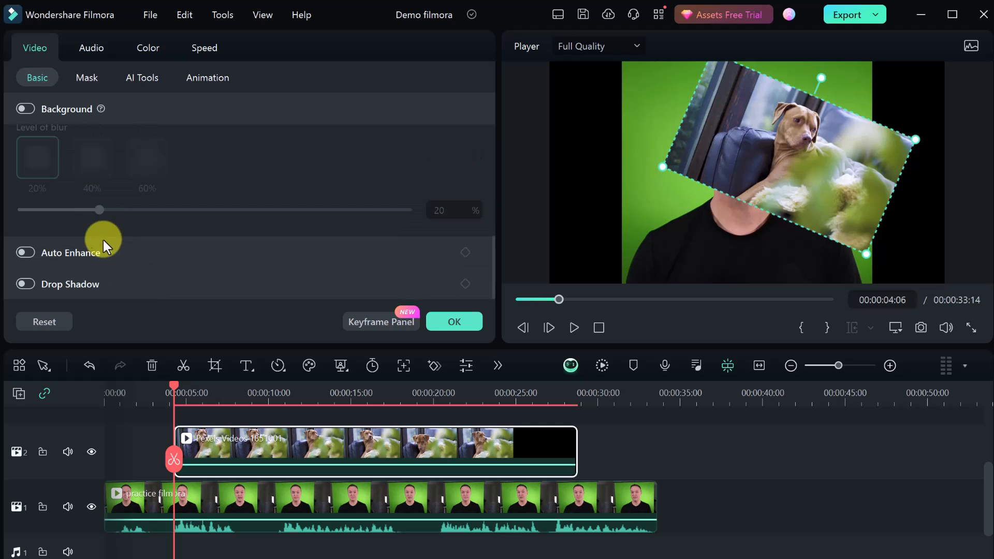
{"action": "left_click", "coordinate": [25, 285]}
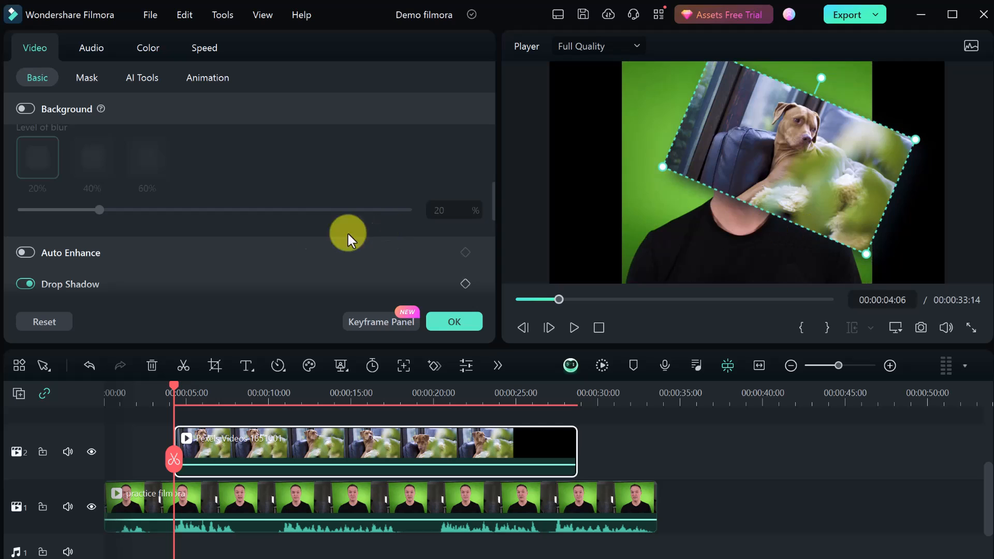
{"action": "scroll", "coordinate": [272, 234], "scroll_direction": "down", "scroll_amount": 2}
{"action": "scroll", "coordinate": [109, 217], "scroll_direction": "down", "scroll_amount": 1}
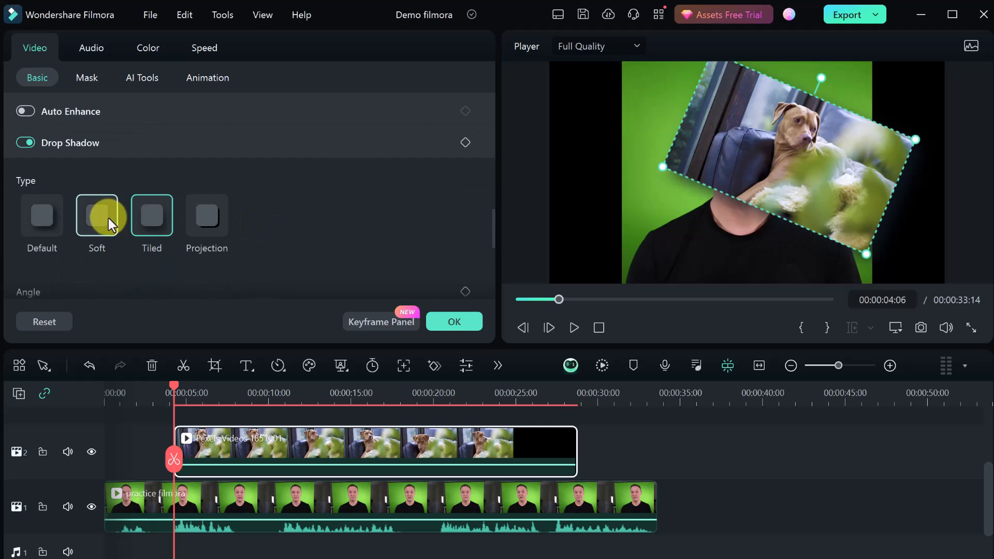
{"action": "left_click", "coordinate": [24, 143]}
{"action": "scroll", "coordinate": [254, 236], "scroll_direction": "down", "scroll_amount": 3}
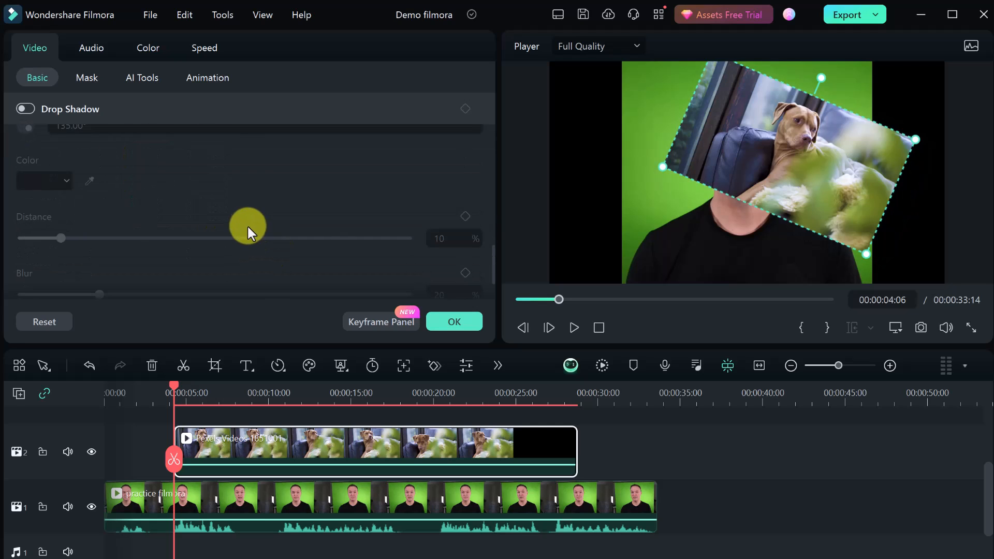
{"action": "scroll", "coordinate": [176, 186], "scroll_direction": "up", "scroll_amount": 1}
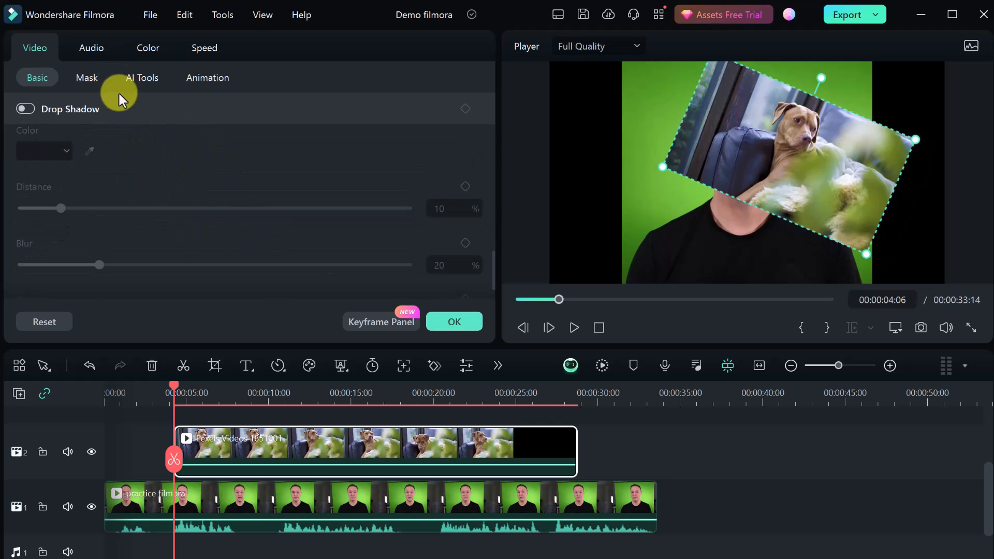
Apply a Circle mask to the dog video and enlarge the ellipse to cover nearly the whole rotated picture
{"action": "left_click", "coordinate": [83, 79]}
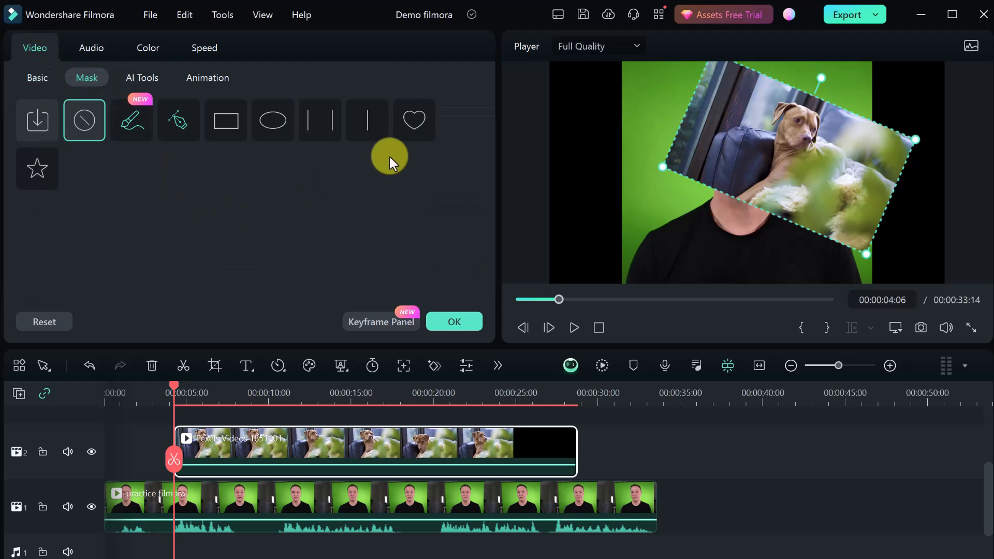
{"action": "left_click", "coordinate": [264, 127]}
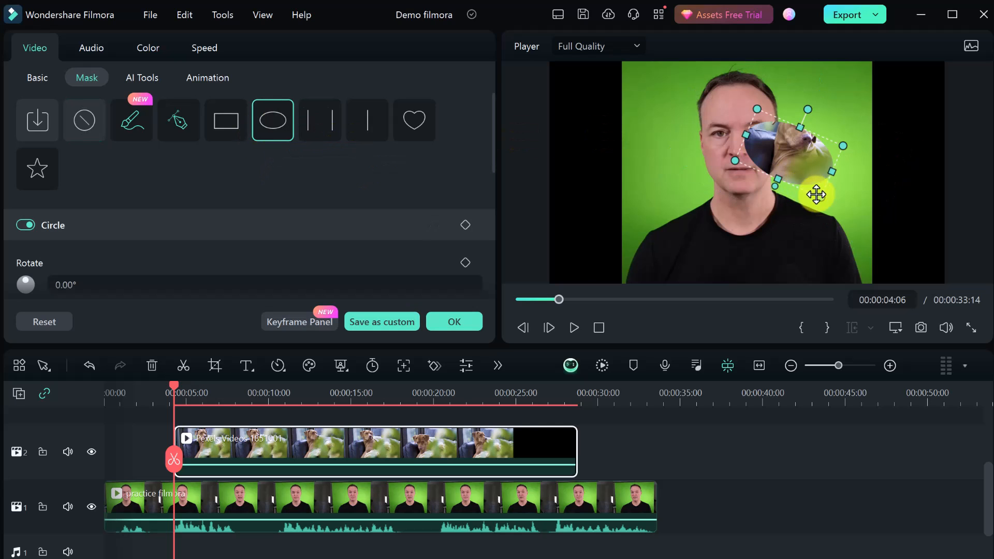
{"action": "left_click_drag", "start_coordinate": [821, 198], "coordinate": [828, 240]}
{"action": "mouse_move", "coordinate": [809, 172]}
{"action": "left_mouse_down"}
{"action": "mouse_move", "coordinate": [805, 157]}
{"action": "mouse_move", "coordinate": [804, 166]}
{"action": "left_mouse_up"}
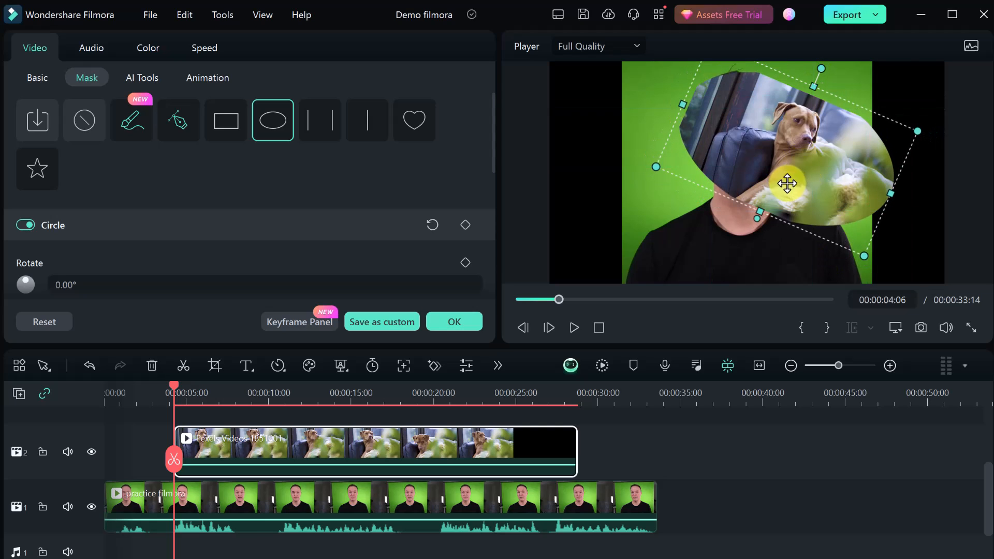
Play back the circle-masked dog video briefly and remove the mask from it
{"action": "key", "text": "space"}
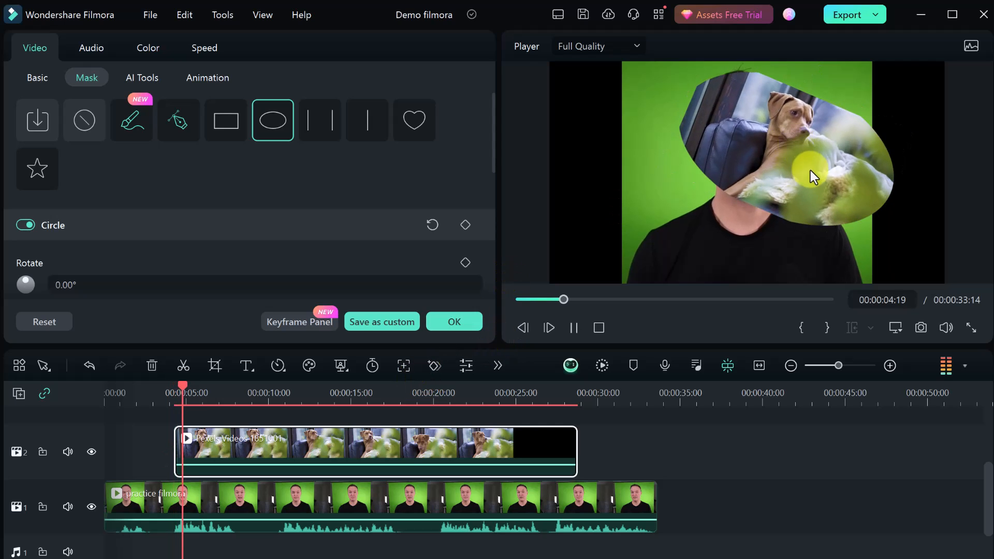
{"action": "key", "text": "space"}
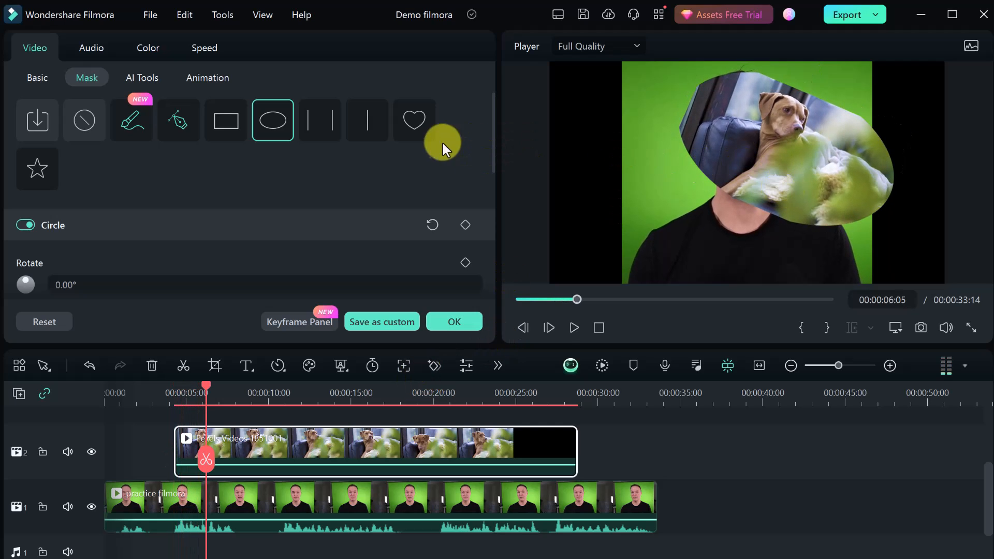
{"action": "left_click", "coordinate": [73, 127]}
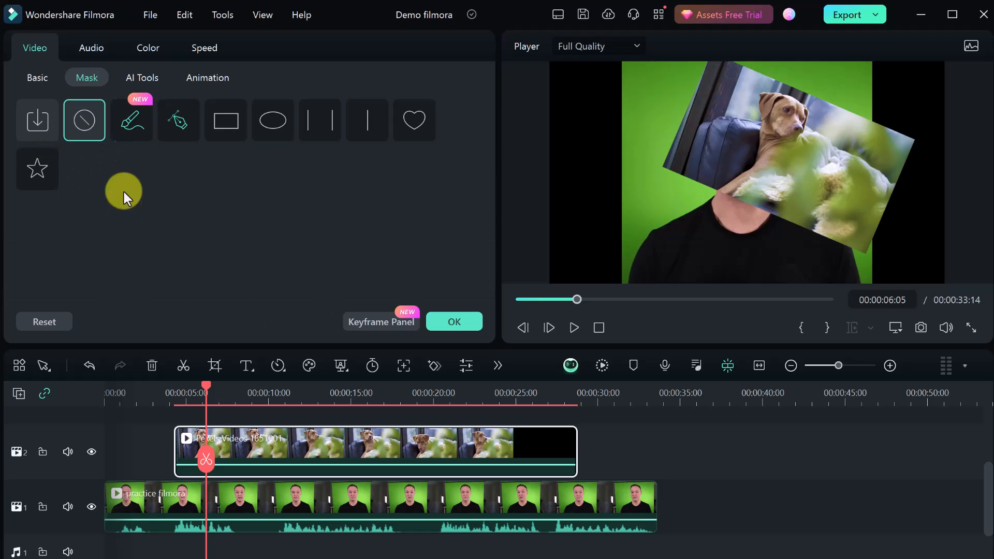
Move the dog video on track 2 to start at about 14 seconds, and turn on Chroma Key for it and the practice filmora clip
{"action": "left_click", "coordinate": [142, 77]}
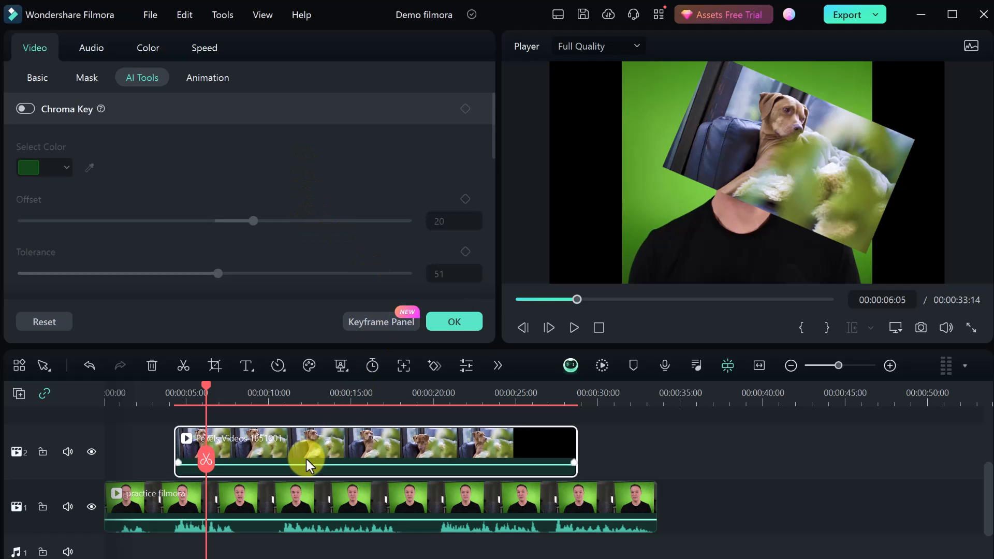
{"action": "left_click_drag", "start_coordinate": [305, 454], "coordinate": [471, 455]}
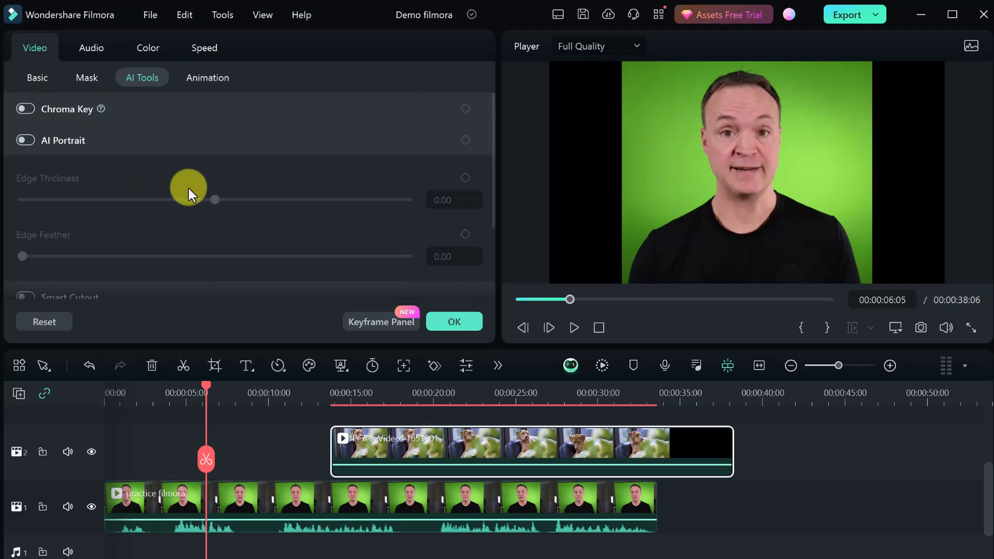
{"action": "left_click", "coordinate": [27, 110]}
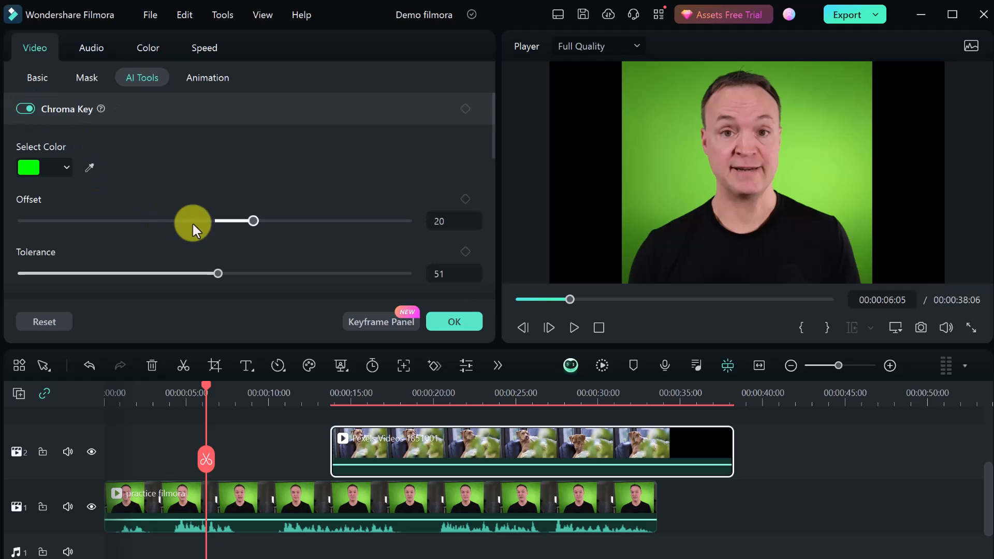
{"action": "left_click", "coordinate": [243, 508]}
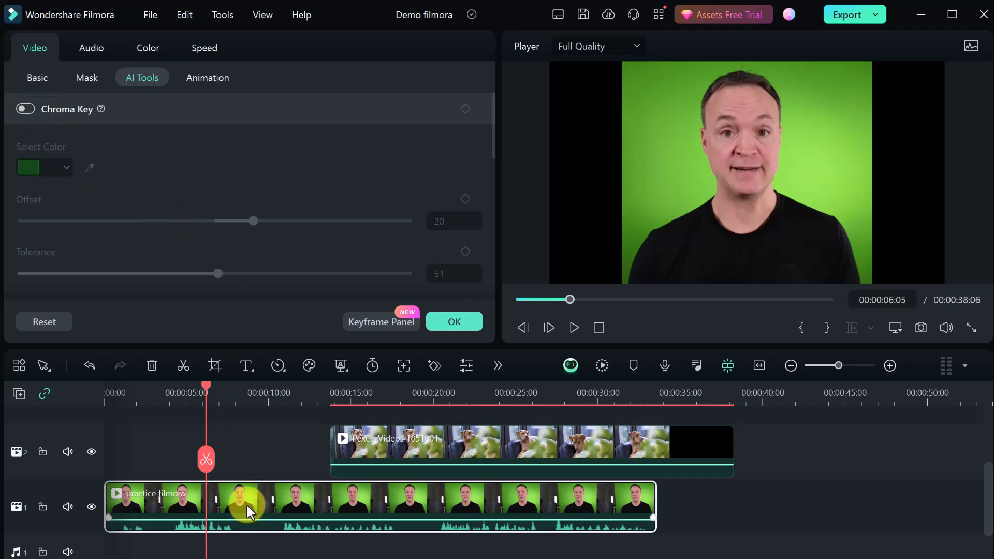
{"action": "left_click", "coordinate": [26, 109]}
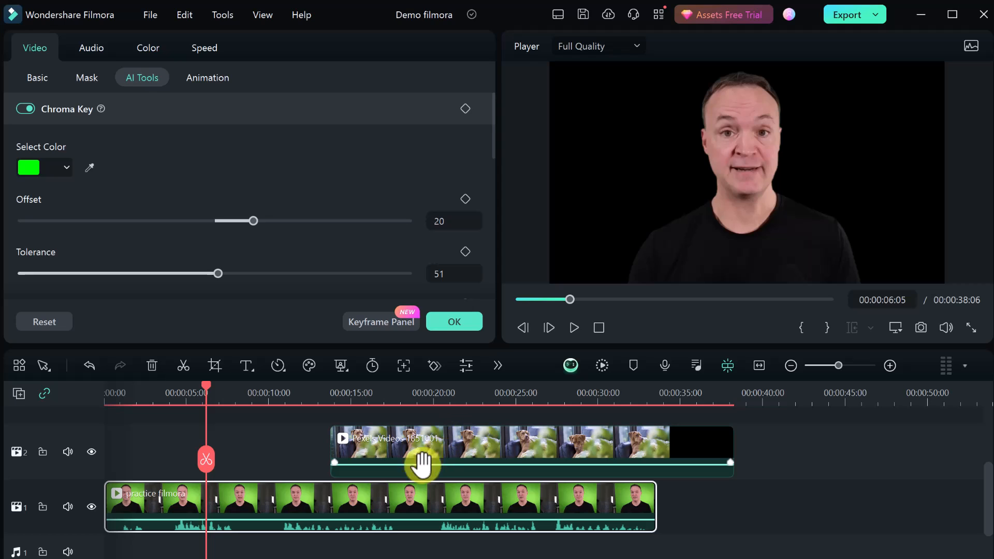
Move the practice filmora clip up to track 3, align the dog video with the start of track 2, and show the frame at 00:00:01:04
{"action": "left_click", "coordinate": [253, 442]}
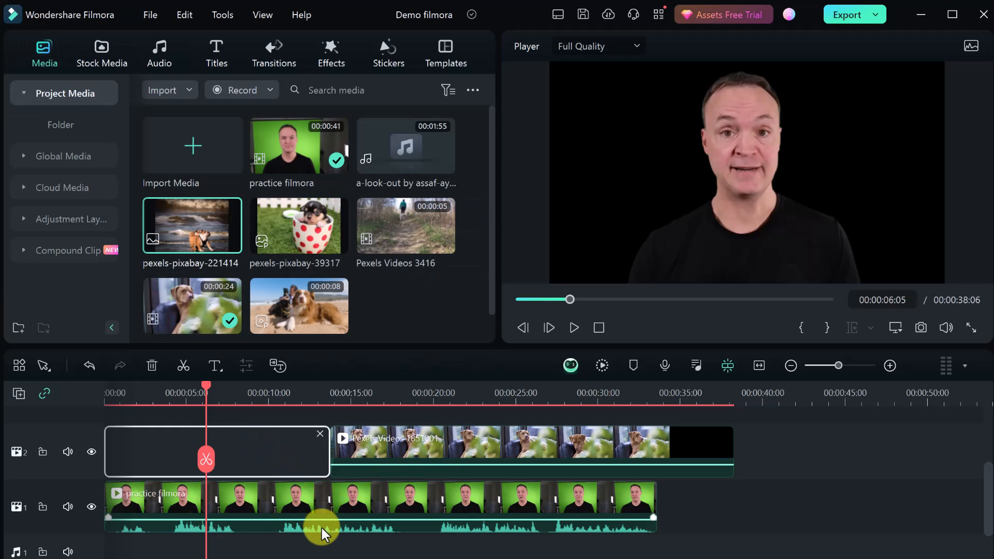
{"action": "scroll", "coordinate": [321, 528], "scroll_direction": "up", "scroll_amount": 1}
{"action": "left_click_drag", "start_coordinate": [355, 539], "coordinate": [362, 484]}
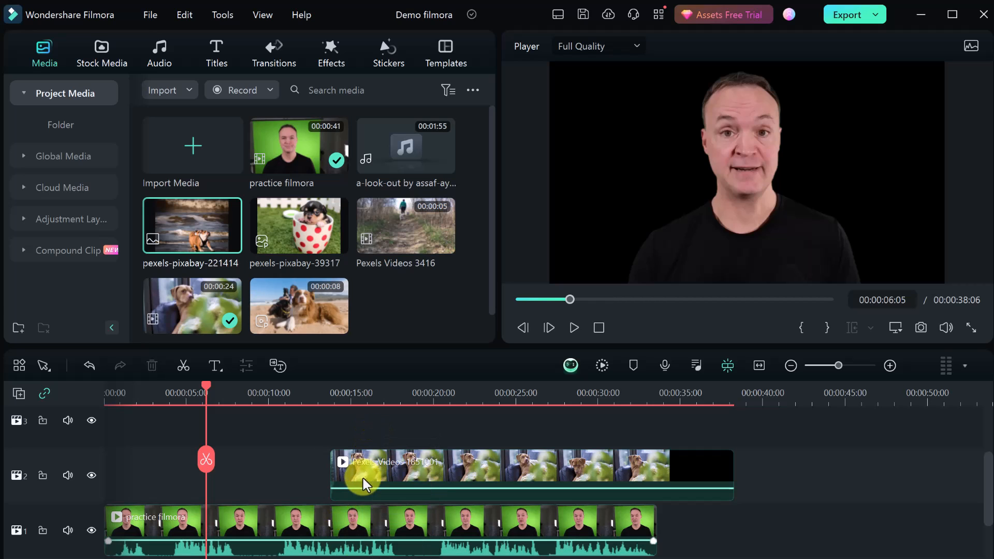
{"action": "left_click_drag", "start_coordinate": [284, 529], "coordinate": [300, 435]}
{"action": "left_click_drag", "start_coordinate": [442, 483], "coordinate": [217, 483]}
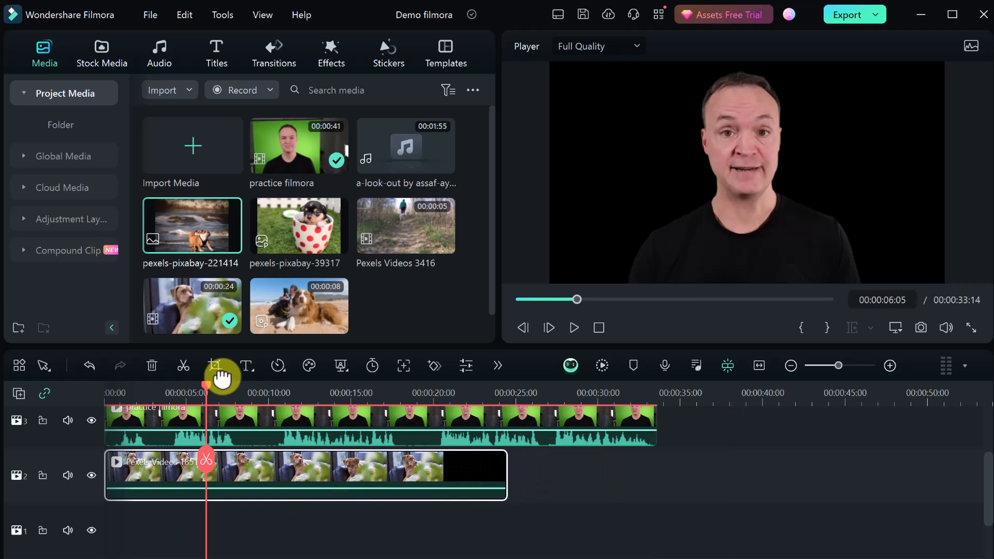
{"action": "left_click_drag", "start_coordinate": [207, 387], "coordinate": [122, 383]}
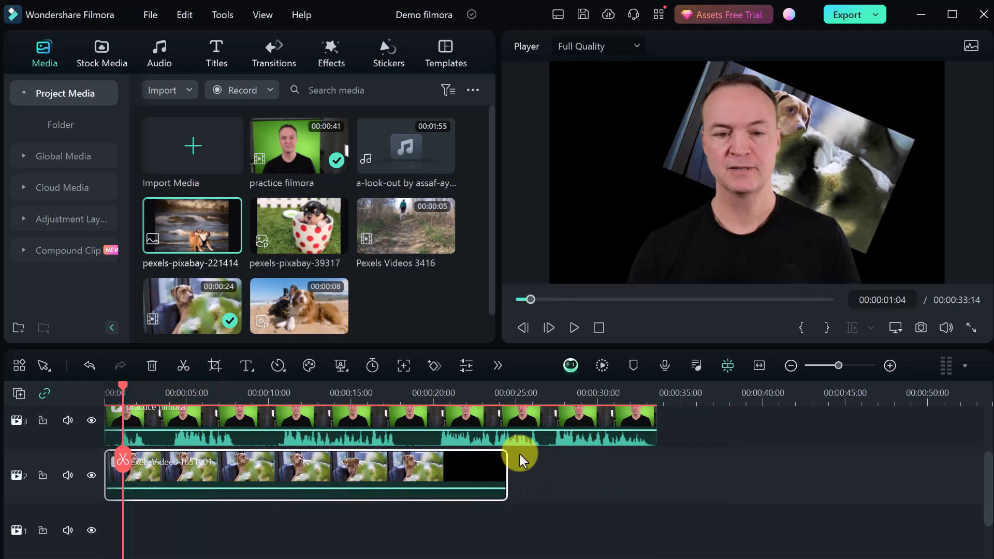
Enlarge the dog video to fill most of the frame as a background and shift the keyed presenter toward the picture's left side
{"action": "double_click", "coordinate": [310, 472]}
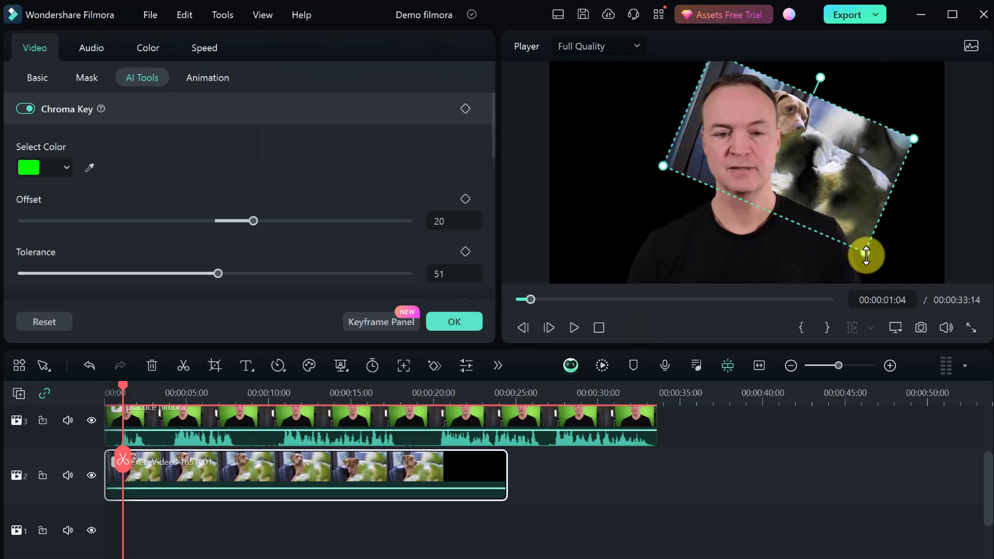
{"action": "left_click_drag", "start_coordinate": [865, 254], "coordinate": [992, 388]}
{"action": "left_click_drag", "start_coordinate": [856, 150], "coordinate": [732, 102]}
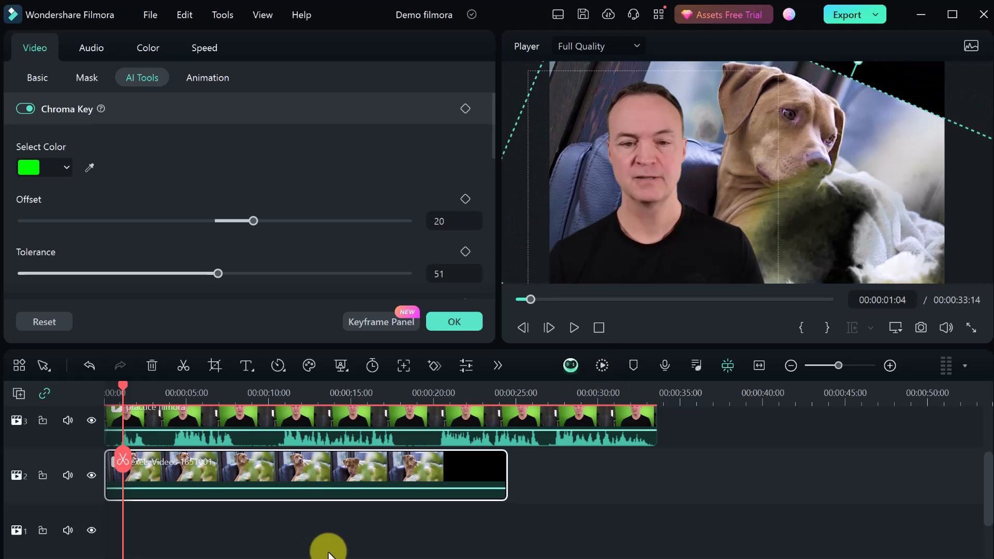
Play back the keyed presenter over the dog background to about 6 seconds and review the remaining Chroma Key settings
{"action": "key", "text": "space"}
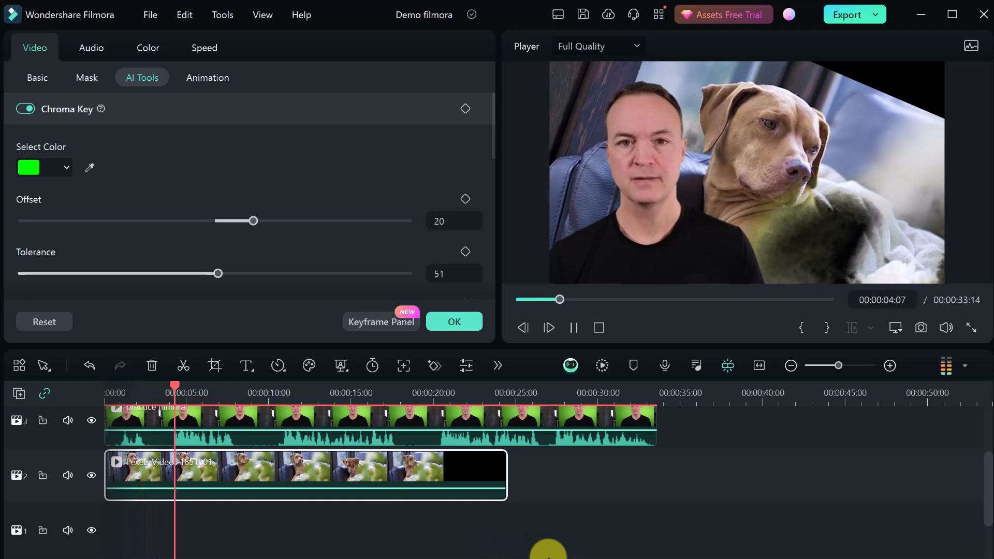
{"action": "key", "text": "space"}
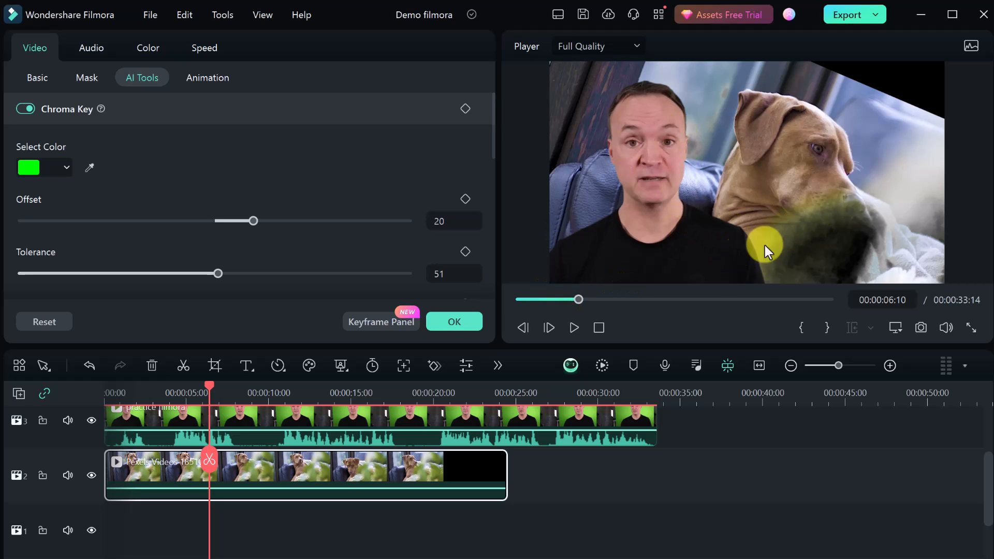
{"action": "scroll", "coordinate": [200, 252], "scroll_direction": "down", "scroll_amount": 3}
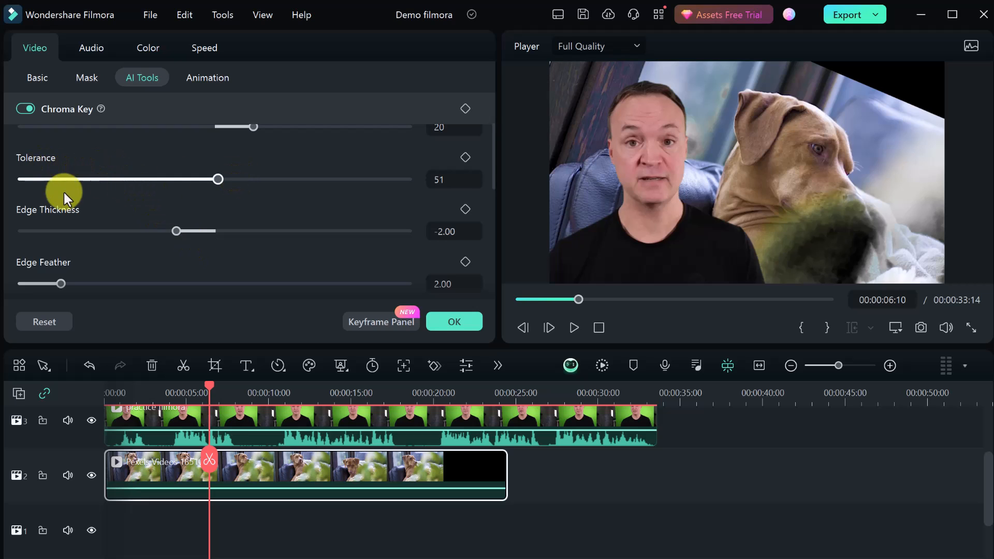
{"action": "scroll", "coordinate": [78, 222], "scroll_direction": "down", "scroll_amount": 2}
{"action": "scroll", "coordinate": [148, 258], "scroll_direction": "up", "scroll_amount": 4}
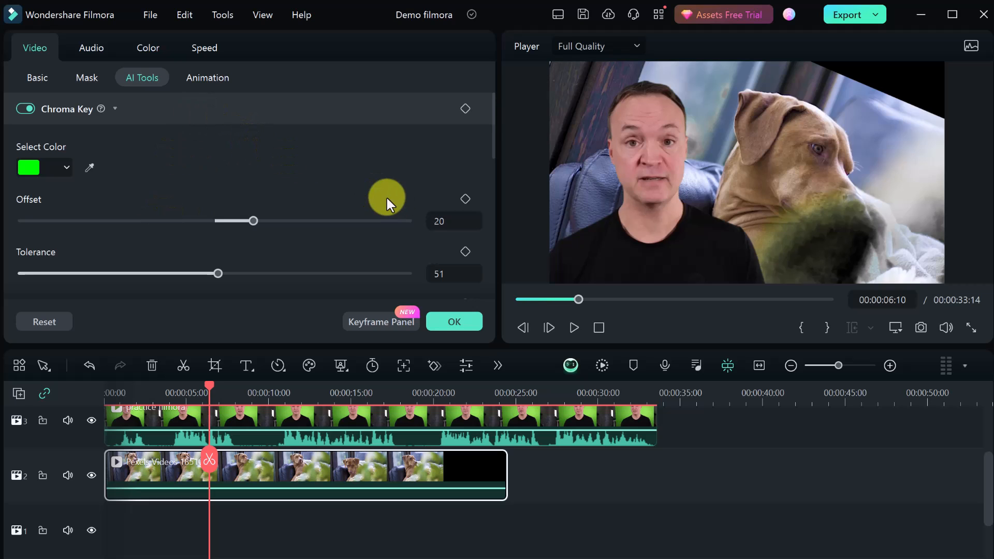
Apply the Vortex In preset animation to the start of the dog video and play it back from the beginning
{"action": "left_click", "coordinate": [210, 78]}
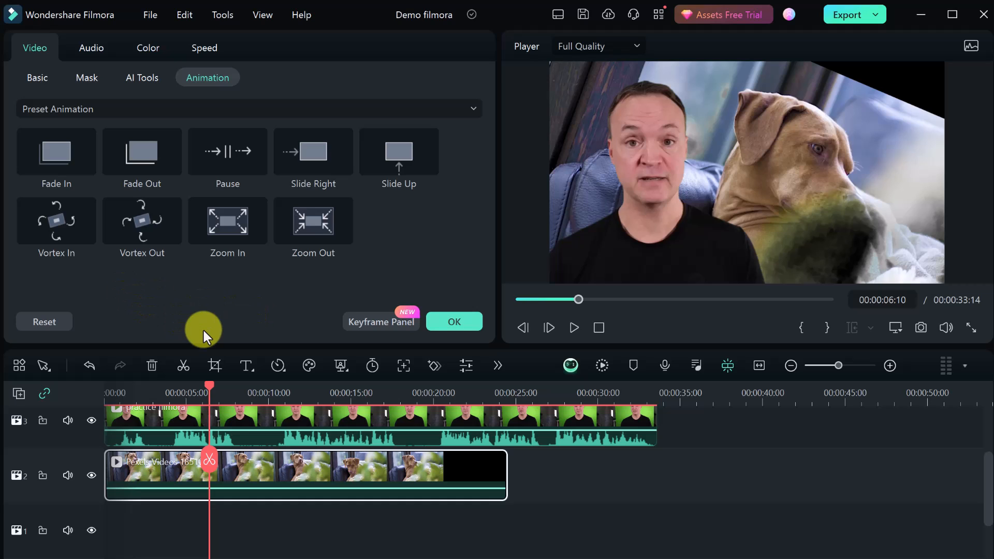
{"action": "left_click_drag", "start_coordinate": [49, 225], "coordinate": [116, 479]}
{"action": "left_click_drag", "start_coordinate": [208, 384], "coordinate": [98, 389]}
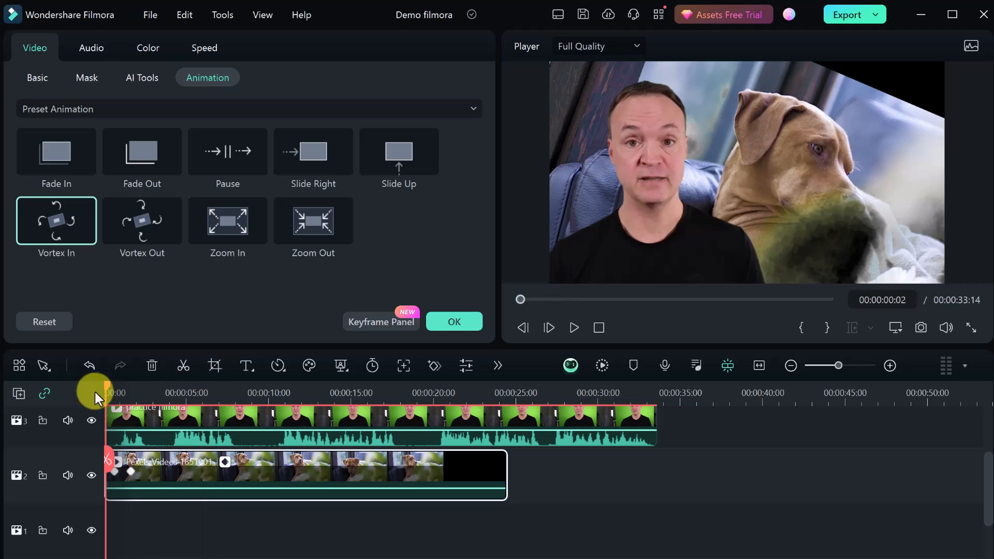
{"action": "key", "text": "space"}
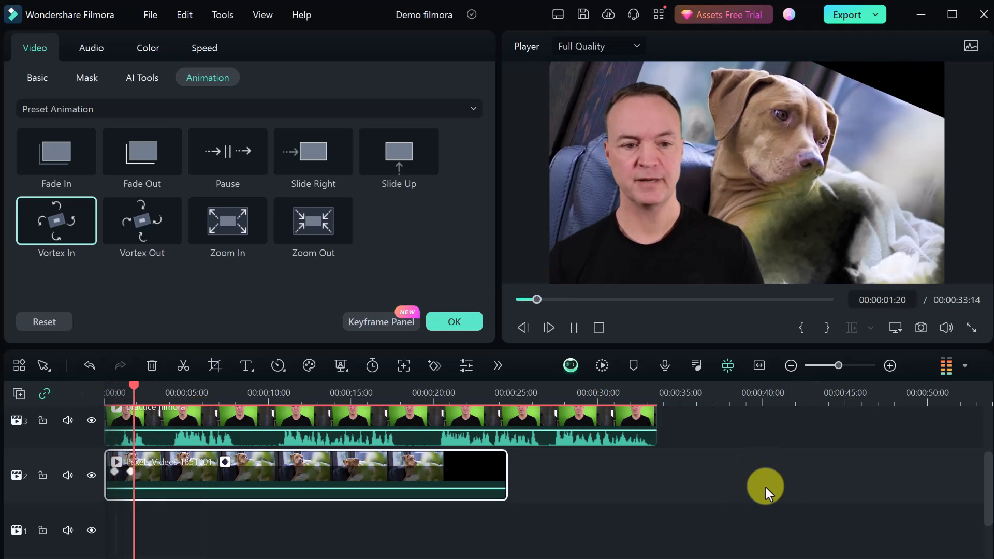
{"action": "key", "text": "space"}
With the playhead at 00:00:19:09, apply the Zoom Out preset animation to the practice filmora clip and the dog video, and play the result
{"action": "left_click_drag", "start_coordinate": [141, 384], "coordinate": [424, 403]}
{"action": "left_click", "coordinate": [313, 221]}
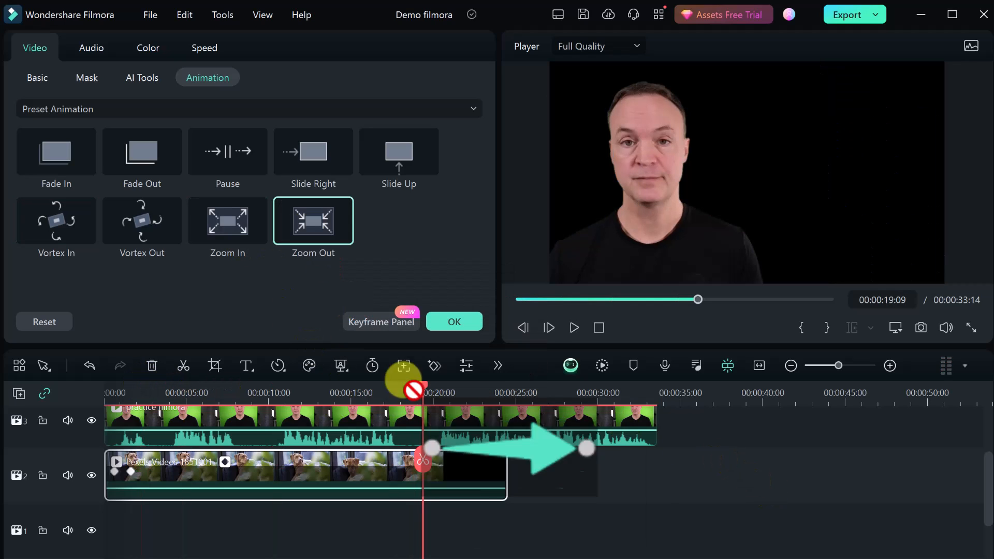
{"action": "left_click", "coordinate": [306, 216]}
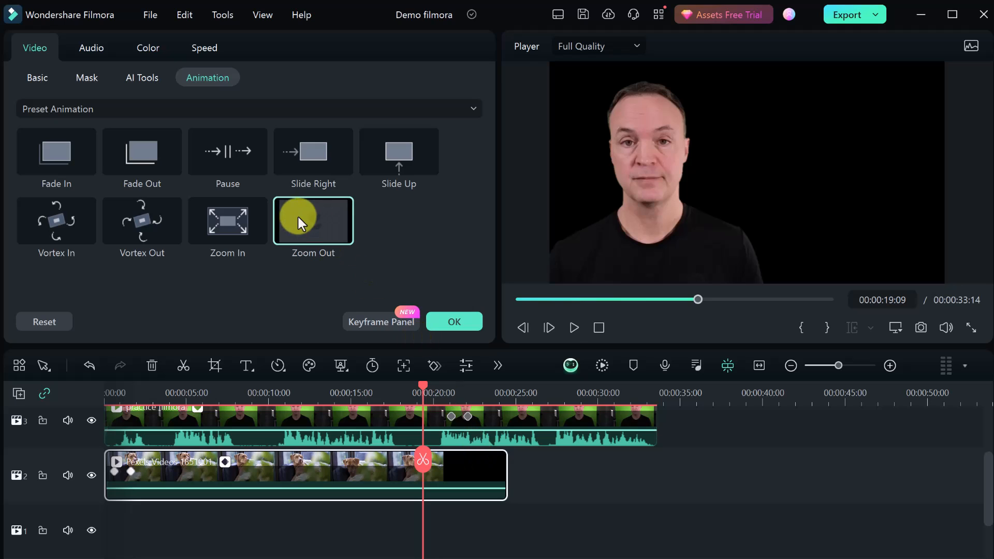
{"action": "key", "text": "space"}
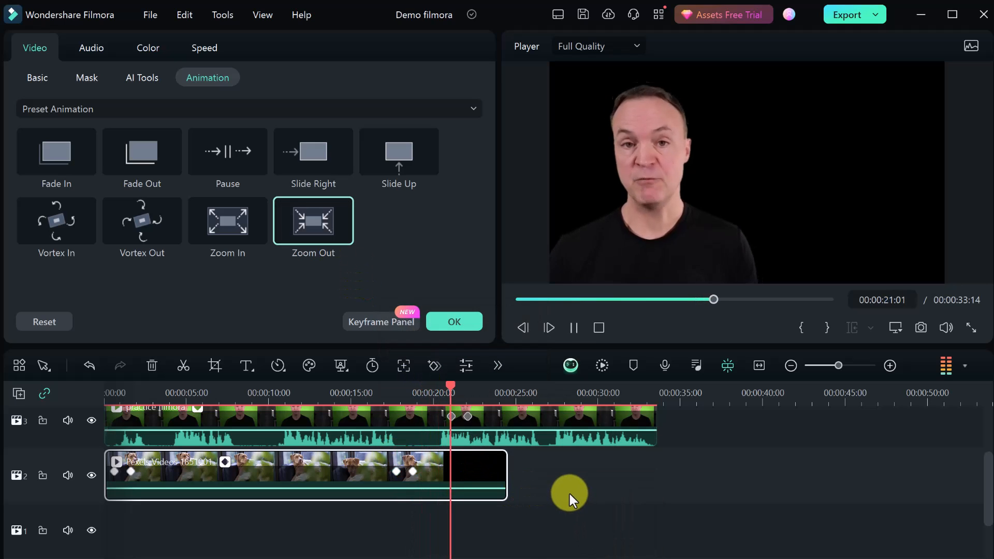
{"action": "key", "text": "space"}
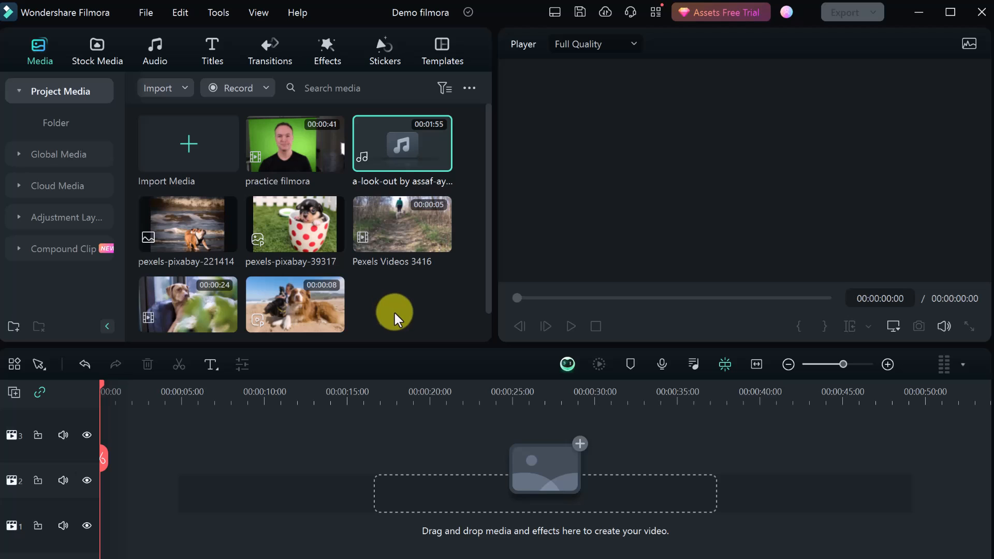
Place the a-look-out music at the start of audio track 1 and clear it from the timeline again
{"action": "mouse_move", "coordinate": [402, 152]}
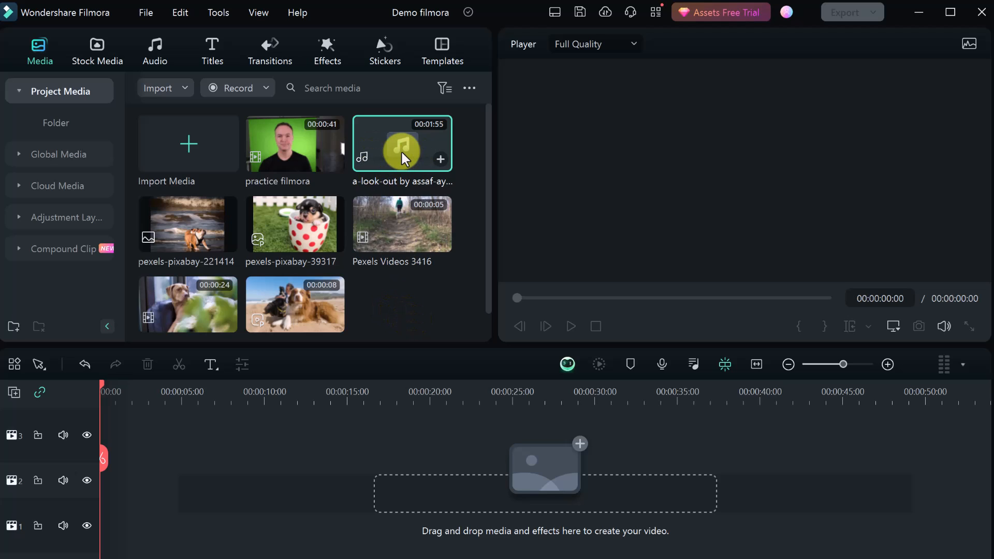
{"action": "left_click_drag", "start_coordinate": [405, 153], "coordinate": [119, 536]}
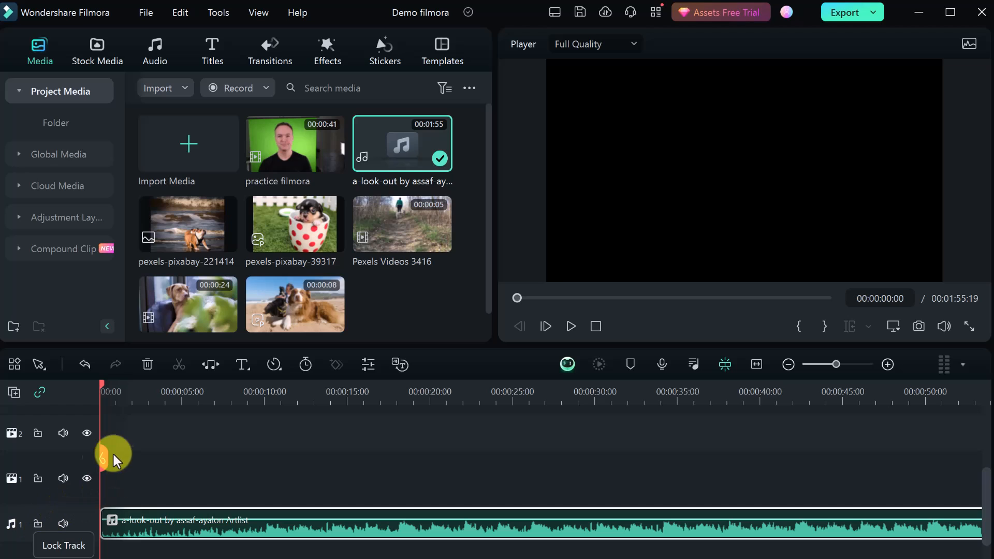
{"action": "right_click", "coordinate": [49, 442]}
{"action": "left_click", "coordinate": [47, 443]}
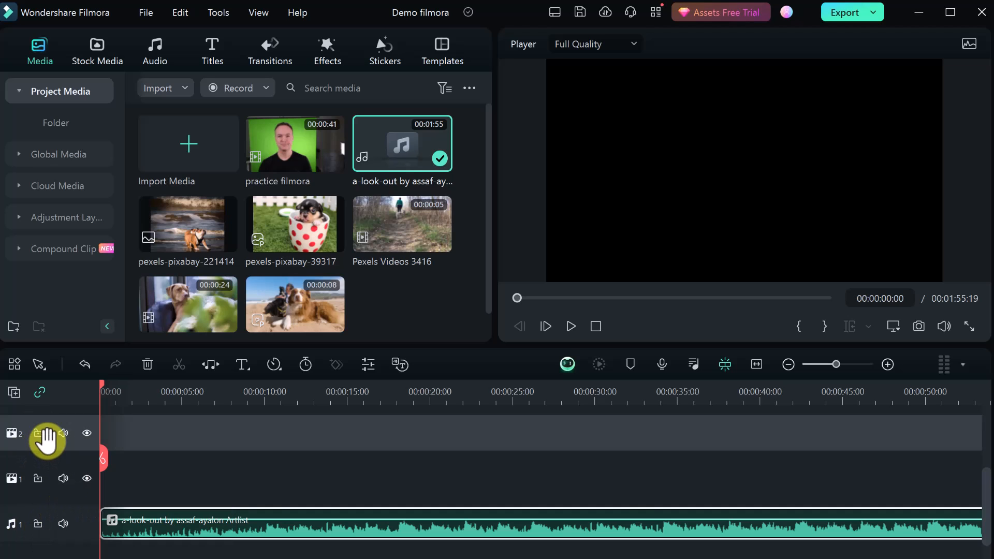
{"action": "key", "text": "Delete"}
Delete the empty video tracks 3 and 2 from the timeline
{"action": "scroll", "coordinate": [56, 465], "scroll_direction": "up", "scroll_amount": 1}
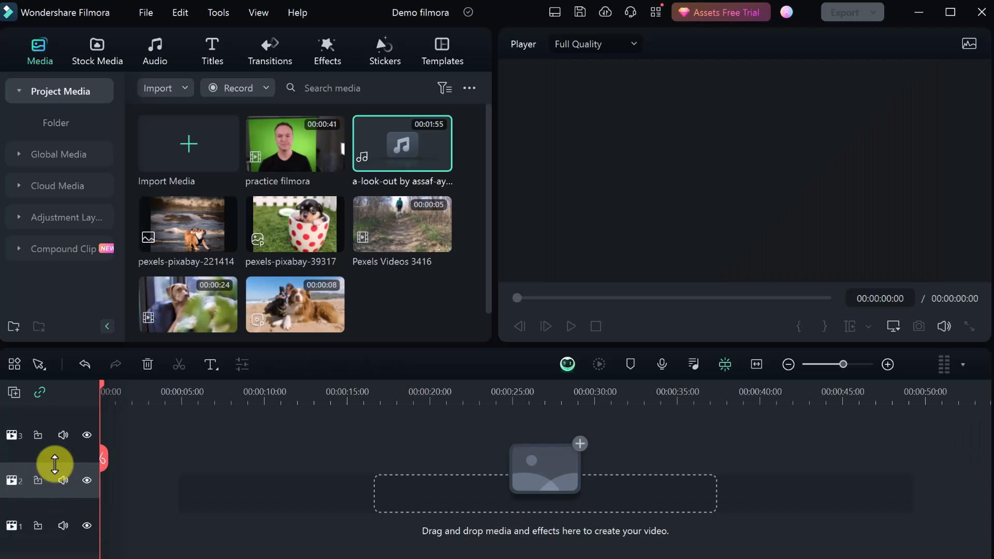
{"action": "left_click", "coordinate": [68, 443]}
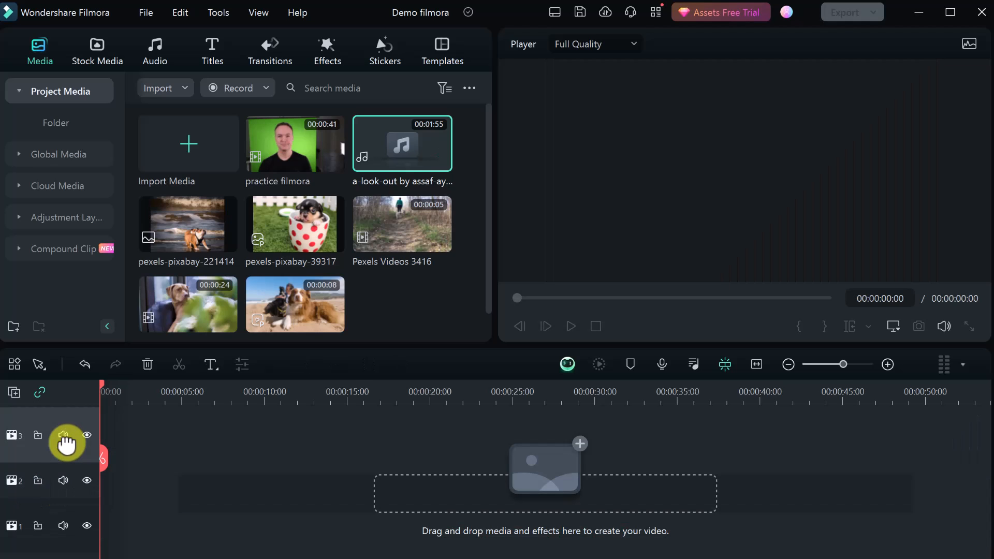
{"action": "scroll", "coordinate": [66, 443], "scroll_direction": "down", "scroll_amount": 1}
{"action": "left_click", "coordinate": [67, 437]}
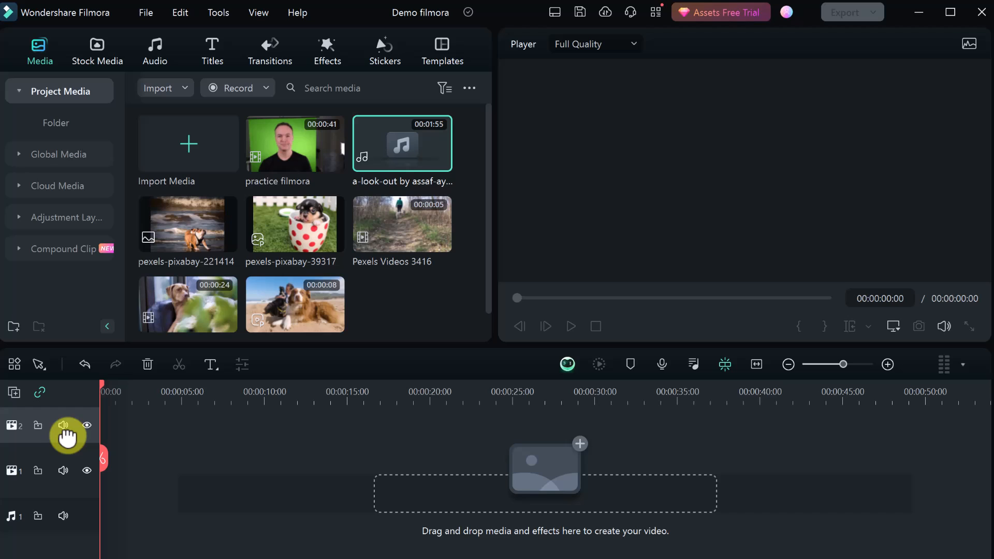
{"action": "key", "text": "Delete"}
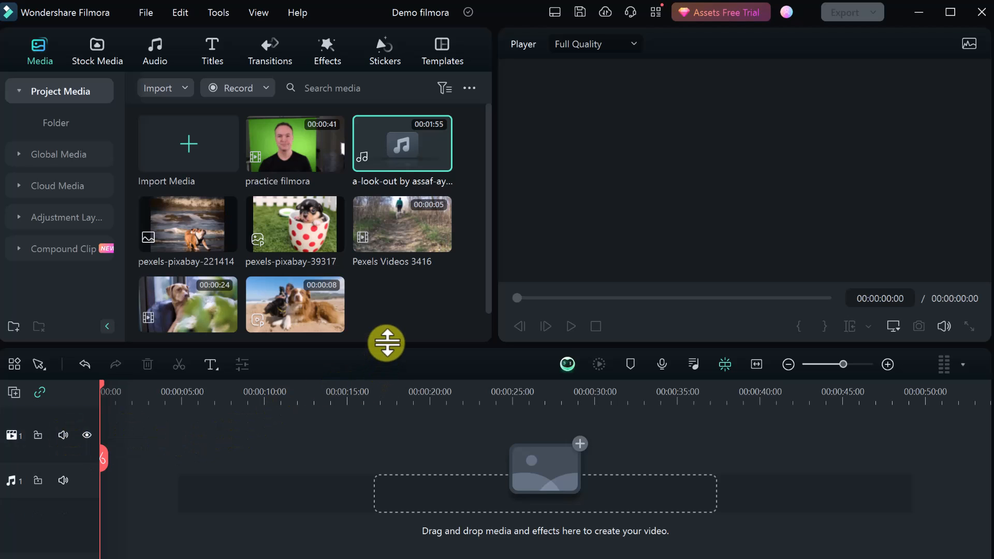
Enlarge the media library and player areas, and place the a-look-out music at the start of audio track 1
{"action": "left_click_drag", "start_coordinate": [386, 343], "coordinate": [388, 378]}
{"action": "left_click_drag", "start_coordinate": [385, 393], "coordinate": [385, 405]}
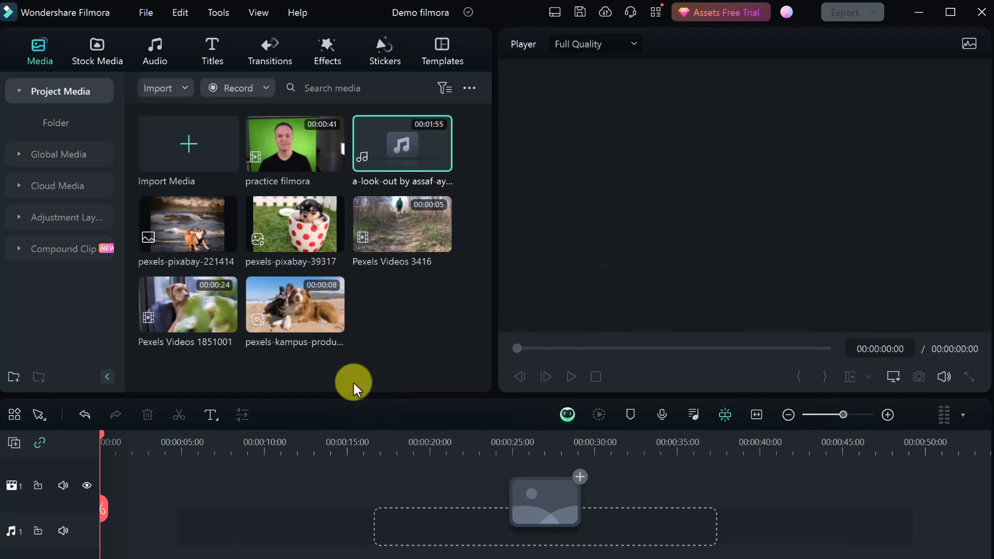
{"action": "mouse_move", "coordinate": [494, 359]}
{"action": "left_mouse_down"}
{"action": "mouse_move", "coordinate": [443, 359]}
{"action": "mouse_move", "coordinate": [486, 364]}
{"action": "left_mouse_up"}
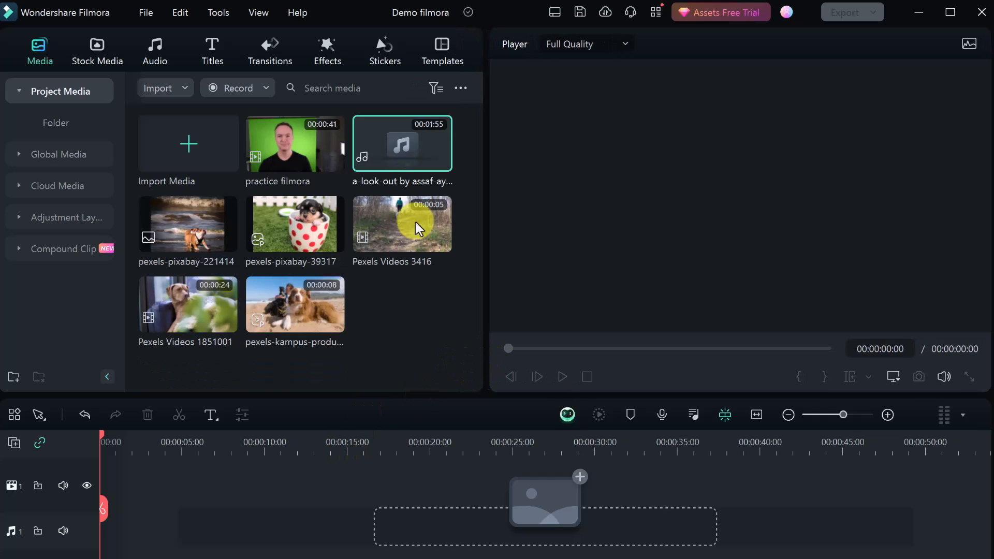
{"action": "left_click_drag", "start_coordinate": [393, 150], "coordinate": [106, 534]}
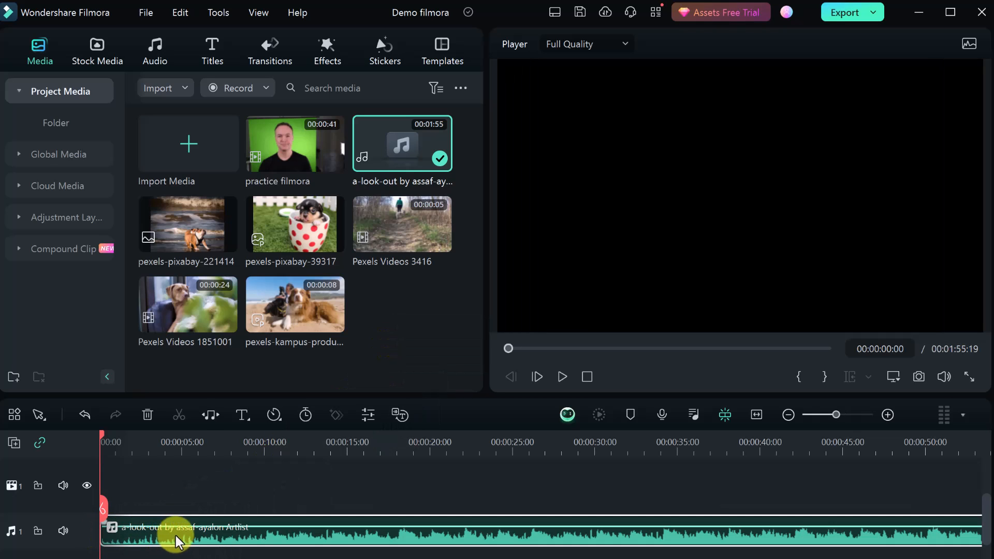
Play the music on audio track 1, expand the audio level meter, and resume playback up to 00:00:07:12
{"action": "key", "text": "space"}
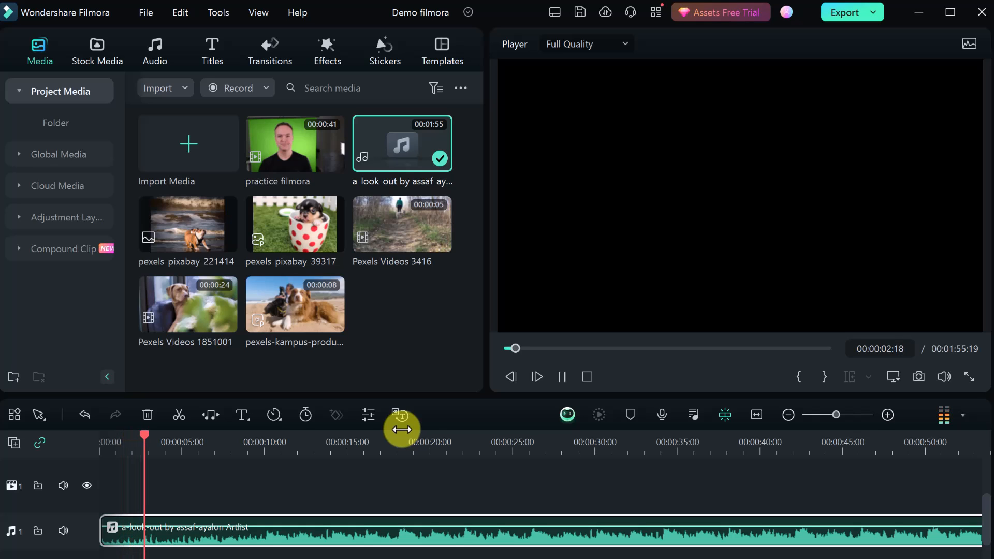
{"action": "key", "text": "space"}
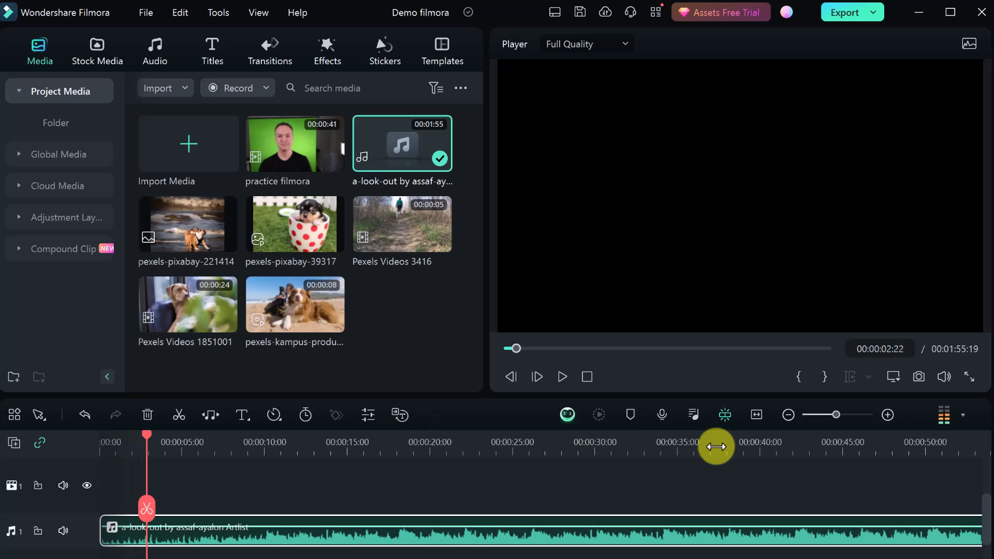
{"action": "left_click", "coordinate": [942, 418]}
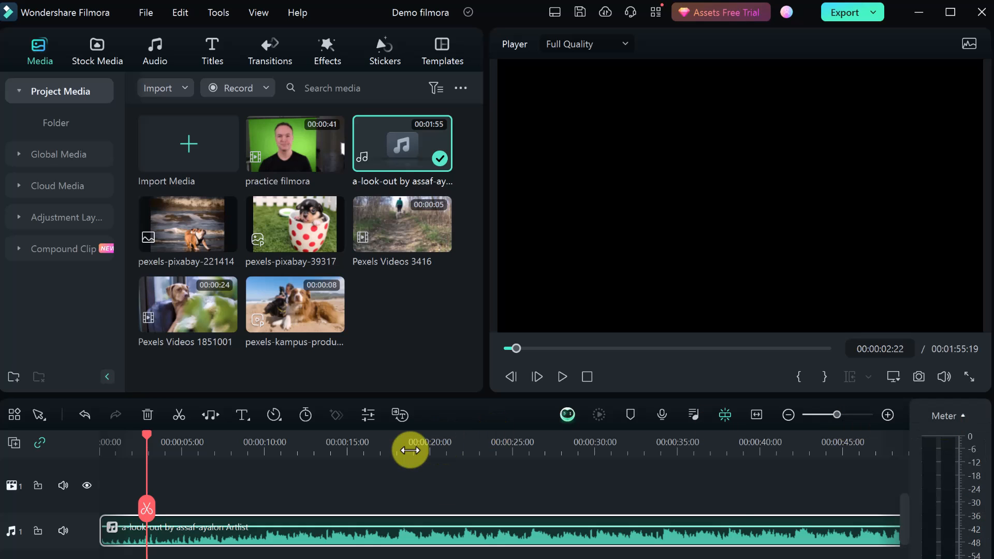
{"action": "key", "text": "space"}
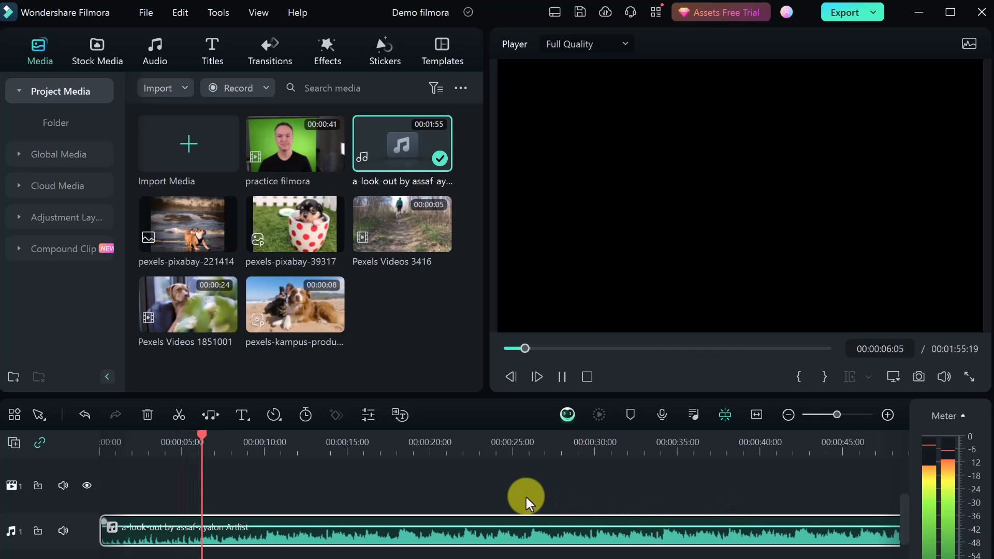
{"action": "key", "text": "space"}
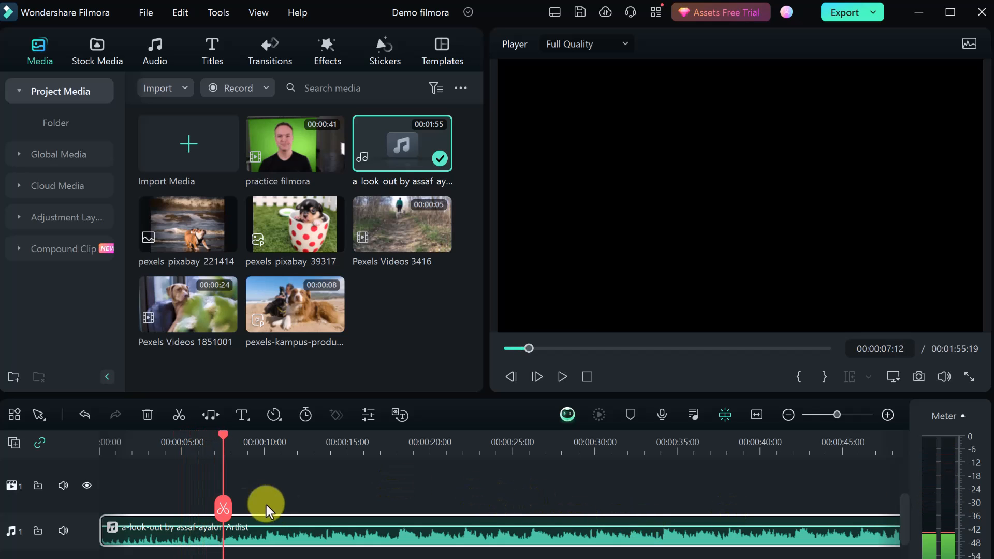
Trim the music's opening up to 00:00:07:12, and cut out the section between 00:00:07:12 and 00:00:11:10, closing the gap
{"action": "left_click_drag", "start_coordinate": [99, 539], "coordinate": [222, 542]}
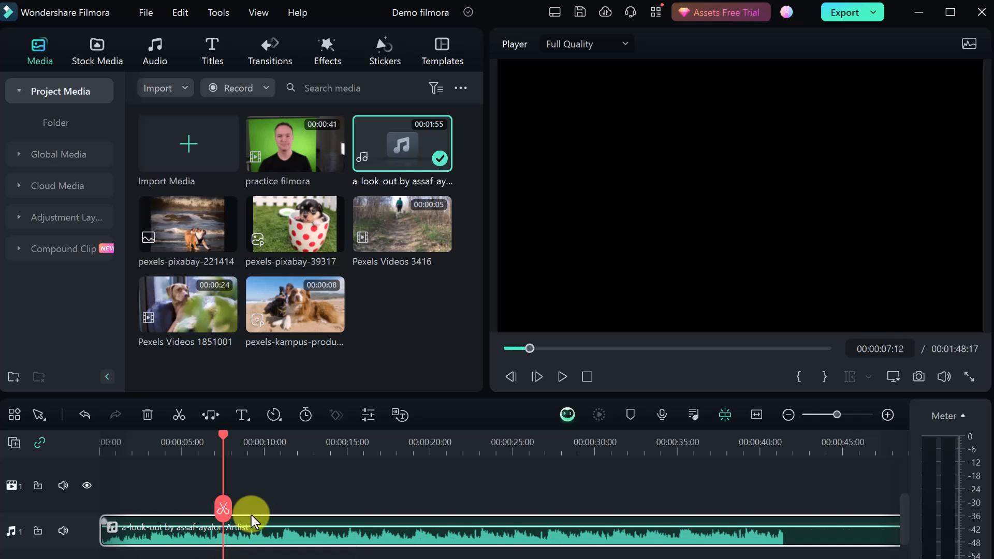
{"action": "left_click", "coordinate": [223, 508]}
{"action": "left_click_drag", "start_coordinate": [223, 434], "coordinate": [288, 444]}
{"action": "left_click", "coordinate": [288, 508]}
{"action": "mouse_move", "coordinate": [257, 524]}
{"action": "left_mouse_down"}
{"action": "mouse_move", "coordinate": [257, 472]}
{"action": "mouse_move", "coordinate": [256, 528]}
{"action": "mouse_move", "coordinate": [269, 495]}
{"action": "mouse_move", "coordinate": [410, 497]}
{"action": "mouse_move", "coordinate": [390, 463]}
{"action": "mouse_move", "coordinate": [246, 492]}
{"action": "mouse_move", "coordinate": [275, 503]}
{"action": "mouse_move", "coordinate": [272, 529]}
{"action": "left_mouse_up"}
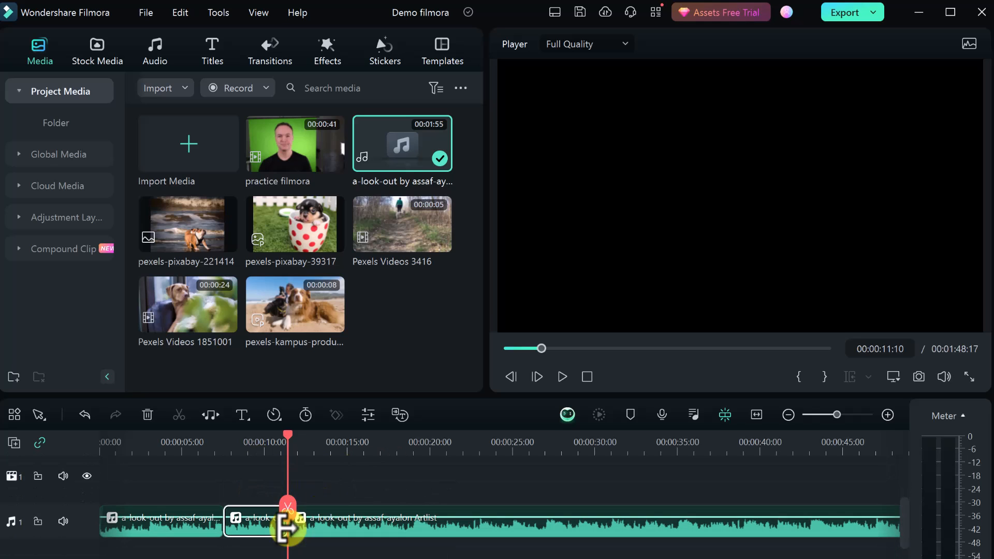
{"action": "key", "text": "shift+Delete"}
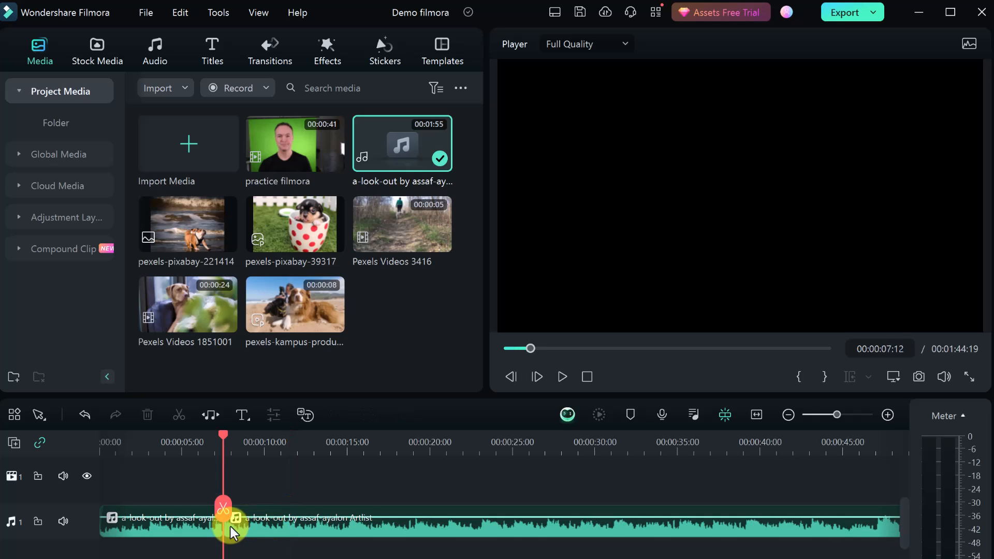
Place the pexels-kampus-production dog video at the start of video track 1 and play it with the music from 00:00:01:00
{"action": "left_click_drag", "start_coordinate": [293, 327], "coordinate": [107, 491]}
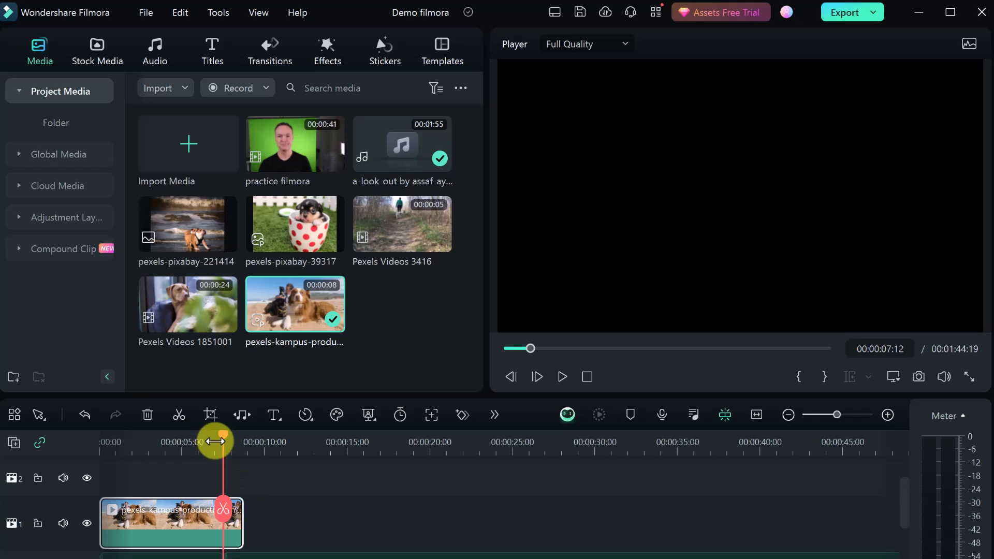
{"action": "left_click_drag", "start_coordinate": [223, 436], "coordinate": [117, 445]}
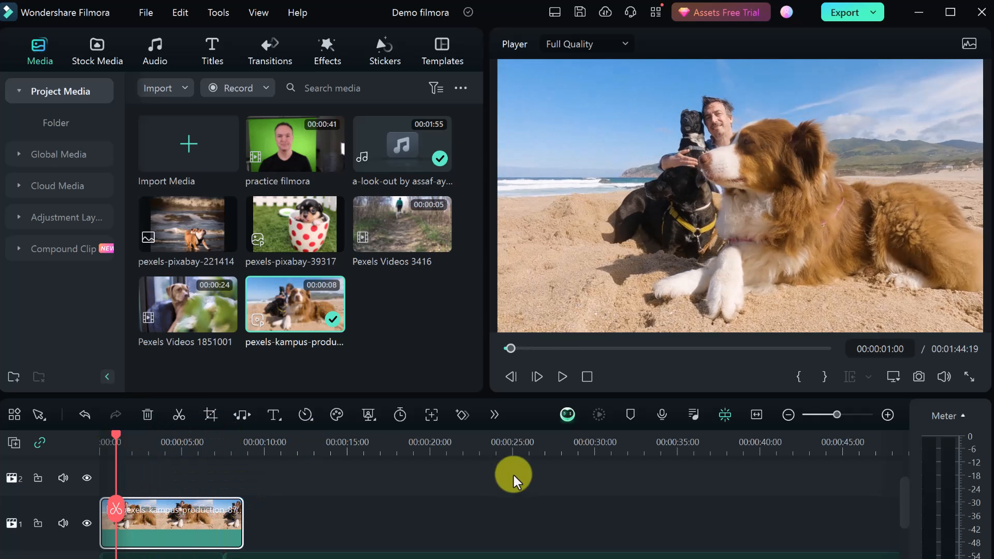
{"action": "key", "text": "space"}
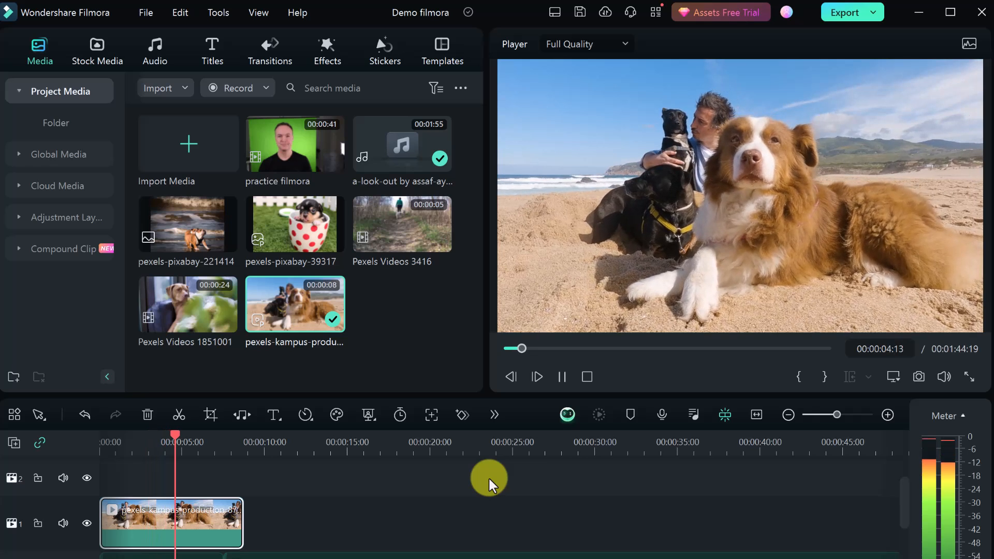
{"action": "key", "text": "space"}
Open the second music clip's audio properties and look through the volume, balance, fade, pitch and denoise settings
{"action": "scroll", "coordinate": [280, 546], "scroll_direction": "down", "scroll_amount": 2}
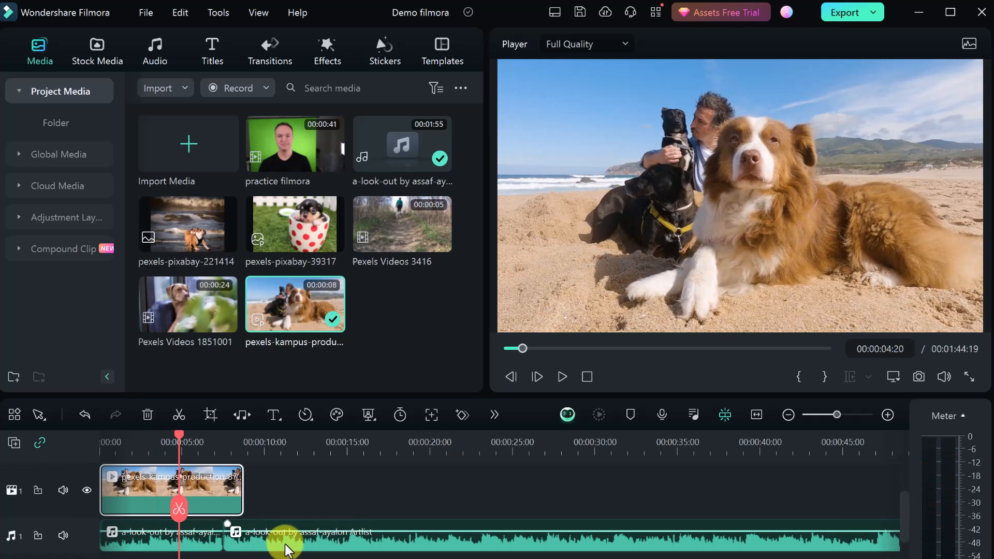
{"action": "double_click", "coordinate": [287, 542]}
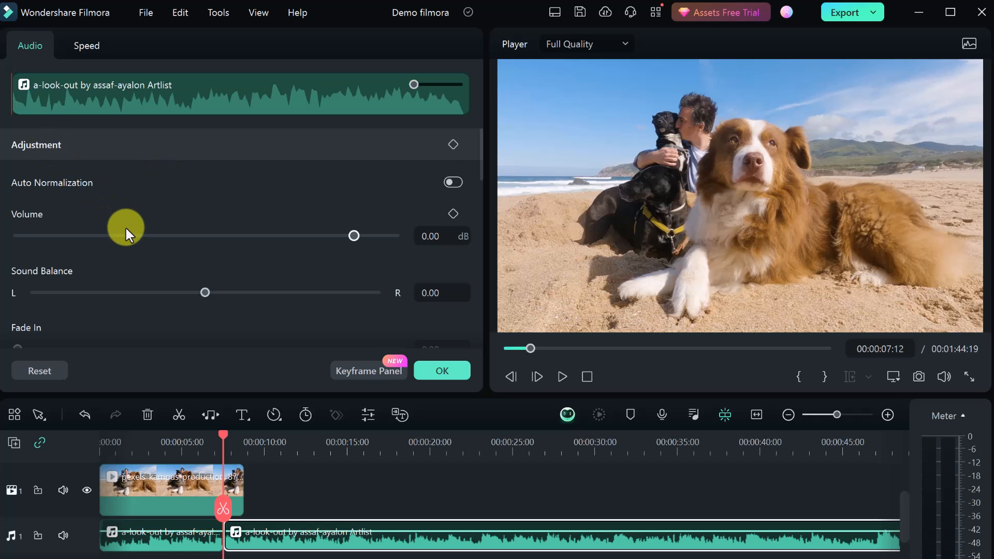
{"action": "scroll", "coordinate": [126, 228], "scroll_direction": "down", "scroll_amount": 1}
{"action": "scroll", "coordinate": [96, 250], "scroll_direction": "down", "scroll_amount": 10}
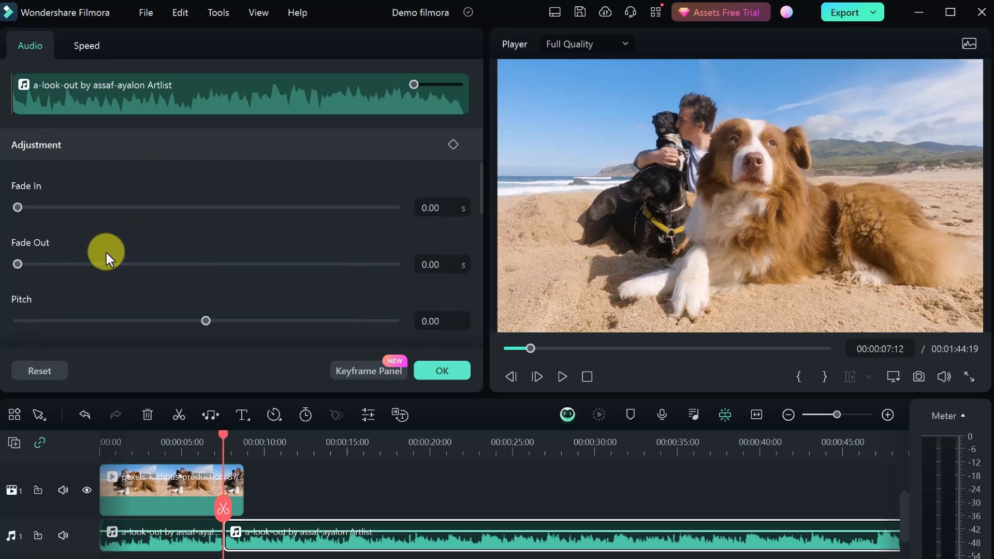
{"action": "scroll", "coordinate": [117, 256], "scroll_direction": "down", "scroll_amount": 5}
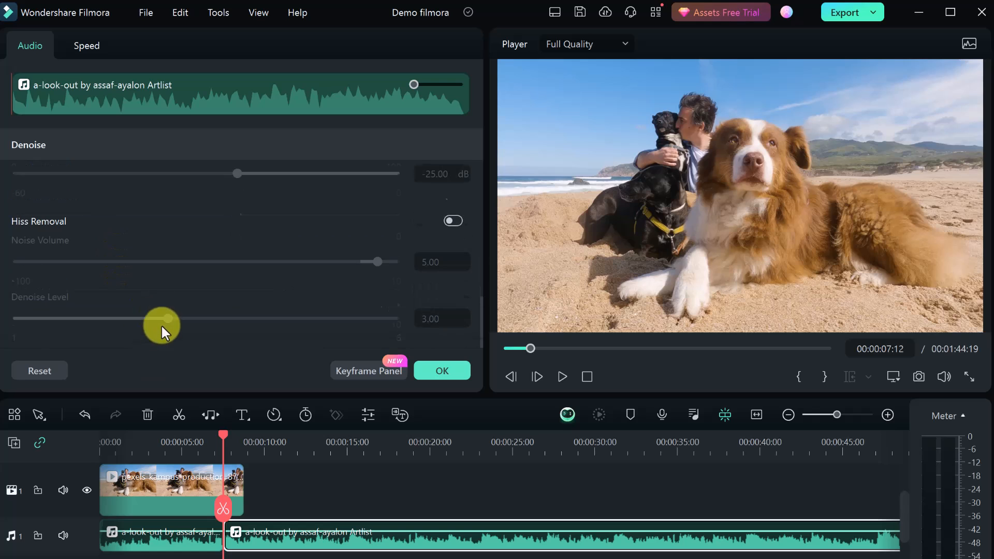
Try a uniform speed of 2.69 on the second music clip, and set its speed to 0.09
{"action": "left_click", "coordinate": [86, 47]}
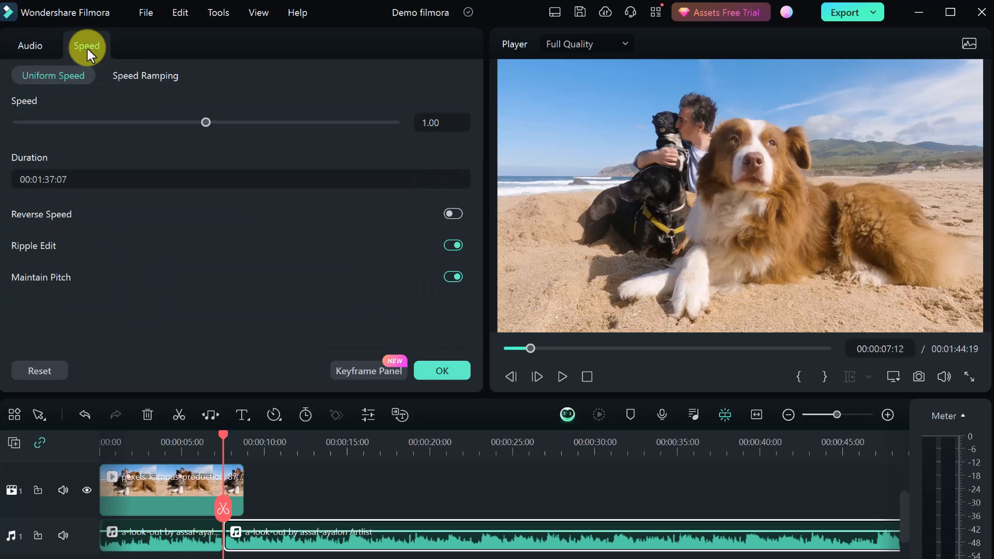
{"action": "left_click_drag", "start_coordinate": [206, 122], "coordinate": [246, 124]}
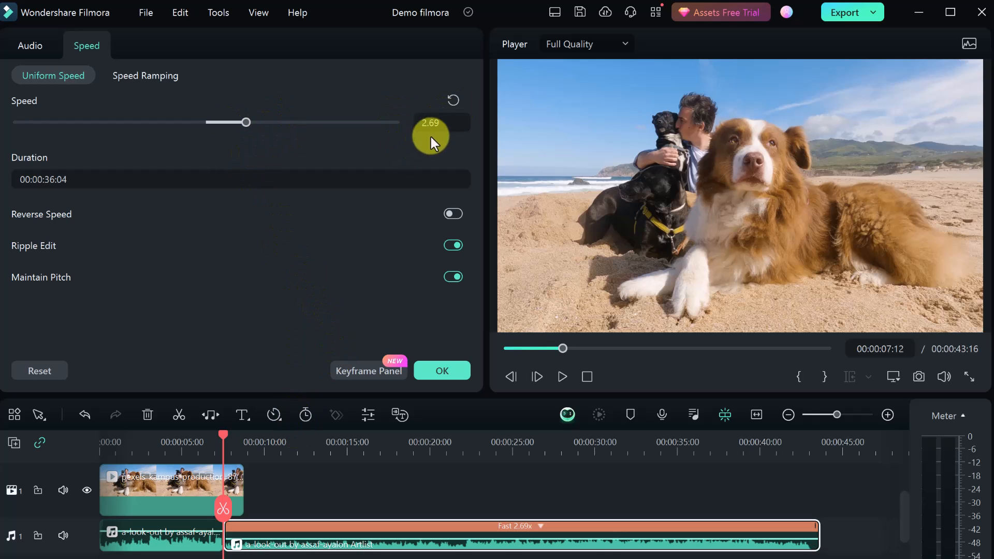
{"action": "left_click_drag", "start_coordinate": [235, 125], "coordinate": [109, 120]}
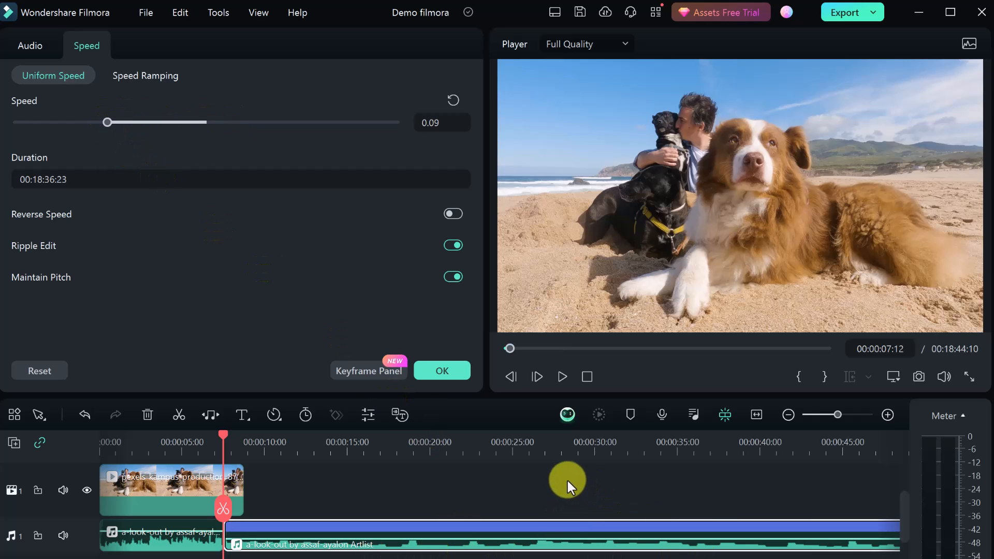
{"action": "left_click", "coordinate": [455, 370]}
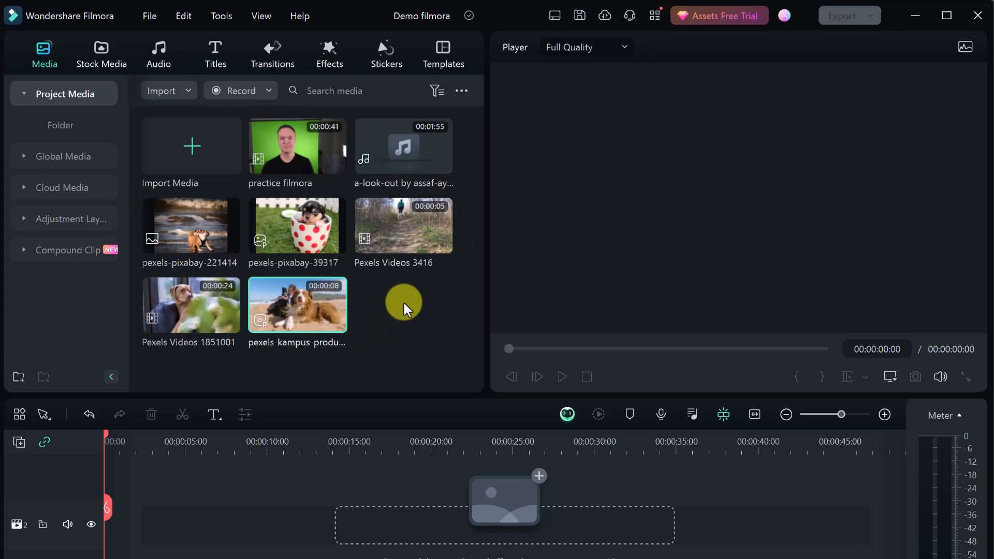
Browse the trending stock media library, place the Explosion02 clip at the start of video track 2, and play it to 00:00:03:17
{"action": "left_click", "coordinate": [110, 52]}
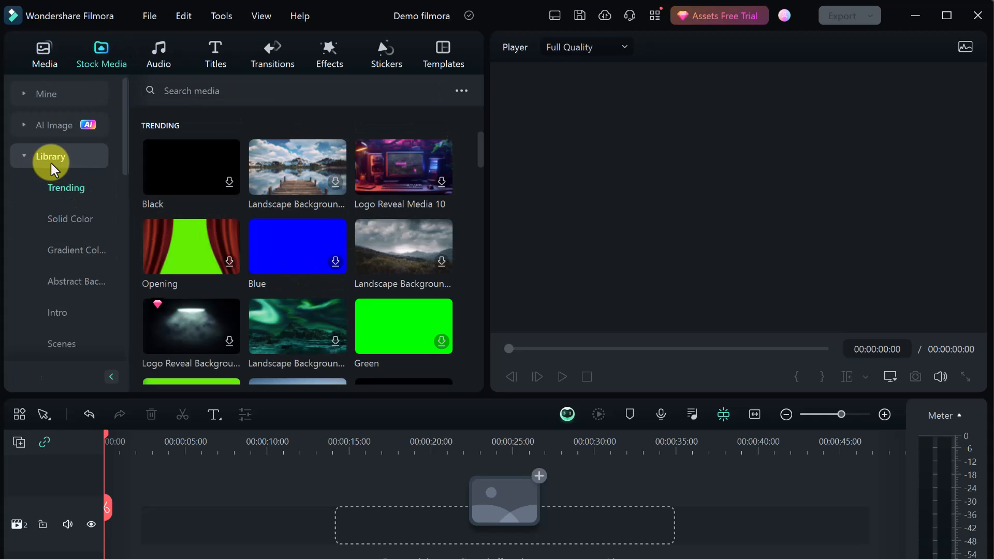
{"action": "left_click", "coordinate": [228, 92]}
{"action": "scroll", "coordinate": [301, 304], "scroll_direction": "down", "scroll_amount": 3}
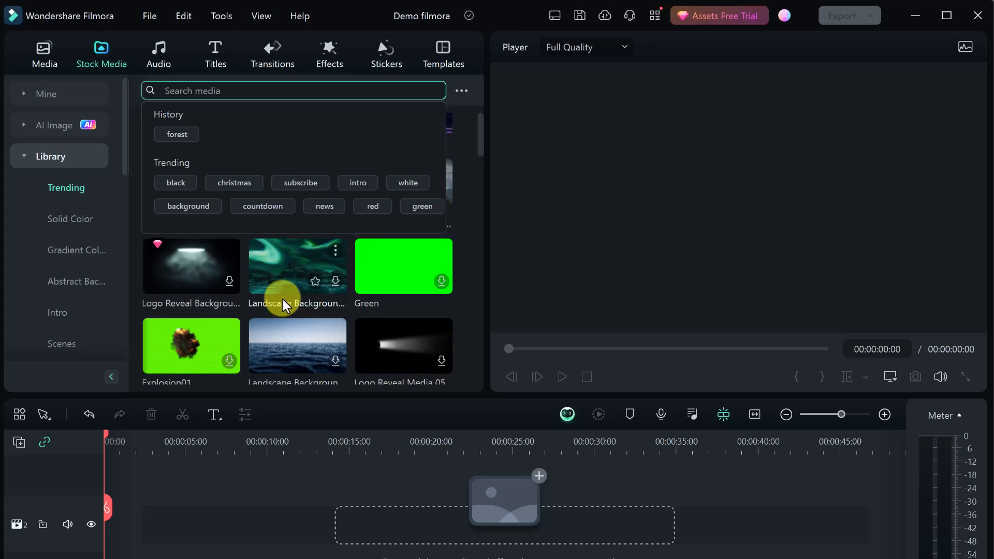
{"action": "scroll", "coordinate": [265, 306], "scroll_direction": "down", "scroll_amount": 6}
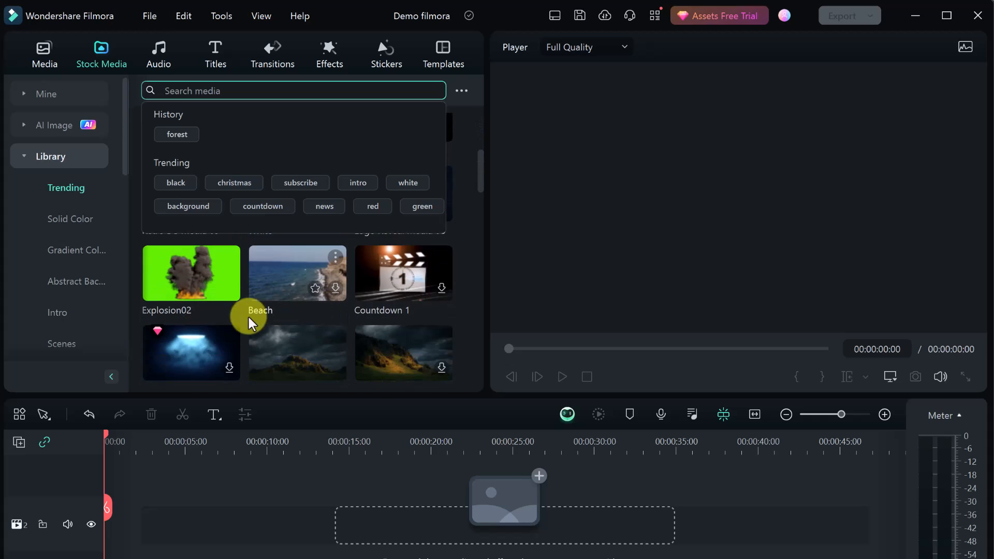
{"action": "scroll", "coordinate": [220, 311], "scroll_direction": "up", "scroll_amount": 6}
{"action": "scroll", "coordinate": [225, 311], "scroll_direction": "down", "scroll_amount": 7}
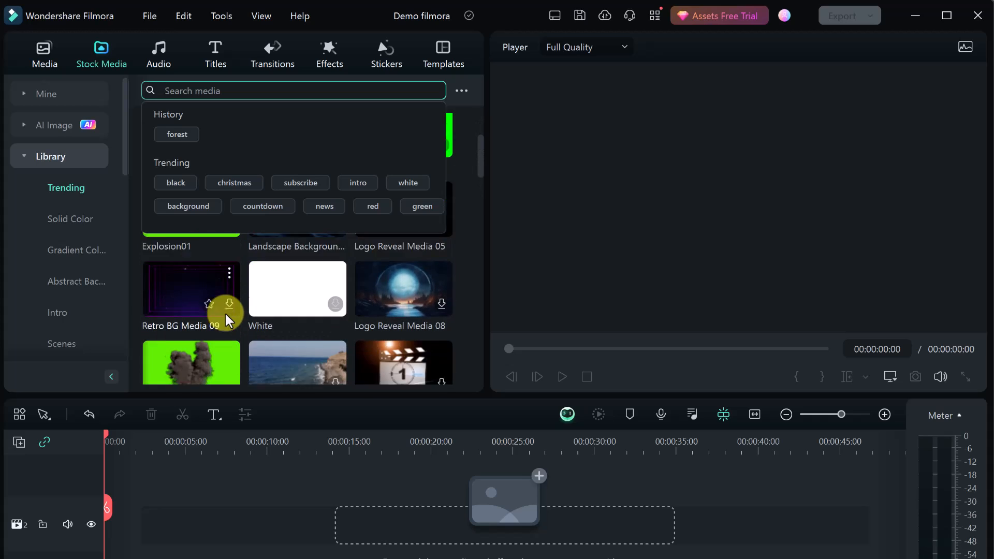
{"action": "scroll", "coordinate": [222, 300], "scroll_direction": "up", "scroll_amount": 4}
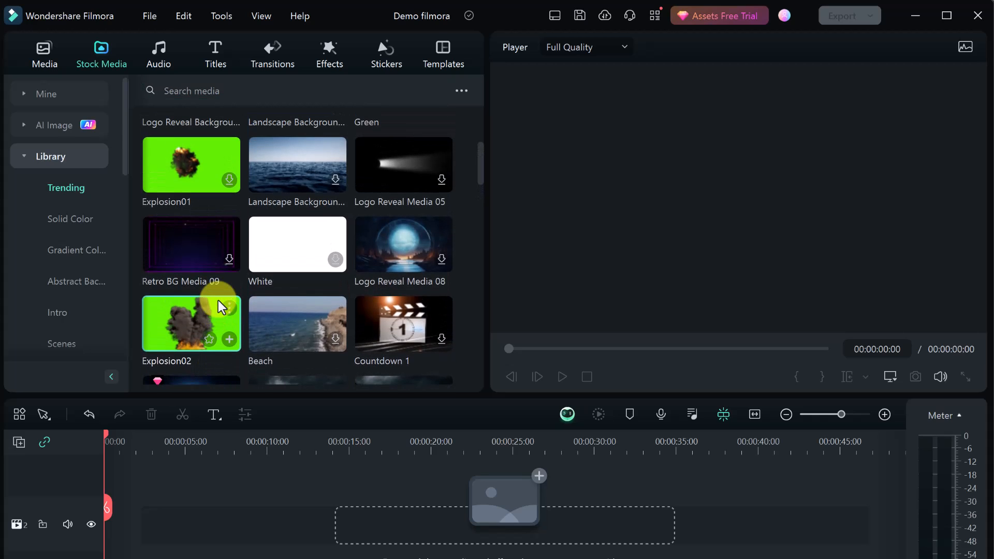
{"action": "left_click", "coordinate": [212, 308]}
{"action": "left_click_drag", "start_coordinate": [201, 323], "coordinate": [122, 530]}
{"action": "key", "text": "space"}
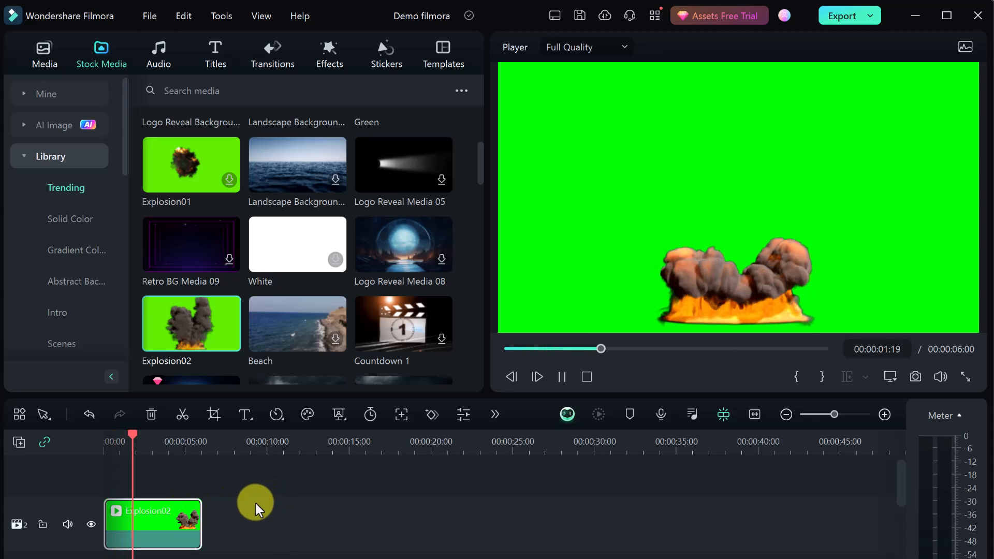
{"action": "key", "text": "space"}
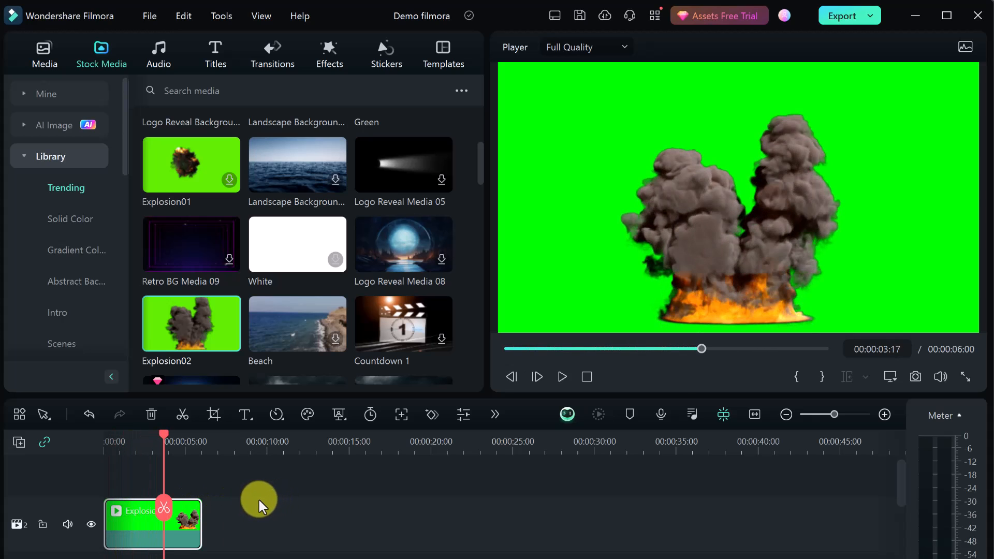
Enable Chroma Key on the Explosion02 clip to remove its green background, and close the clip's properties
{"action": "double_click", "coordinate": [141, 520]}
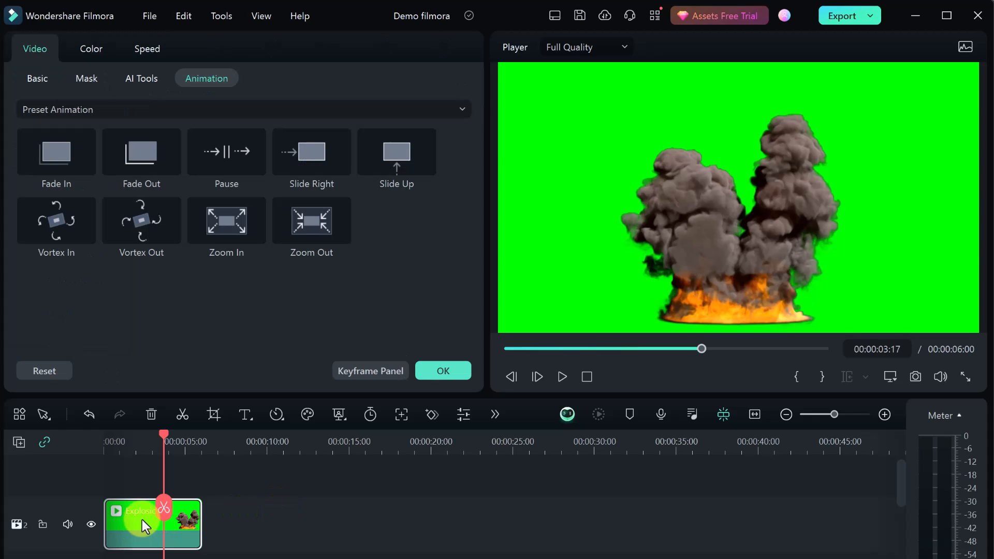
{"action": "left_click", "coordinate": [44, 82]}
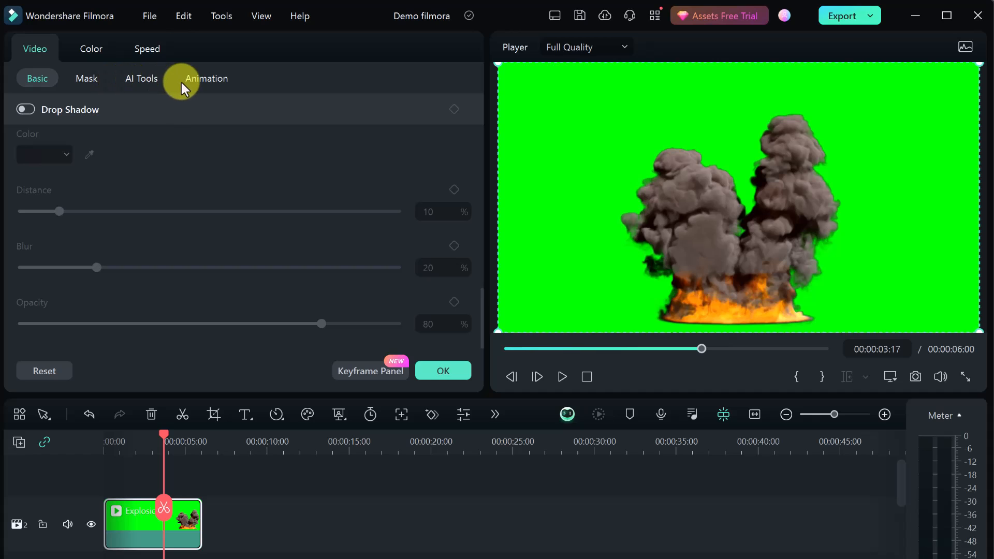
{"action": "left_click", "coordinate": [142, 80]}
{"action": "left_click", "coordinate": [24, 110]}
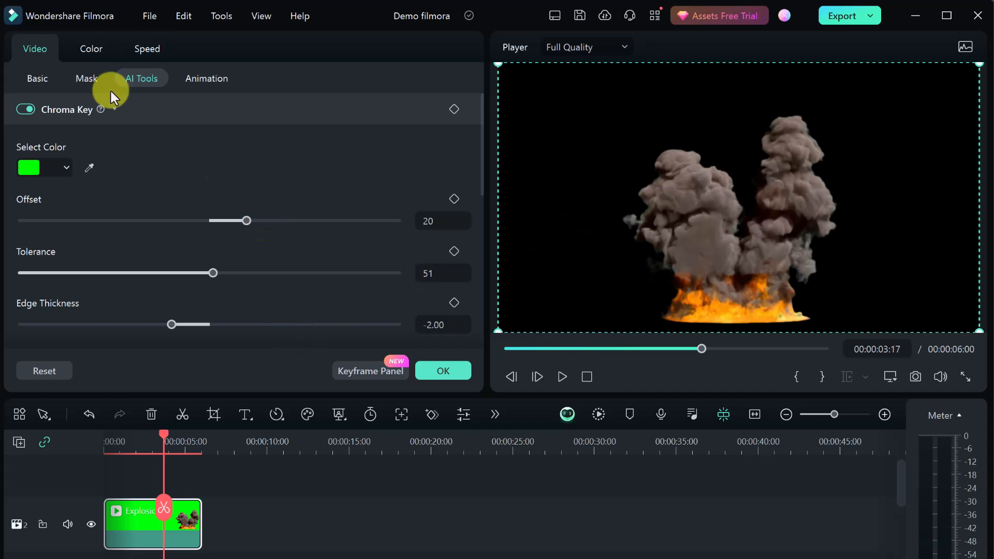
{"action": "left_click", "coordinate": [27, 85]}
{"action": "left_click", "coordinate": [269, 486]}
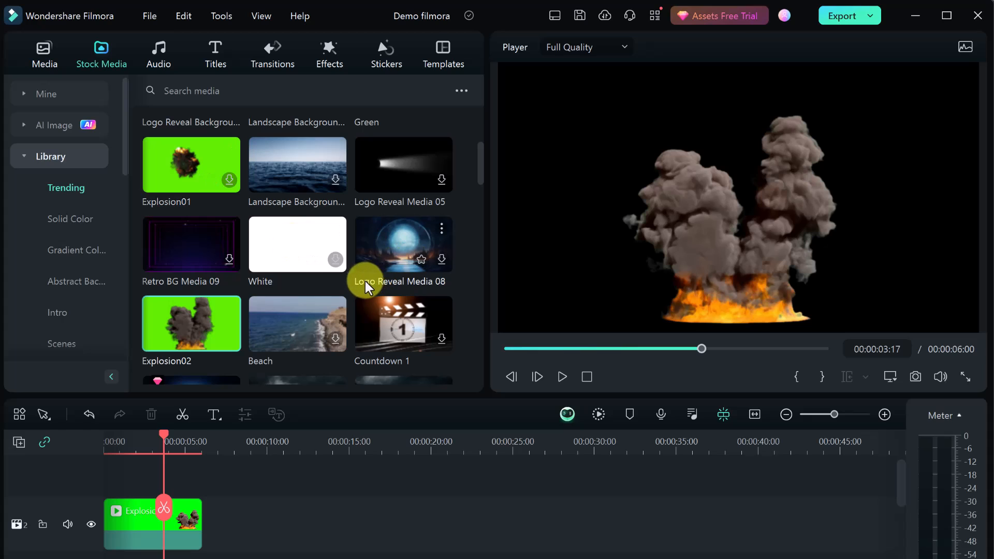
Search the stock media library for forest
{"action": "left_click", "coordinate": [244, 92]}
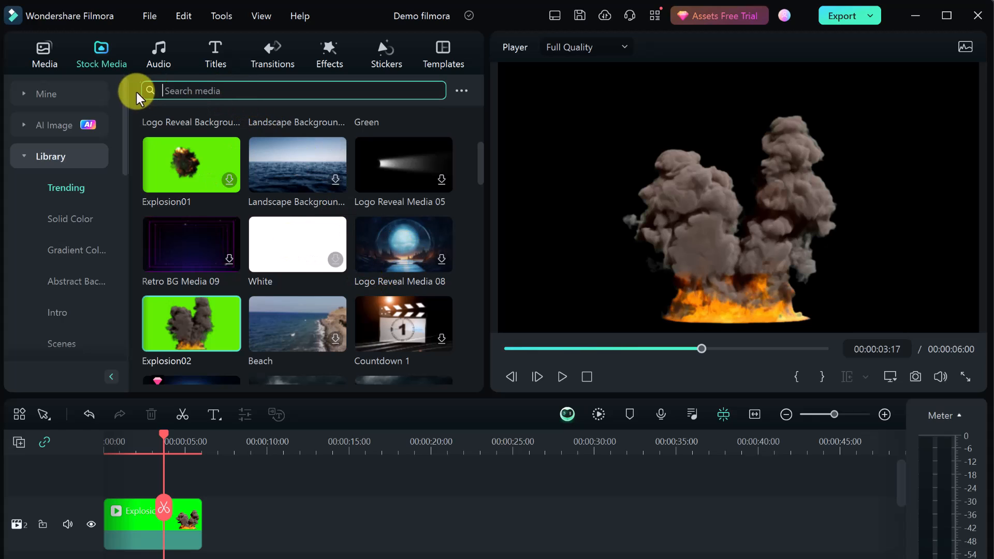
{"action": "type", "text": "forest"}
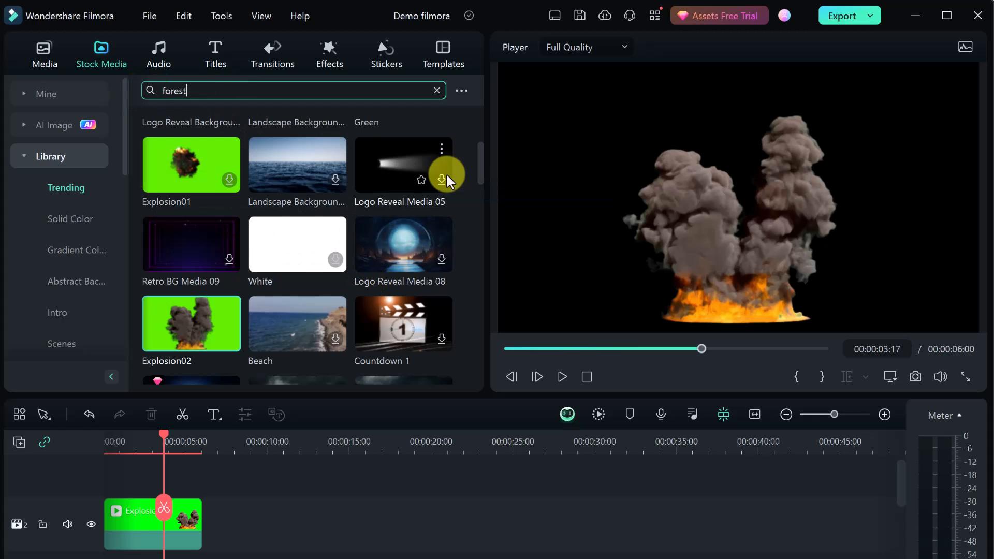
{"action": "key", "text": "Return"}
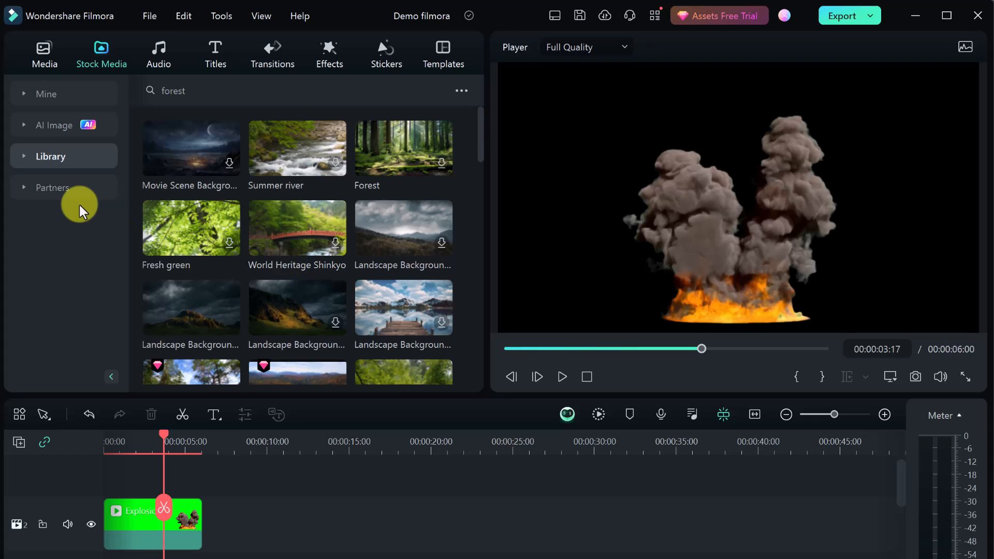
Generate AI images from the prompt "a cat in a dark alley jumping out of a garbage can getting chased by rats" and preview two results
{"action": "left_click", "coordinate": [57, 127]}
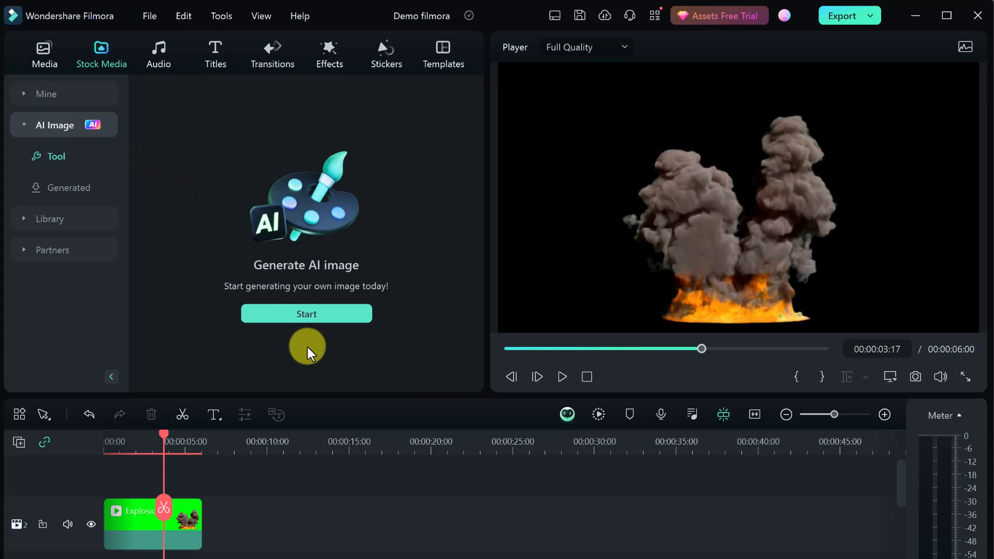
{"action": "left_click", "coordinate": [322, 312]}
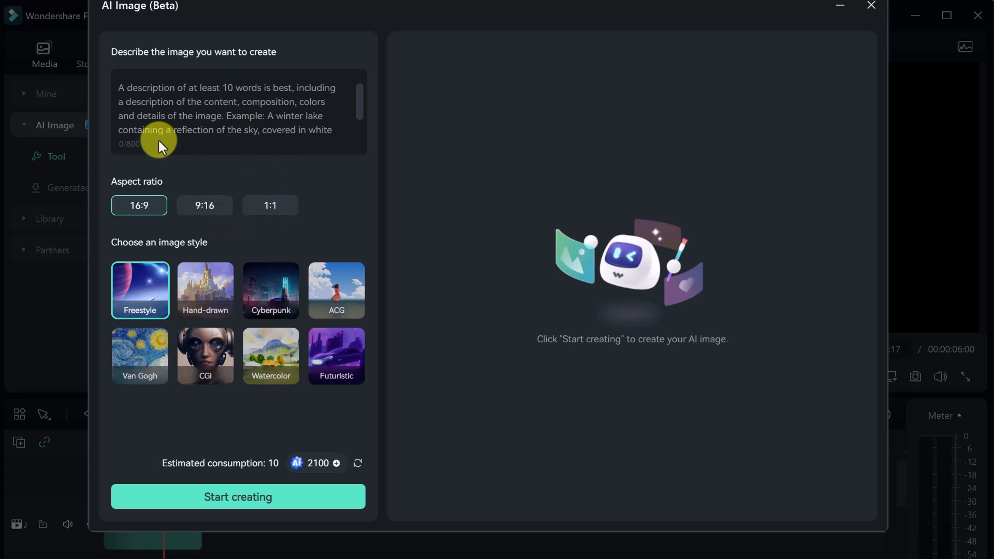
{"action": "left_click", "coordinate": [158, 107]}
{"action": "type", "text": "a cat in  a dark alley jumping out of a garbage ca getting chased by rats"}
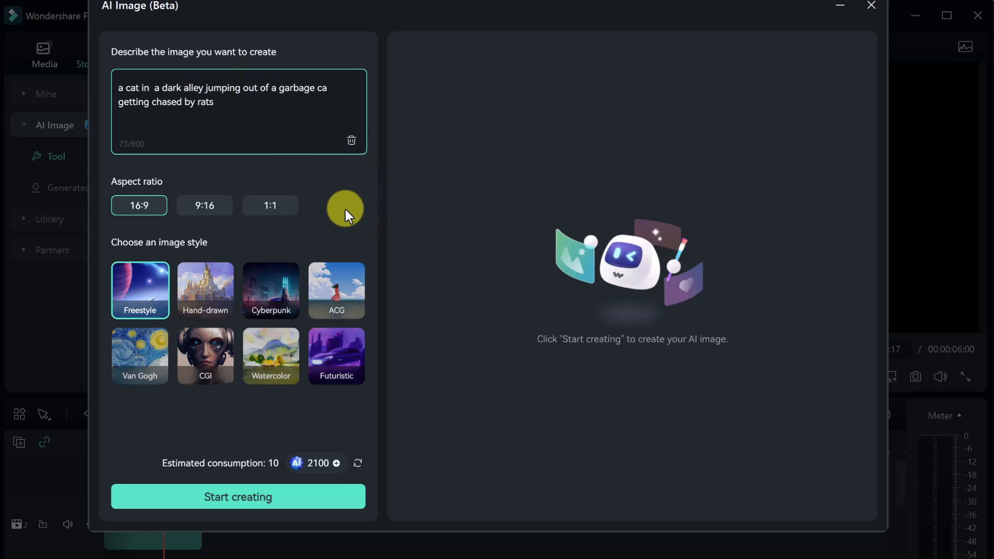
{"action": "left_click", "coordinate": [330, 90]}
{"action": "key", "text": "BackSpace"}
{"action": "left_click", "coordinate": [239, 505]}
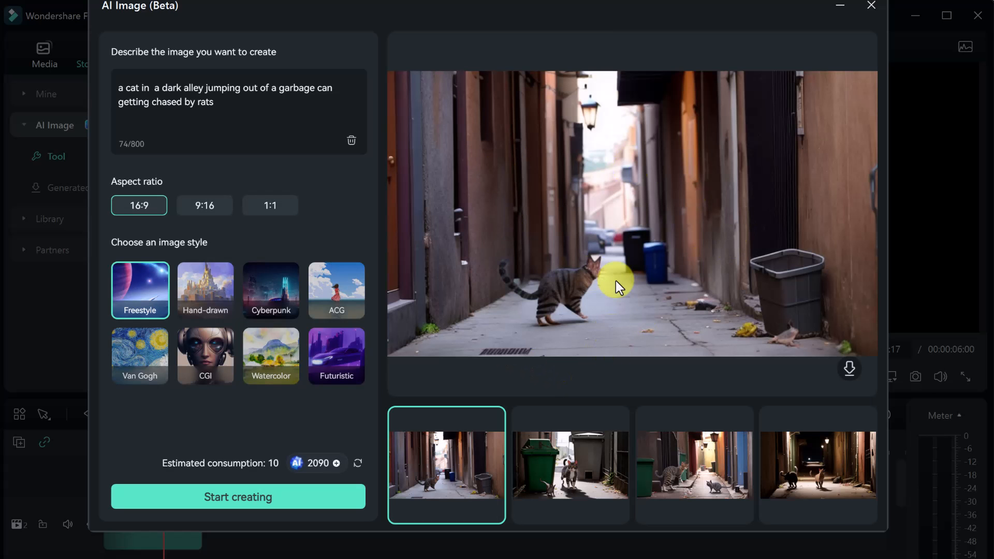
{"action": "left_click", "coordinate": [576, 492]}
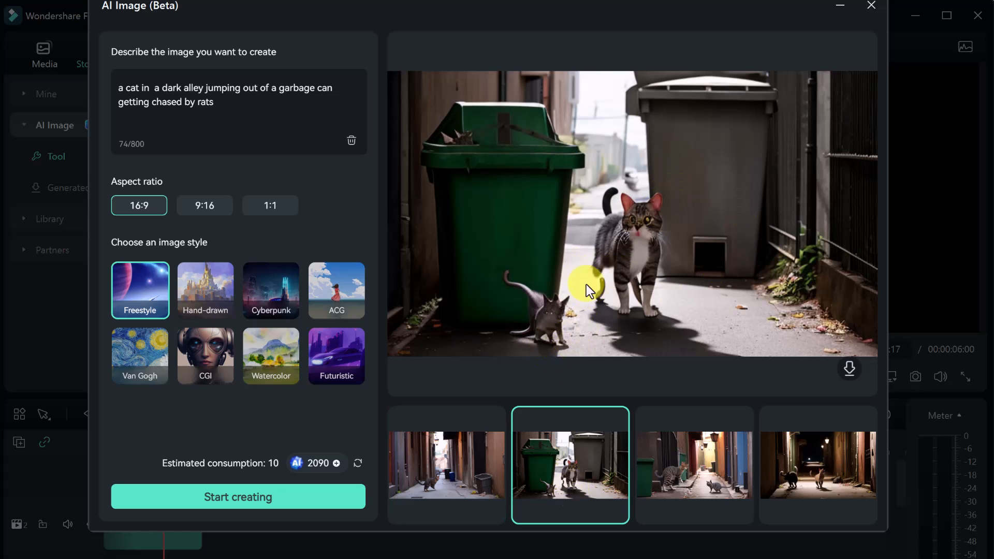
{"action": "left_click", "coordinate": [690, 463]}
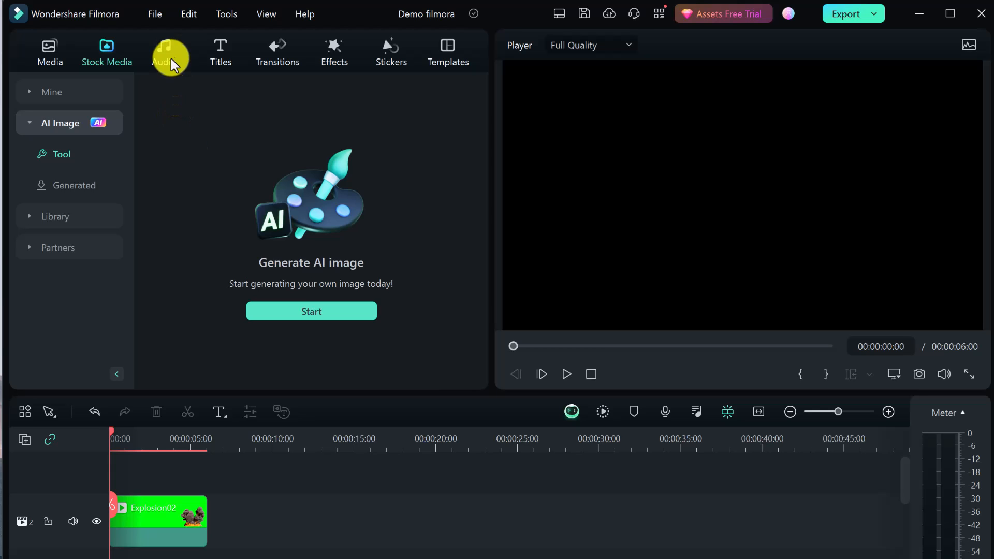
Browse the trending music library, and download and preview the Special stage show track
{"action": "left_click", "coordinate": [164, 50]}
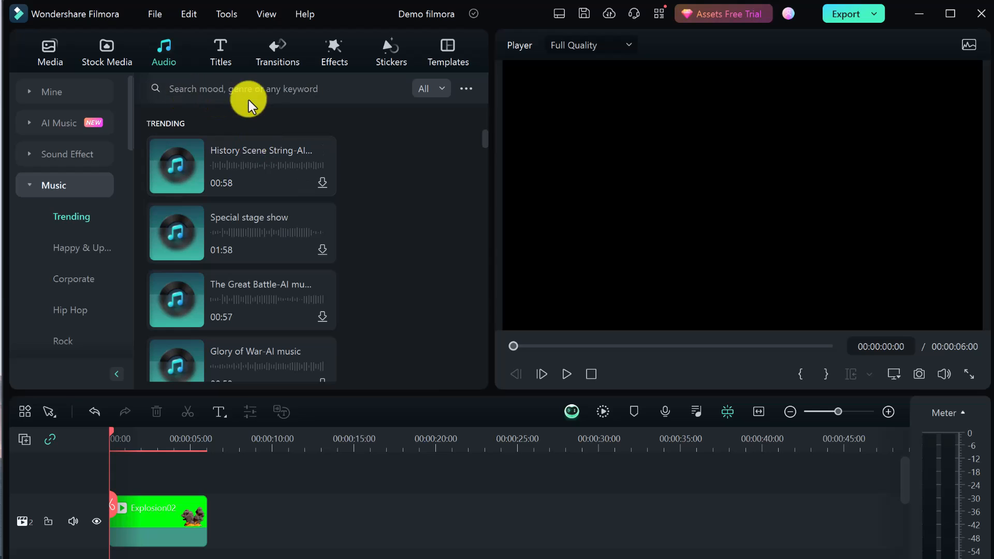
{"action": "left_click", "coordinate": [257, 233]}
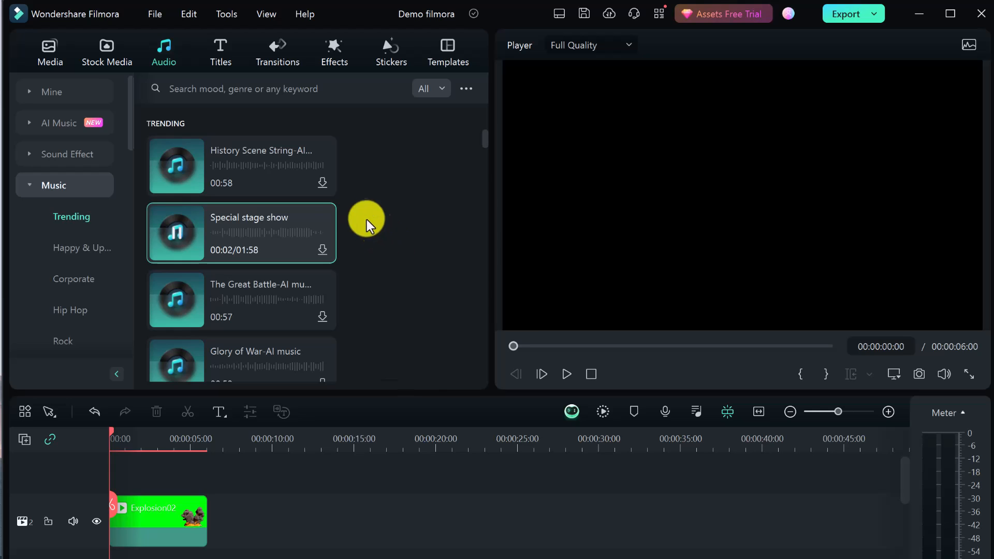
{"action": "left_click", "coordinate": [248, 213]}
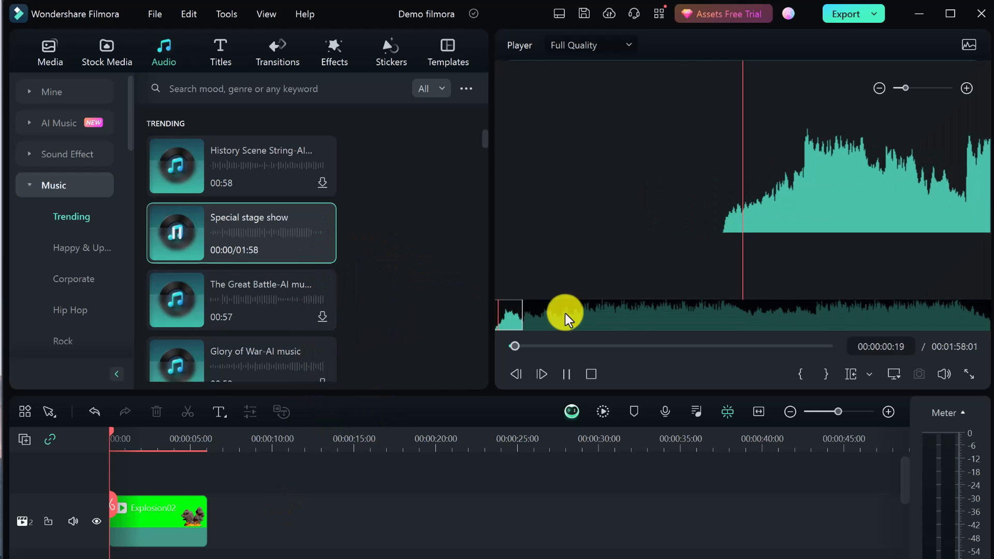
{"action": "left_click_drag", "start_coordinate": [278, 308], "coordinate": [188, 524]}
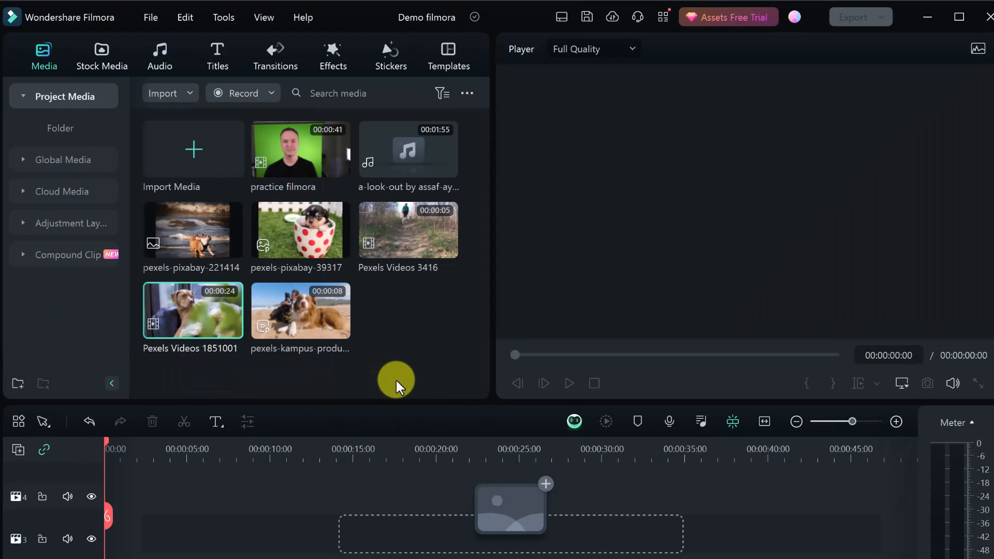
Place the Pexels Videos 1851001 clip at the start of video track 3
{"action": "left_click_drag", "start_coordinate": [214, 418], "coordinate": [211, 549]}
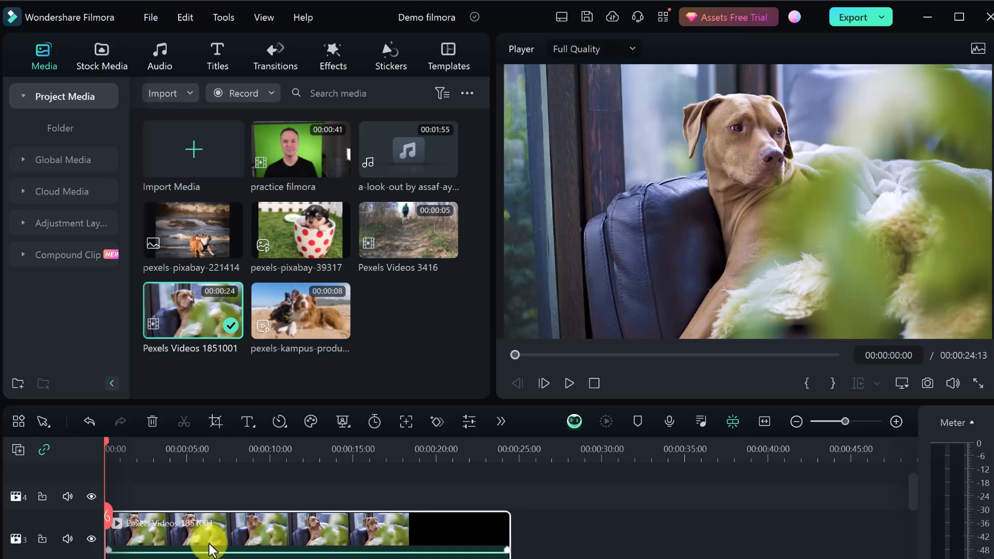
{"action": "left_click_drag", "start_coordinate": [89, 515], "coordinate": [64, 506]}
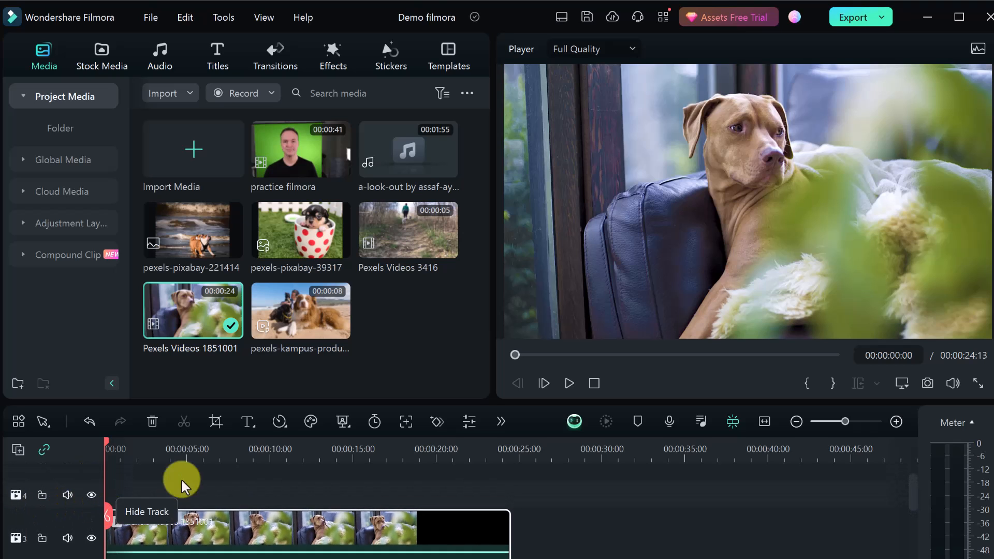
Browse the title templates and preview Neon Title 09
{"action": "left_click", "coordinate": [226, 54]}
{"action": "scroll", "coordinate": [287, 310], "scroll_direction": "down", "scroll_amount": 3}
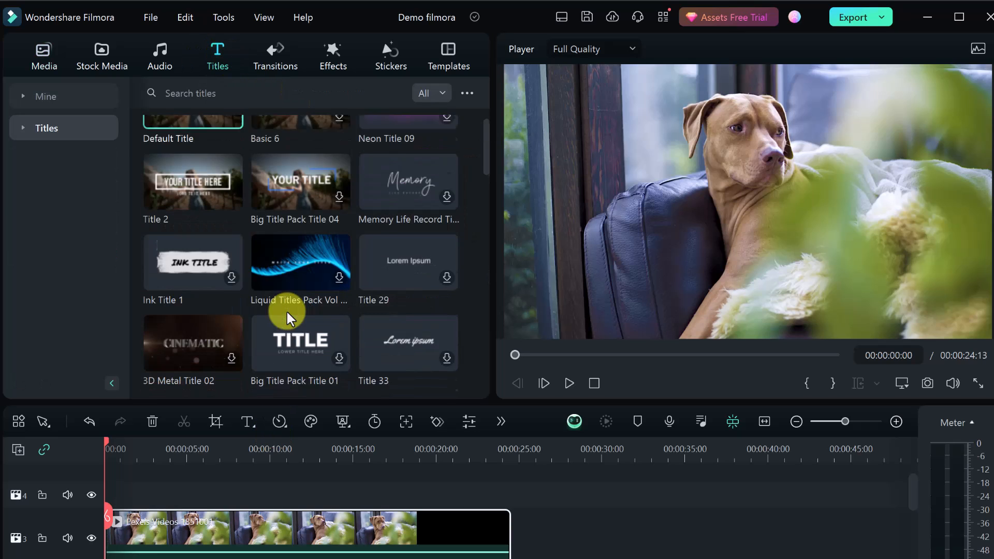
{"action": "scroll", "coordinate": [287, 310], "scroll_direction": "down", "scroll_amount": 1}
{"action": "scroll", "coordinate": [323, 290], "scroll_direction": "up", "scroll_amount": 5}
{"action": "left_click", "coordinate": [381, 301]}
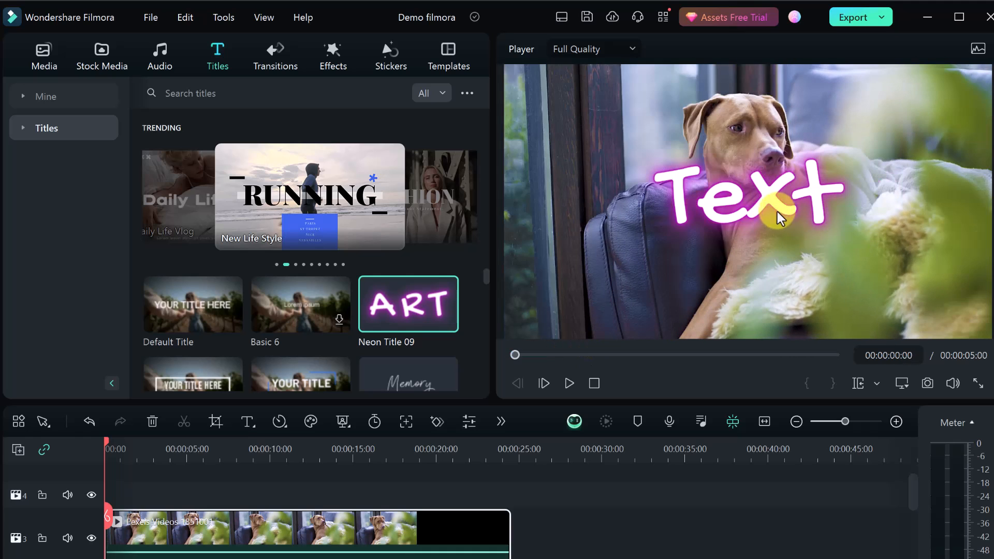
Preview the Default Title, place it on video track 4 above the dog clip, and play the timeline to 00:00:03:19
{"action": "left_click", "coordinate": [189, 315]}
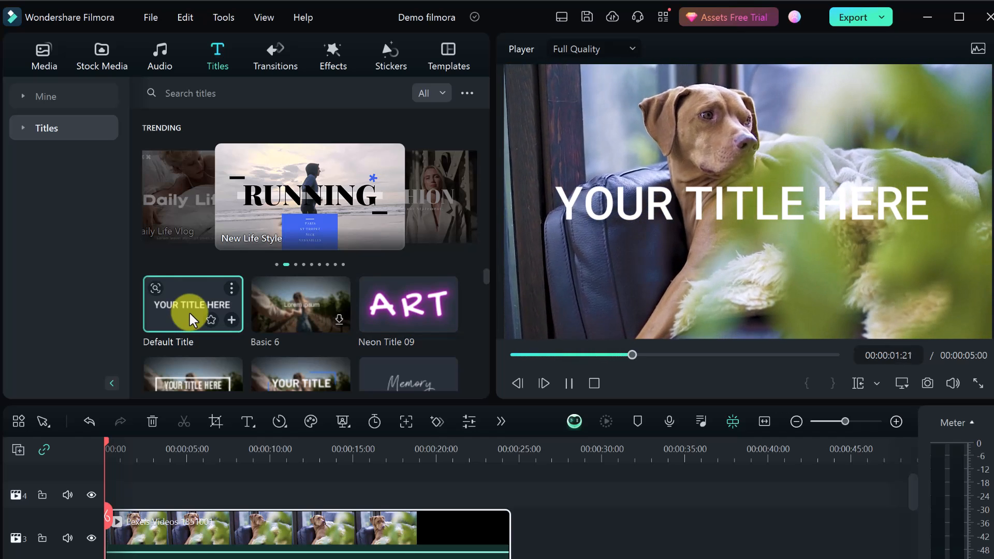
{"action": "left_click_drag", "start_coordinate": [186, 307], "coordinate": [146, 496]}
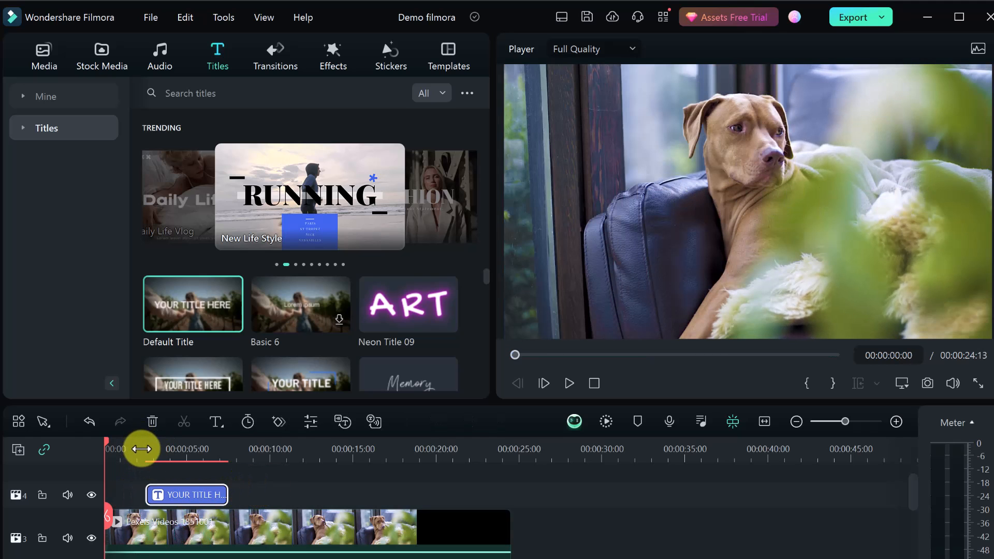
{"action": "key", "text": "space"}
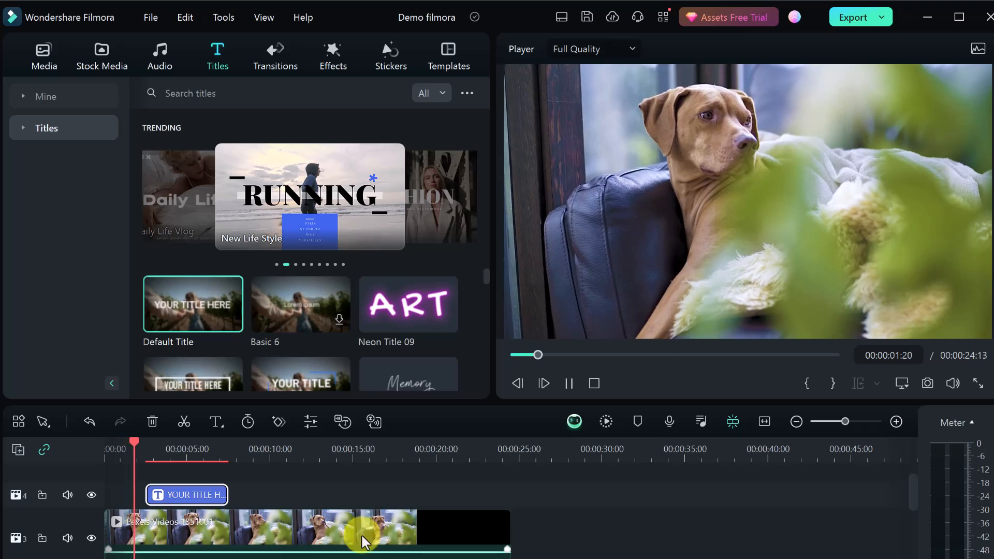
{"action": "key", "text": "space"}
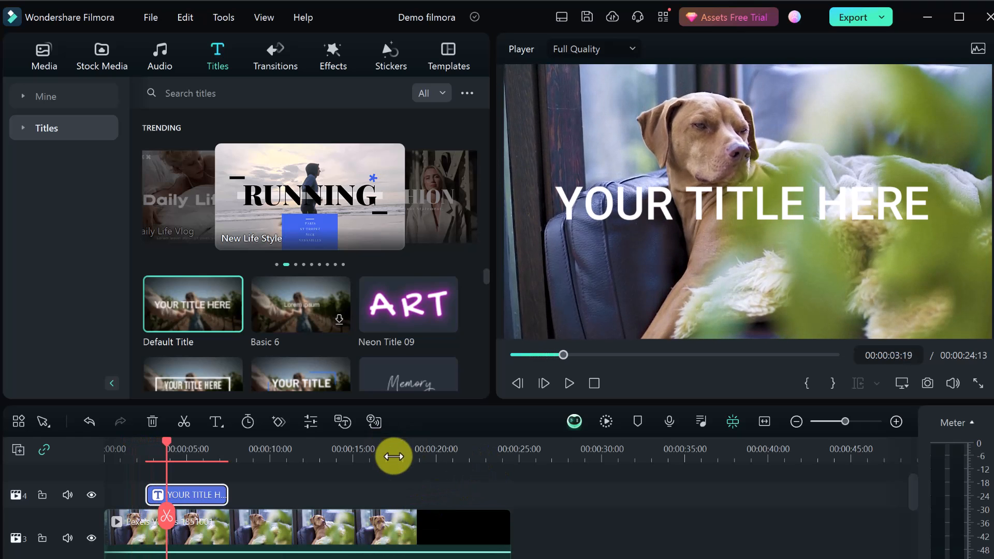
Replace the title's placeholder text with "A Dogs Life"
{"action": "double_click", "coordinate": [193, 495]}
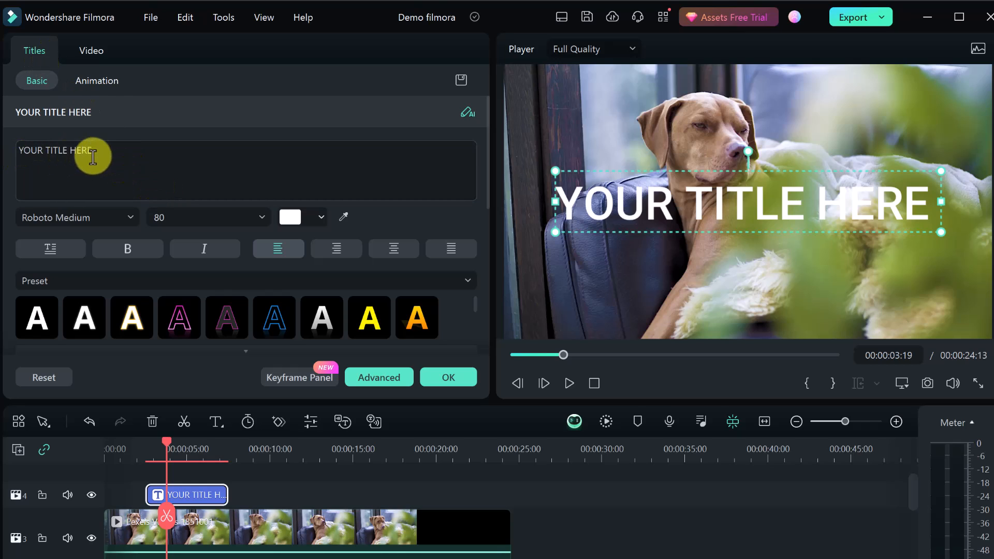
{"action": "double_click", "coordinate": [621, 206]}
{"action": "left_click", "coordinate": [616, 206]}
{"action": "left_click_drag", "start_coordinate": [566, 214], "coordinate": [927, 205]}
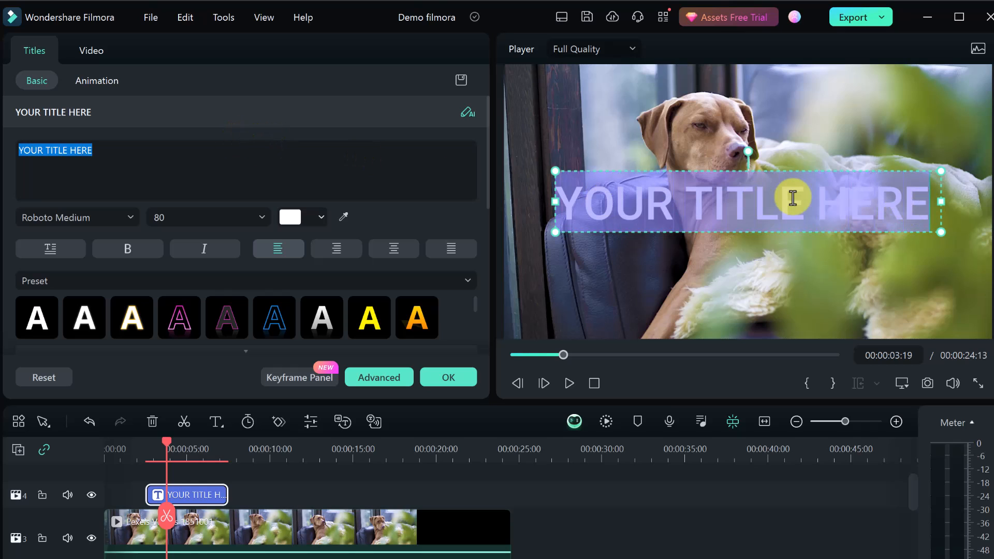
{"action": "type", "text": "A Dogs"}
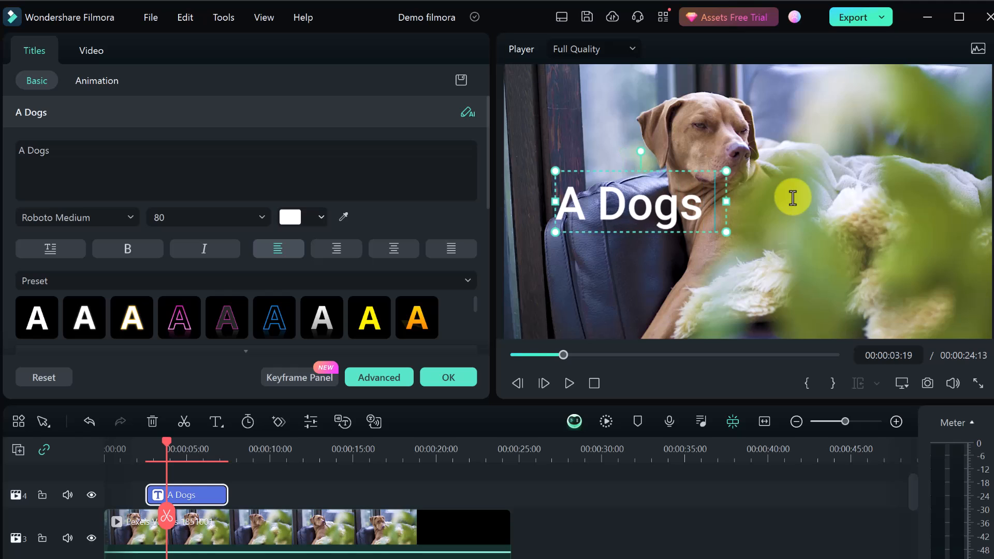
{"action": "type", "text": " Life"}
{"action": "left_click", "coordinate": [164, 162]}
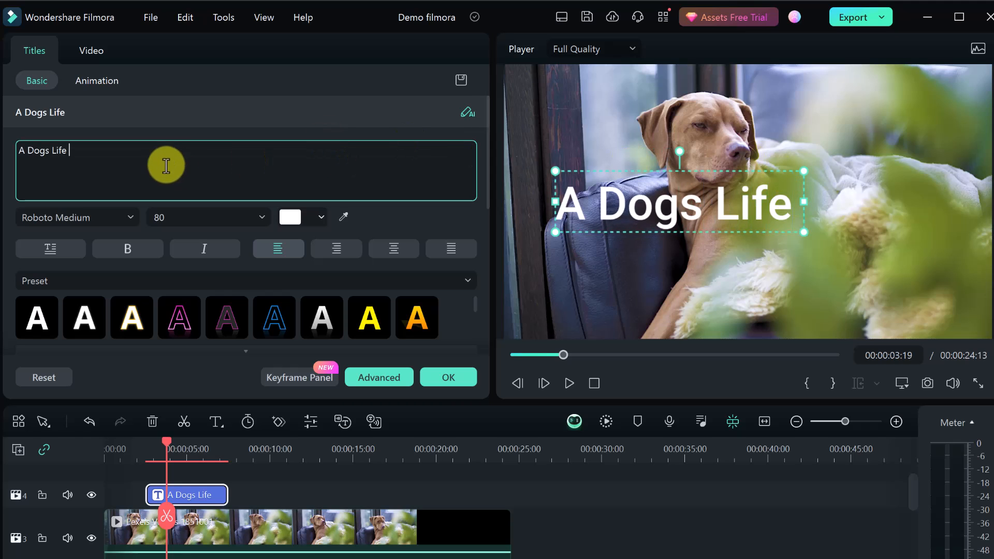
Move the title to the lower part of the video frame and change its font to Roboto Slab Black
{"action": "left_click_drag", "start_coordinate": [609, 213], "coordinate": [589, 306]}
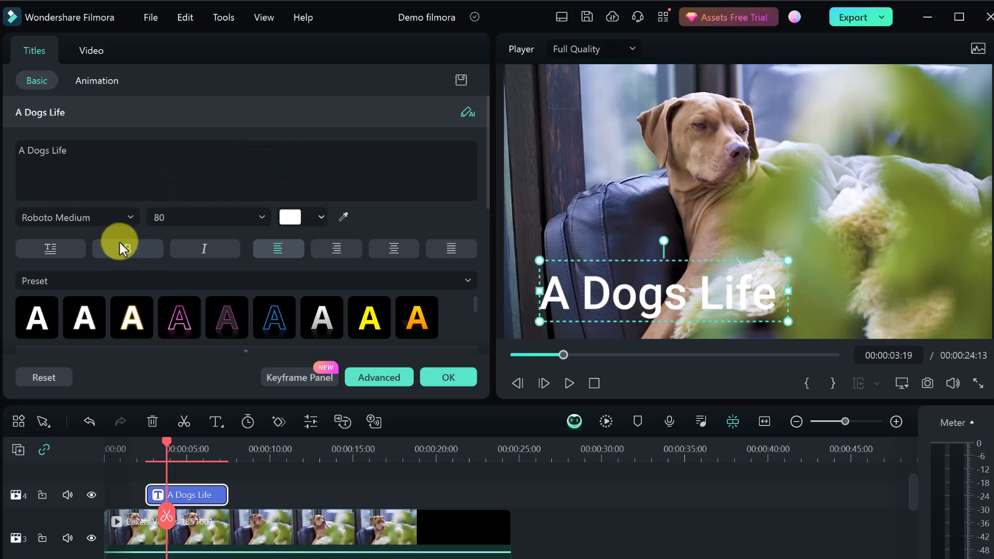
{"action": "left_click", "coordinate": [126, 219]}
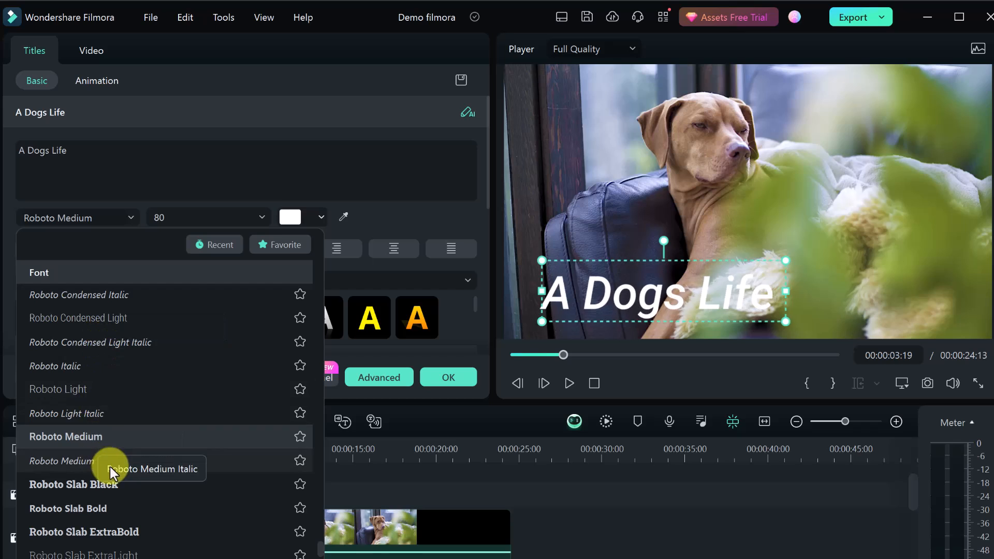
{"action": "left_click", "coordinate": [123, 484]}
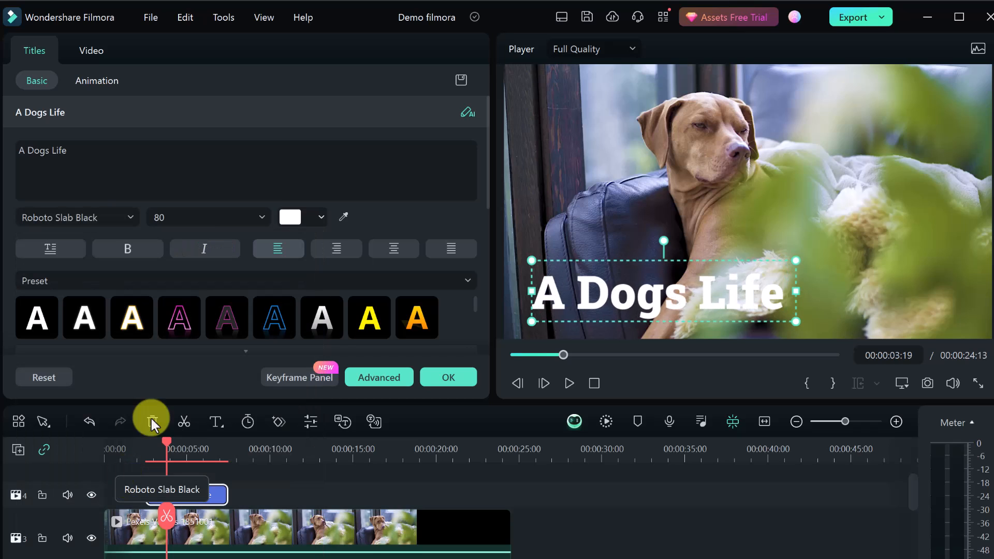
Resize the title to a font size of about 83 and tilt it slightly clockwise
{"action": "left_click", "coordinate": [261, 219]}
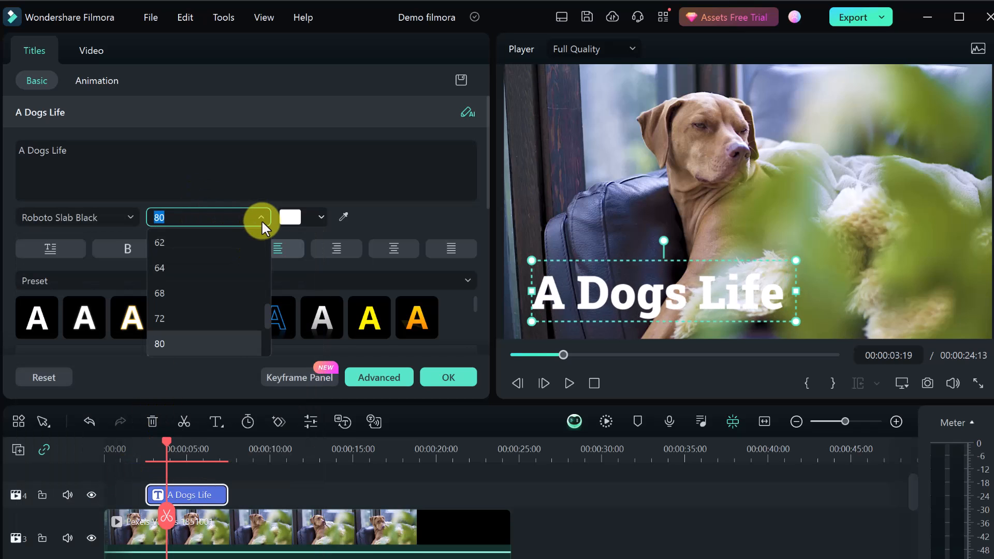
{"action": "left_click", "coordinate": [222, 294]}
{"action": "left_click_drag", "start_coordinate": [776, 265], "coordinate": [827, 253]}
{"action": "mouse_move", "coordinate": [690, 232]}
{"action": "left_mouse_down"}
{"action": "mouse_move", "coordinate": [704, 230]}
{"action": "mouse_move", "coordinate": [696, 233]}
{"action": "left_mouse_up"}
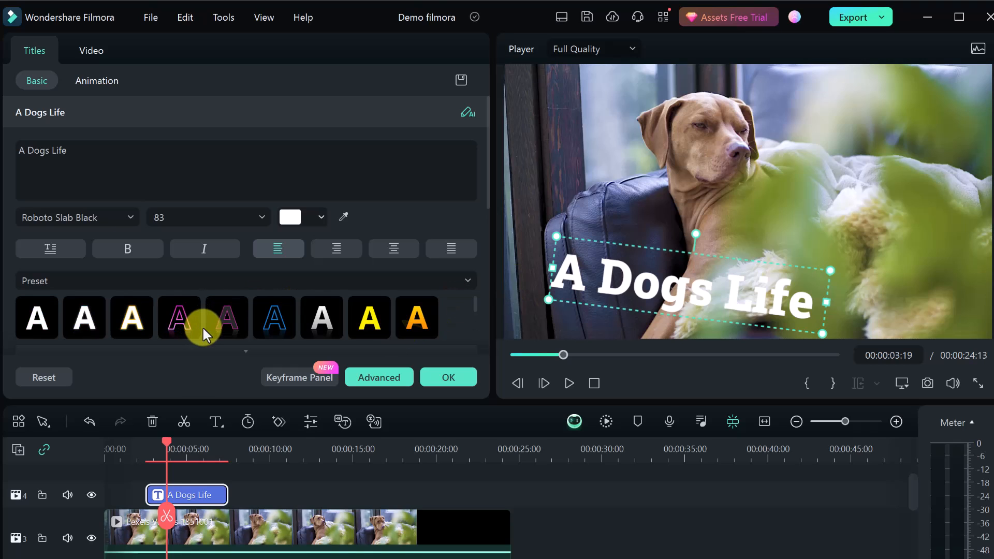
Apply the yellow text preset with an orange outline to the title, and close the title's properties
{"action": "left_click_drag", "start_coordinate": [474, 306], "coordinate": [476, 323]}
{"action": "left_click", "coordinate": [262, 326]}
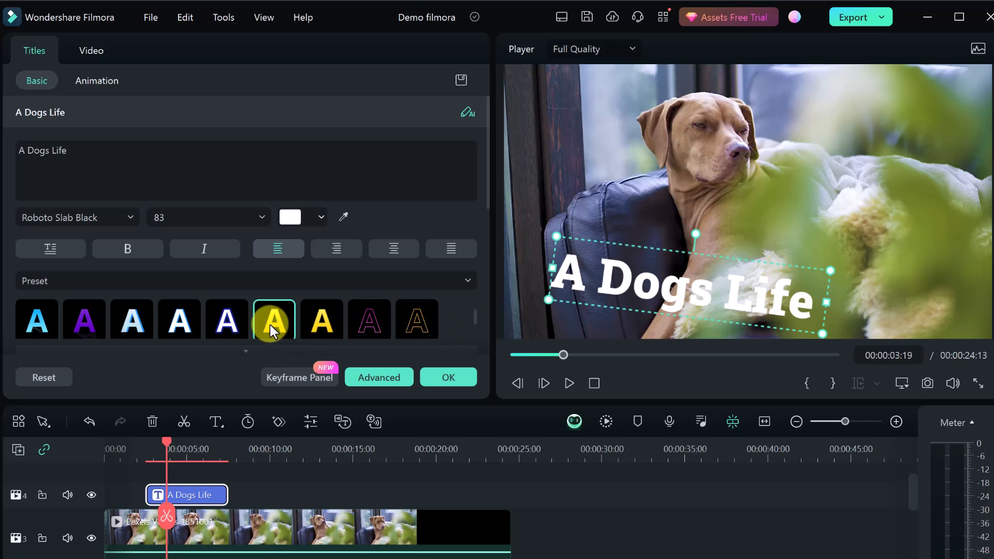
{"action": "scroll", "coordinate": [278, 321], "scroll_direction": "up", "scroll_amount": 2}
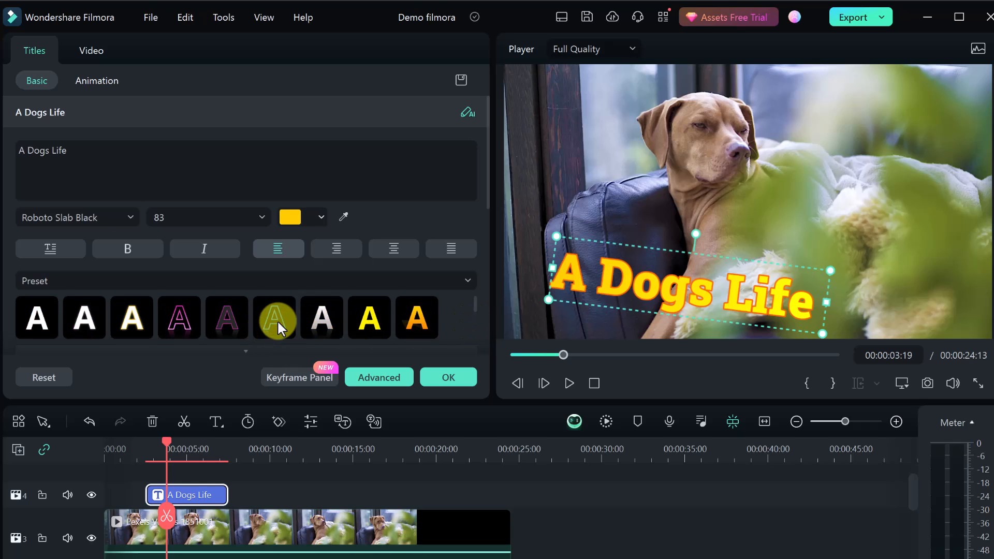
{"action": "left_click", "coordinate": [465, 281]}
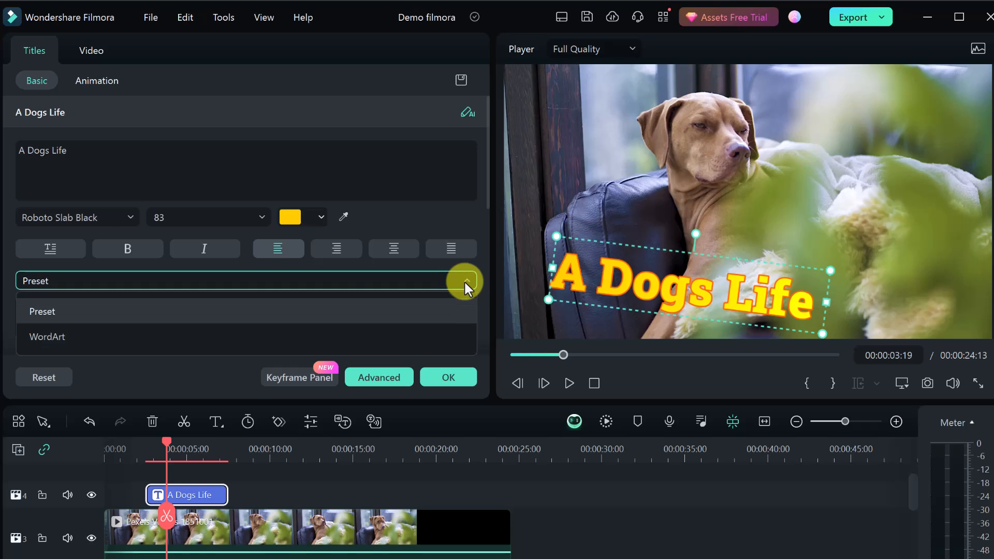
{"action": "left_click", "coordinate": [464, 280]}
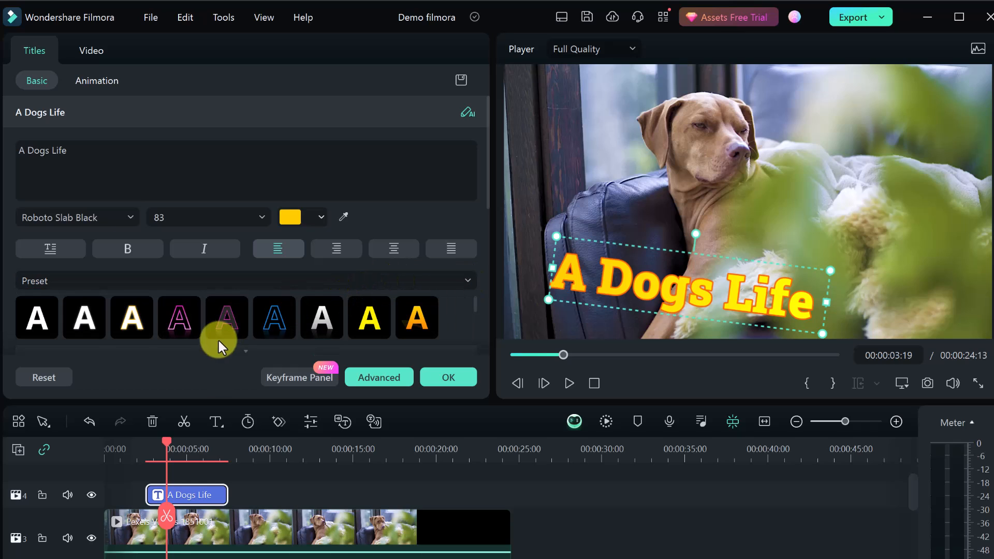
{"action": "left_click", "coordinate": [287, 489]}
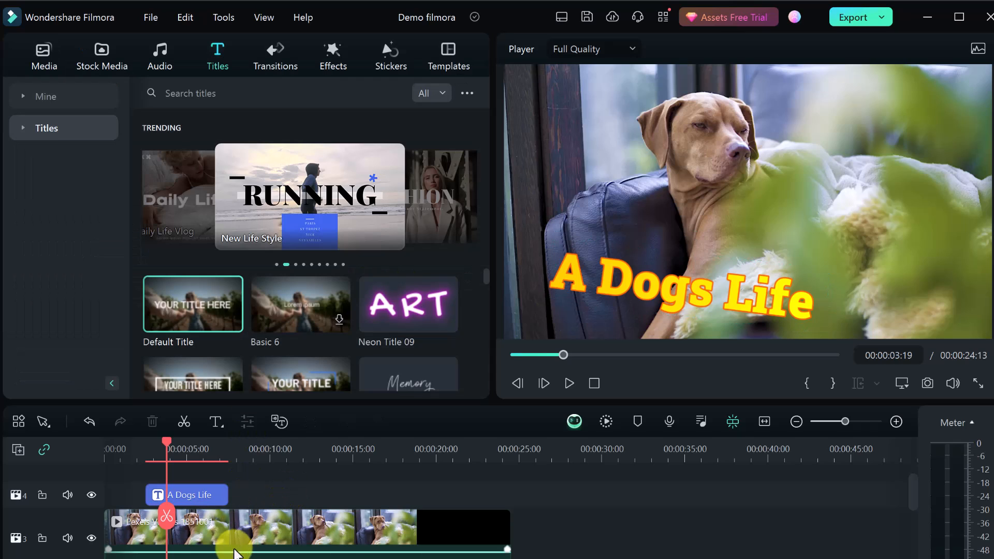
Move the title to the start of video track 4 and the dog clip on track 3 to directly after it
{"action": "left_click_drag", "start_coordinate": [224, 536], "coordinate": [340, 539]}
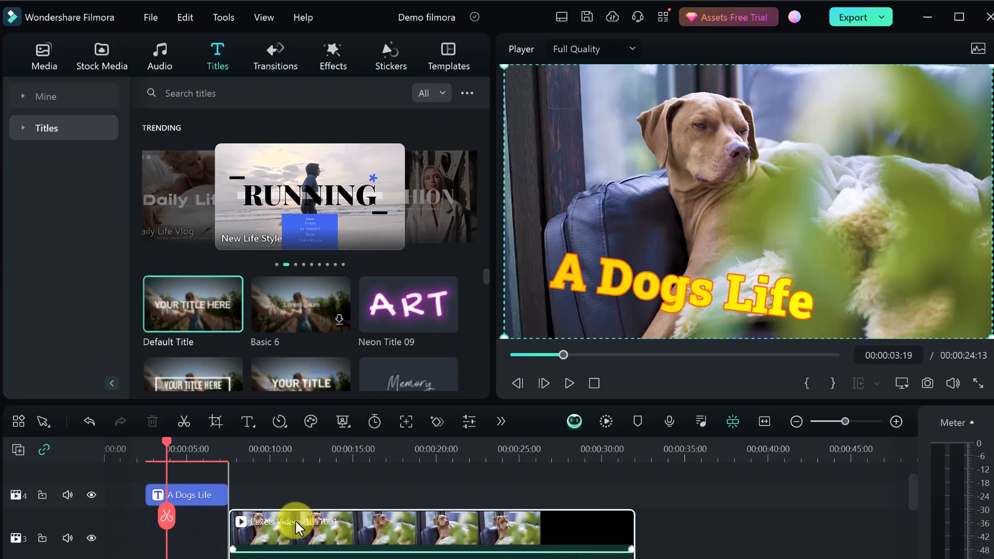
{"action": "left_click_drag", "start_coordinate": [211, 497], "coordinate": [167, 500]}
{"action": "left_click_drag", "start_coordinate": [235, 535], "coordinate": [208, 539]}
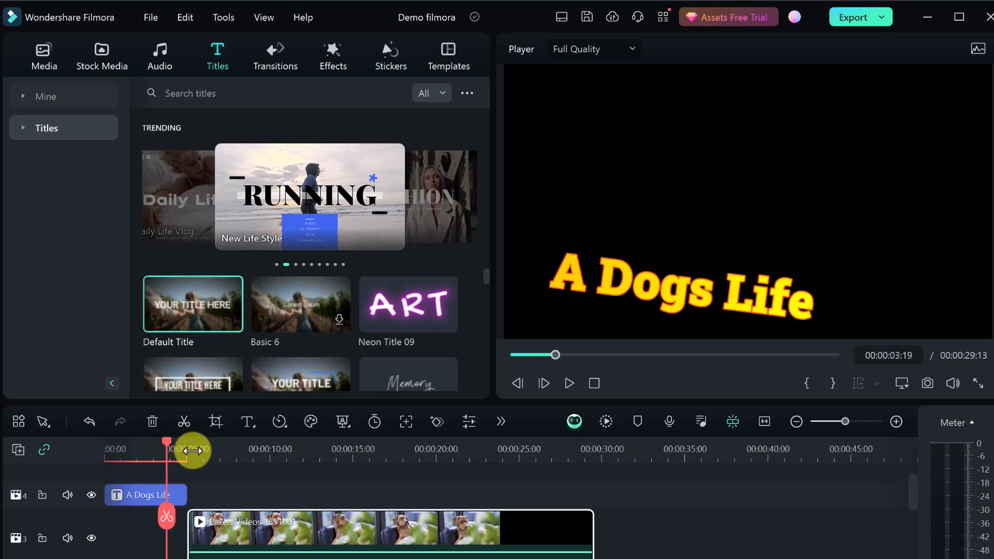
Move the title up to the middle of the black frame and play back the title sequence
{"action": "left_click", "coordinate": [671, 282]}
{"action": "left_click_drag", "start_coordinate": [670, 282], "coordinate": [705, 230]}
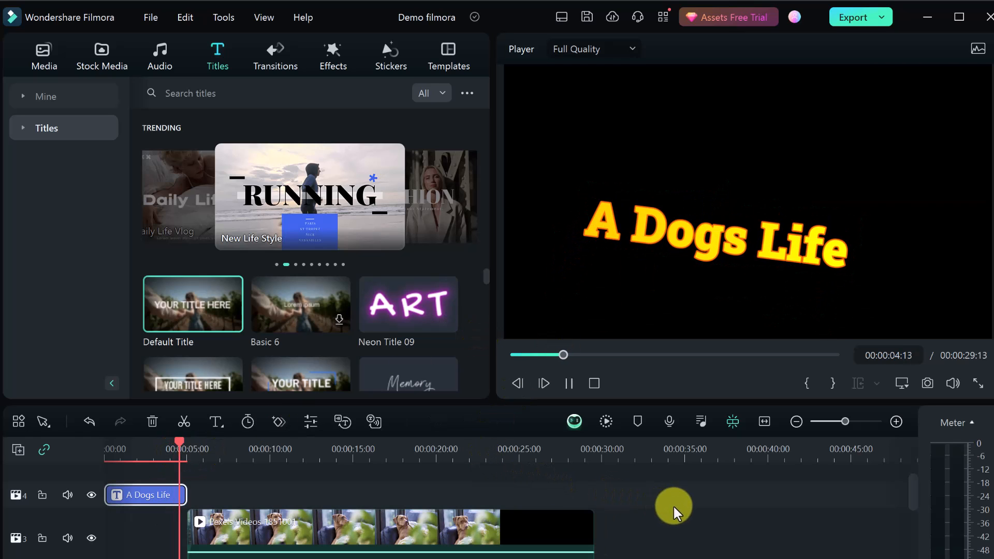
Move the A Dogs Life title to about 8 seconds over the dog clip, and add Neon Title 09 at about 20 seconds on track 4
{"action": "key", "text": "space"}
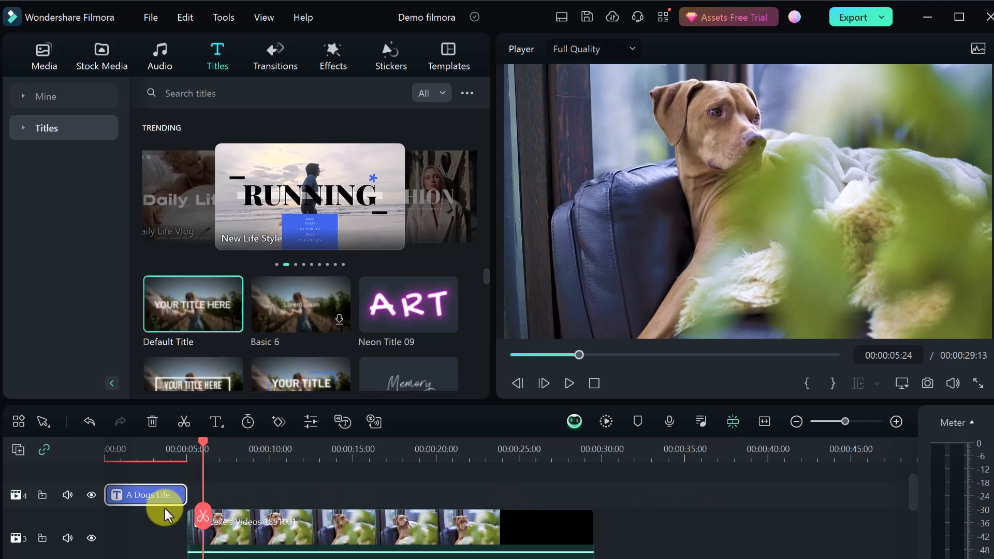
{"action": "left_click_drag", "start_coordinate": [131, 496], "coordinate": [296, 500]}
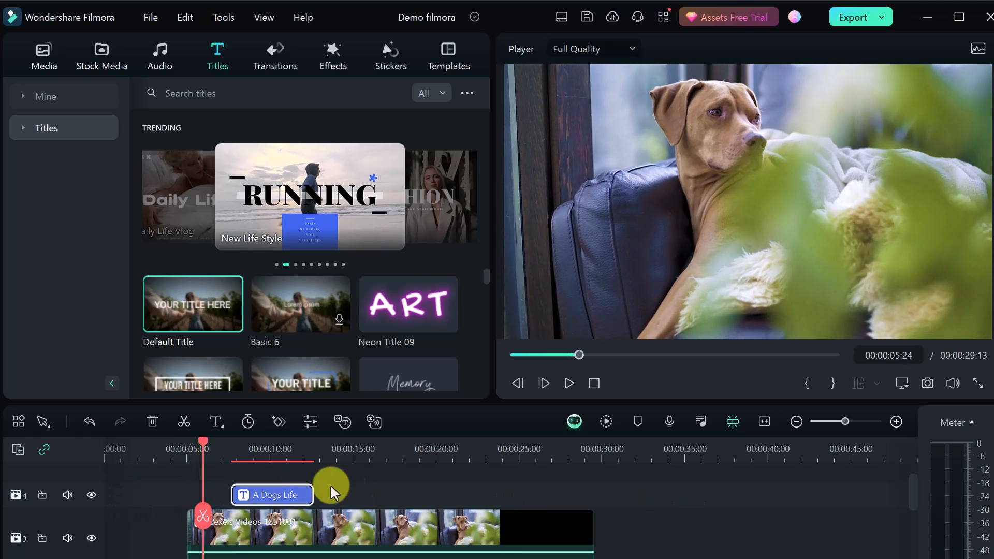
{"action": "left_click_drag", "start_coordinate": [404, 315], "coordinate": [444, 494]}
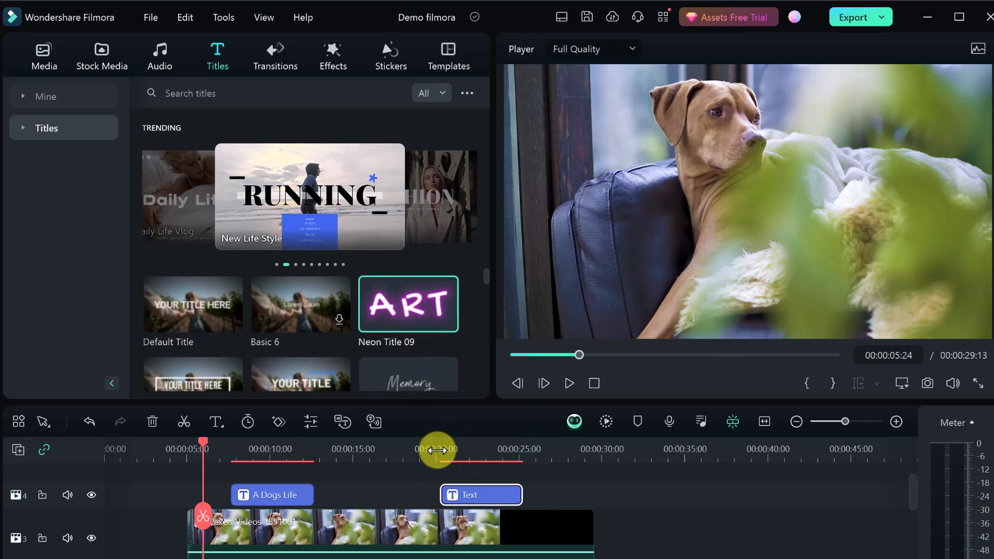
{"action": "left_click", "coordinate": [436, 450]}
{"action": "key", "text": "space"}
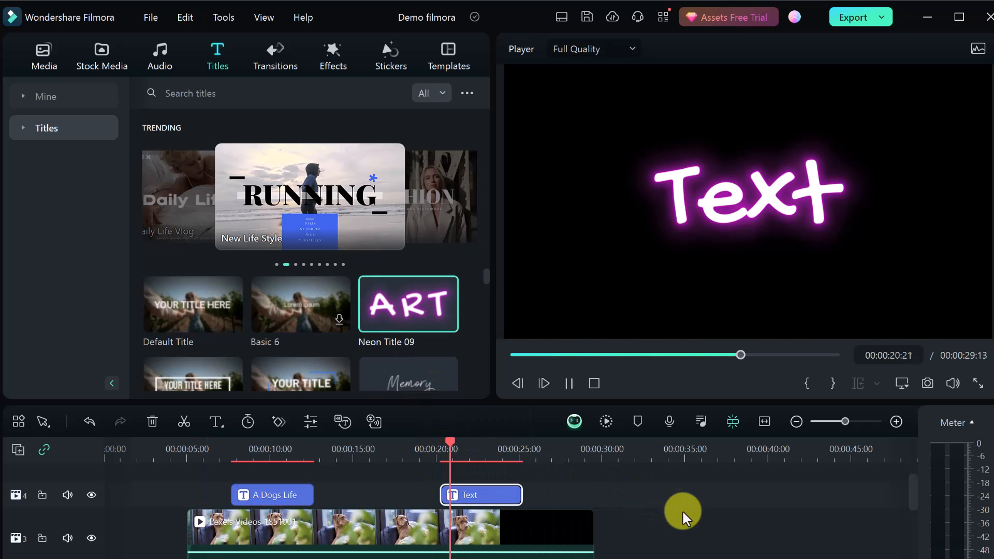
Change the neon title's text to "Hello" and close its properties
{"action": "double_click", "coordinate": [486, 497]}
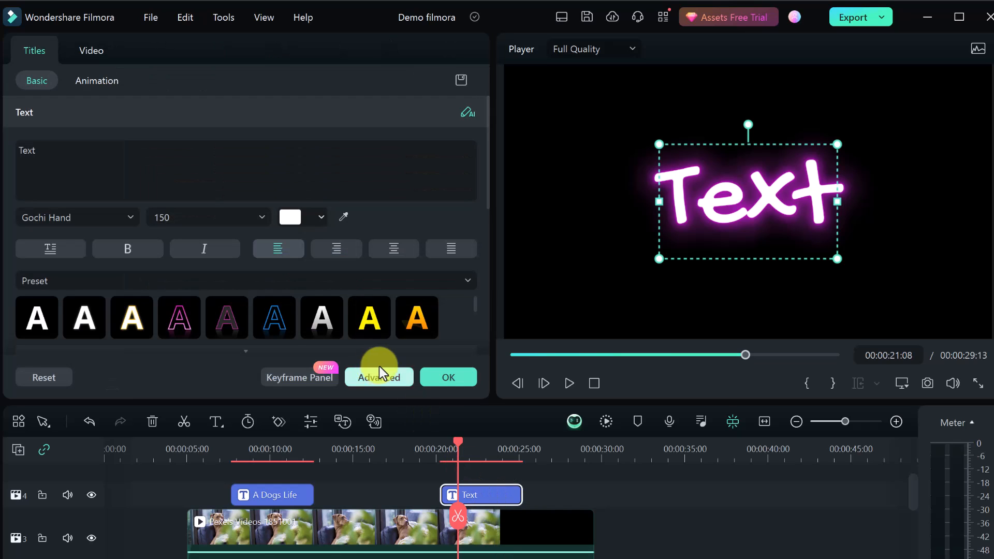
{"action": "left_click_drag", "start_coordinate": [45, 151], "coordinate": [2, 144]}
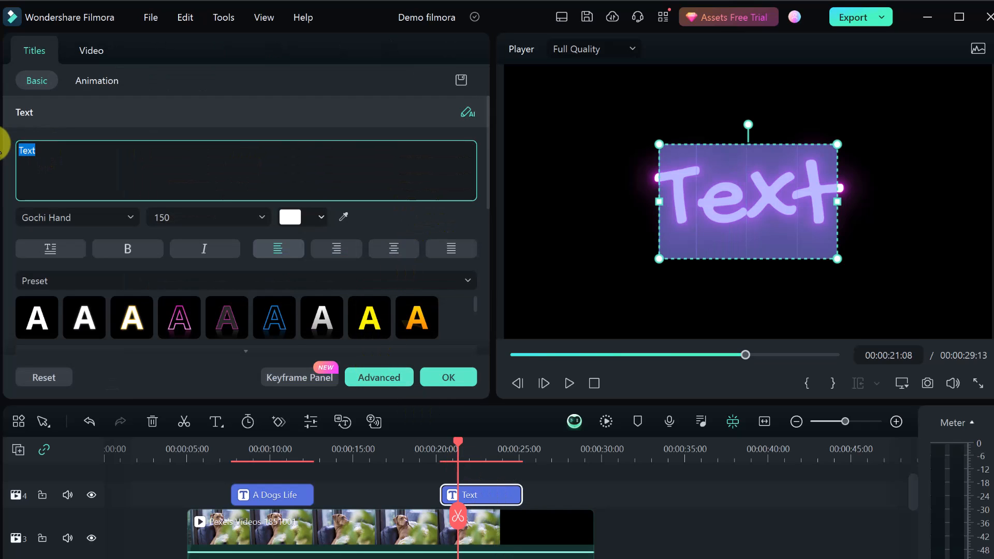
{"action": "type", "text": "Hello"}
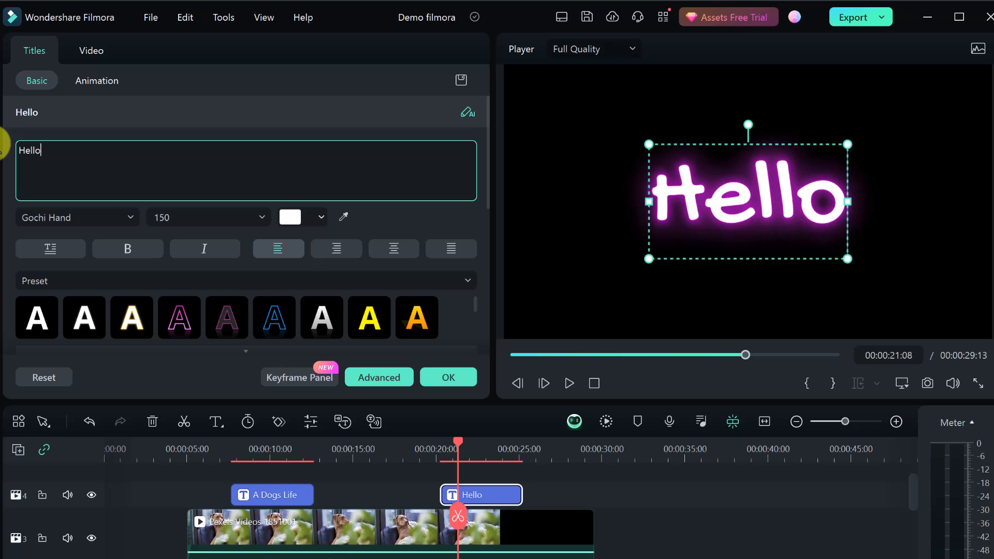
{"action": "left_click", "coordinate": [698, 503]}
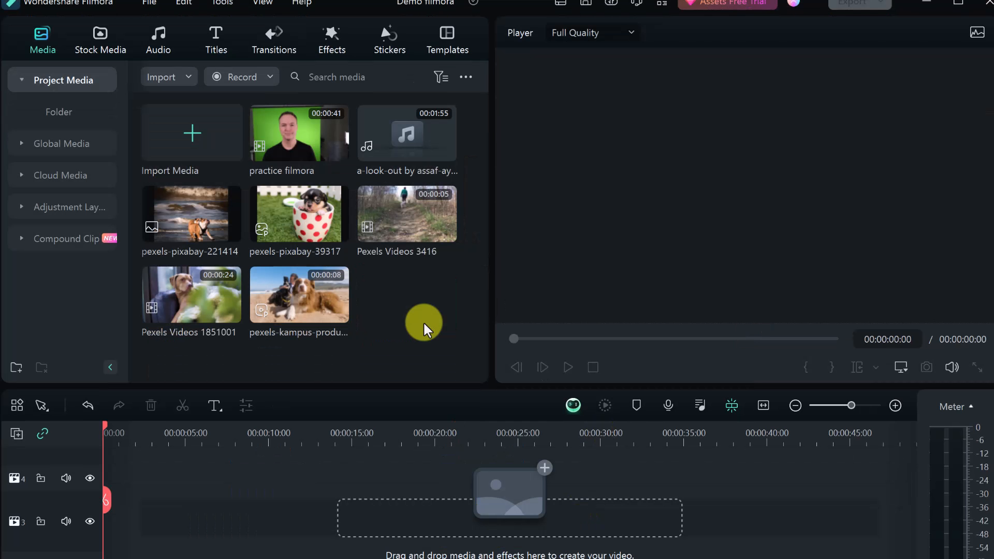
Line up Pexels Videos 1851001, the pexels-kampus clip and pexels-pixabay-39317 on track 3, trimming the first two to end at about 8 and 15 seconds
{"action": "left_click_drag", "start_coordinate": [194, 295], "coordinate": [98, 521]}
{"action": "left_click_drag", "start_coordinate": [506, 519], "coordinate": [237, 433]}
{"action": "left_click_drag", "start_coordinate": [285, 331], "coordinate": [317, 524]}
{"action": "left_click_drag", "start_coordinate": [378, 519], "coordinate": [353, 519]}
{"action": "left_click_drag", "start_coordinate": [307, 207], "coordinate": [363, 516]}
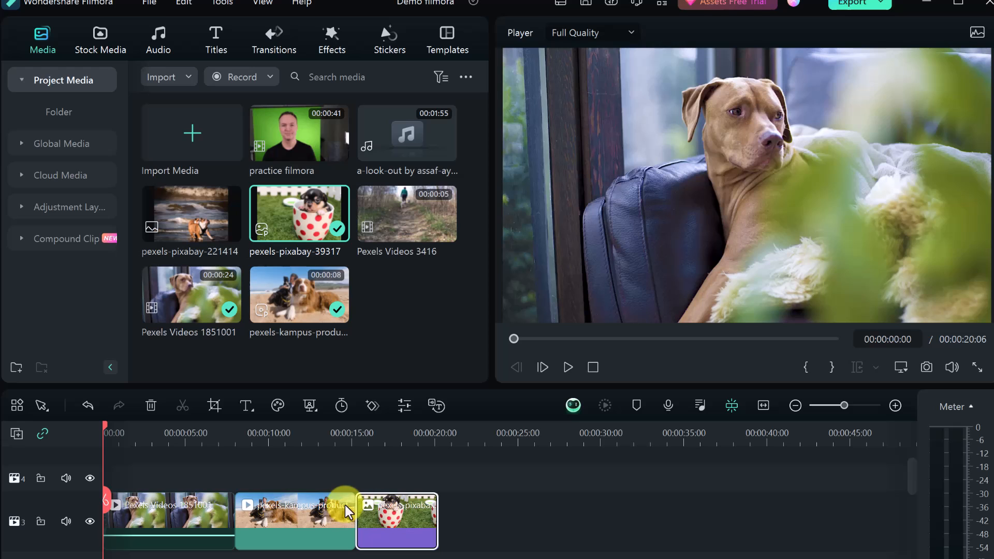
Play back the hard cut between the first two clips from 7 seconds
{"action": "left_click", "coordinate": [219, 434]}
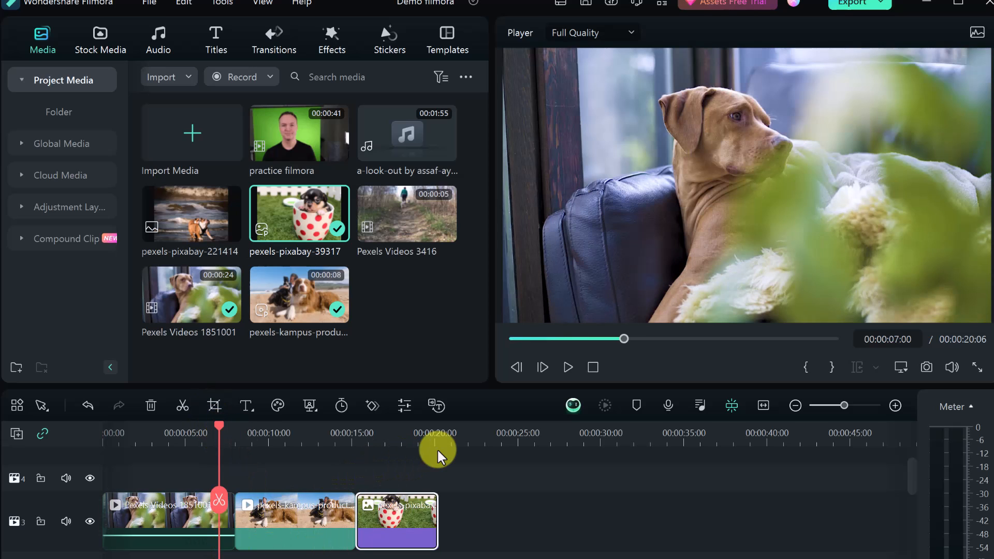
{"action": "key", "text": "space"}
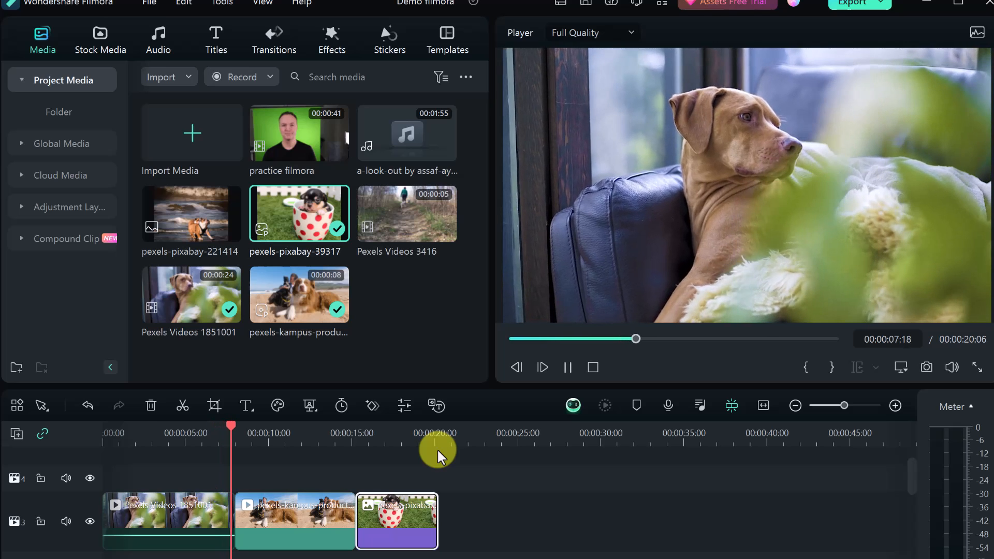
{"action": "key", "text": "space"}
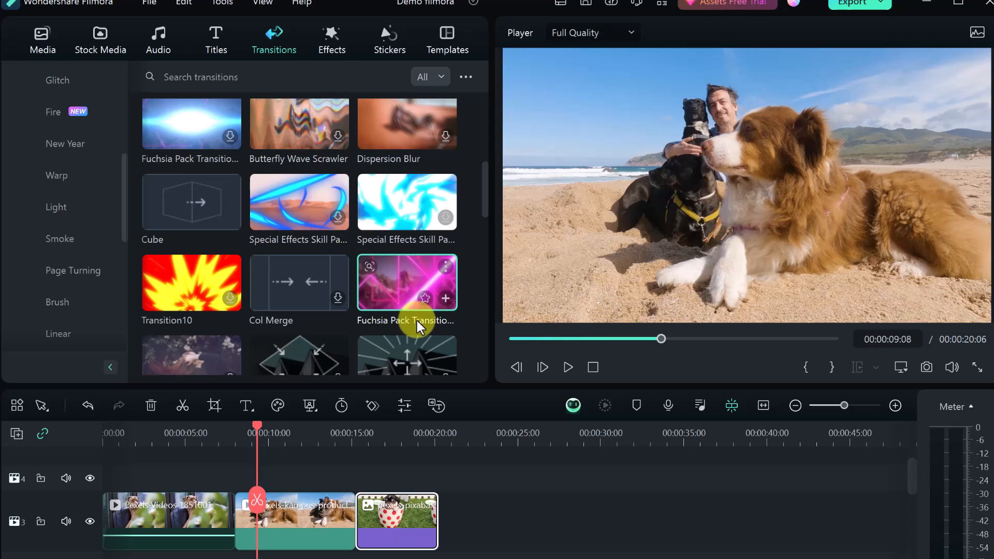
Add the Dissolve transition between the window dog clip and the beach dogs clip
{"action": "scroll", "coordinate": [319, 289], "scroll_direction": "up", "scroll_amount": 5}
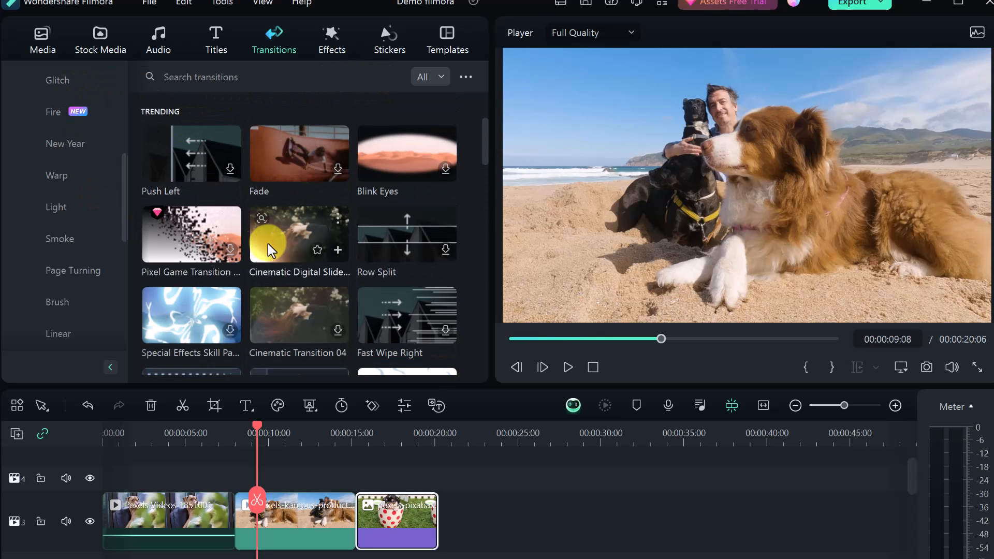
{"action": "scroll", "coordinate": [290, 245], "scroll_direction": "down", "scroll_amount": 5}
{"action": "scroll", "coordinate": [300, 246], "scroll_direction": "up", "scroll_amount": 2}
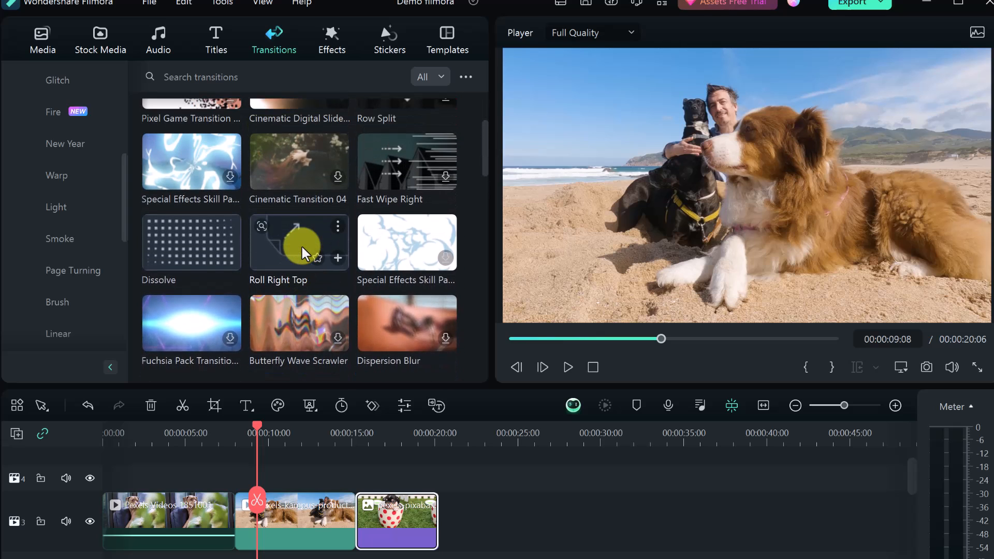
{"action": "scroll", "coordinate": [303, 247], "scroll_direction": "up", "scroll_amount": 1}
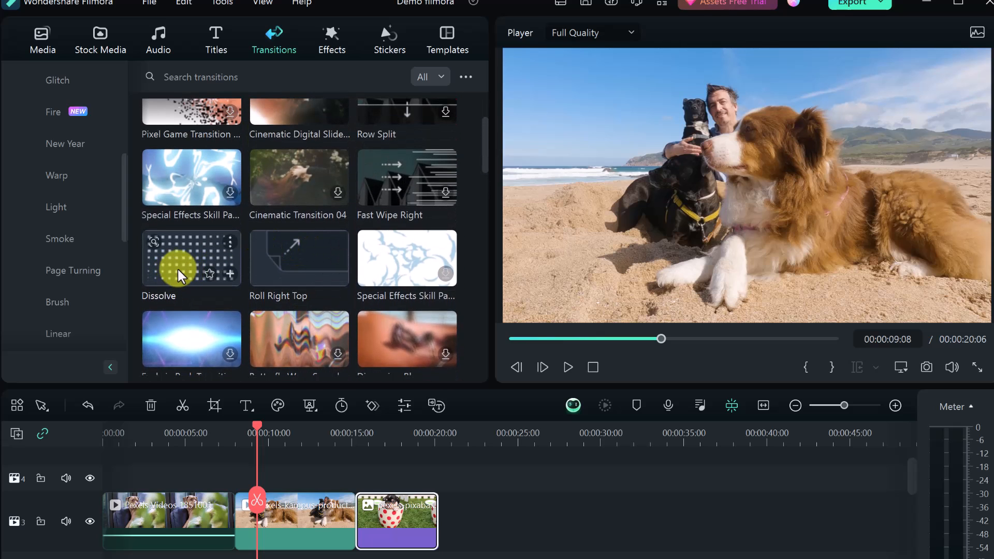
{"action": "left_click_drag", "start_coordinate": [177, 267], "coordinate": [256, 482]}
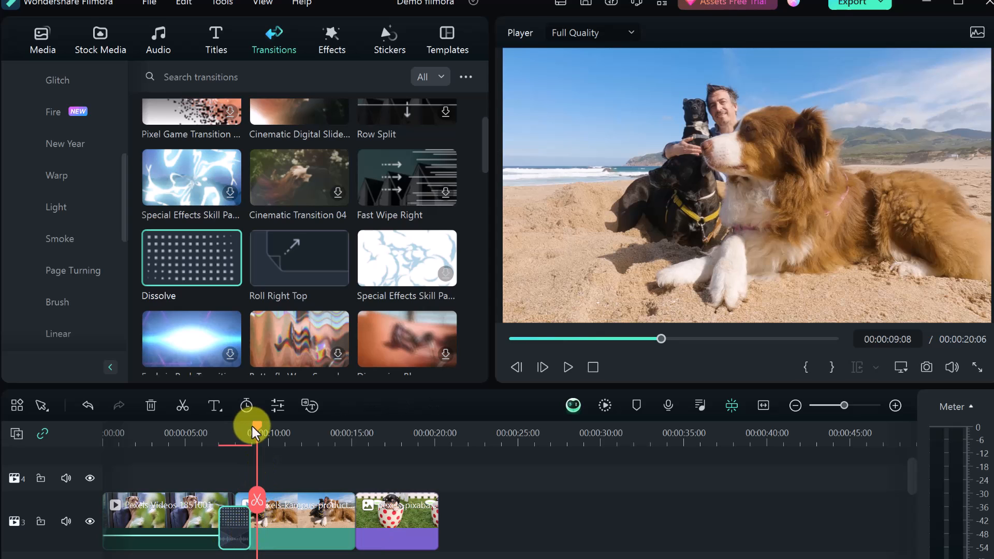
Play back the dissolve and review its duration and transition mode settings
{"action": "left_click_drag", "start_coordinate": [253, 430], "coordinate": [211, 433]}
{"action": "key", "text": "space"}
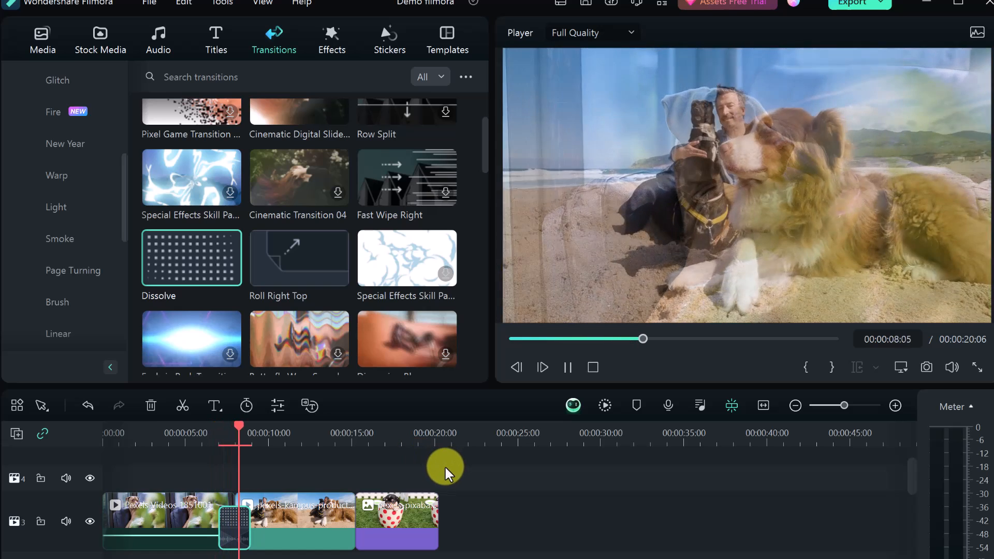
{"action": "key", "text": "space"}
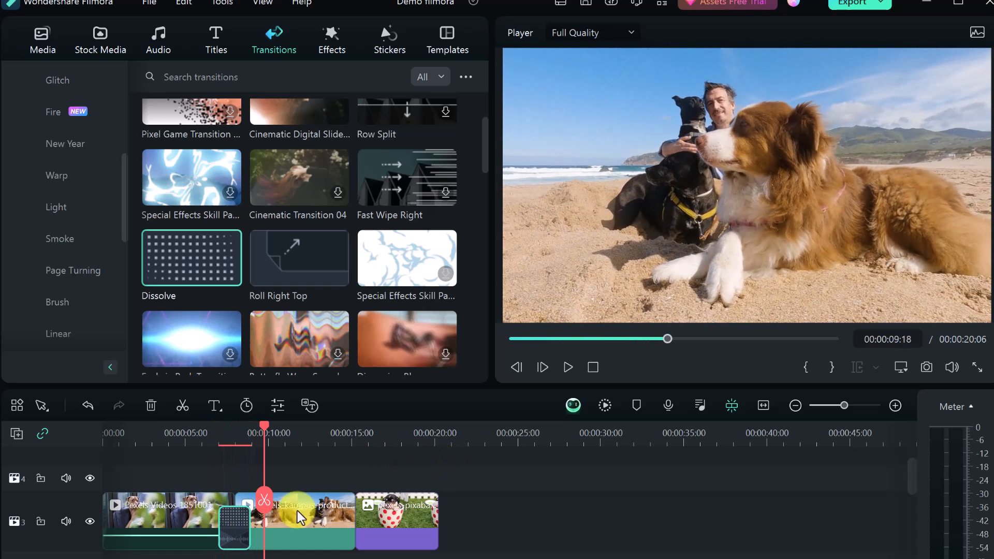
{"action": "double_click", "coordinate": [230, 525]}
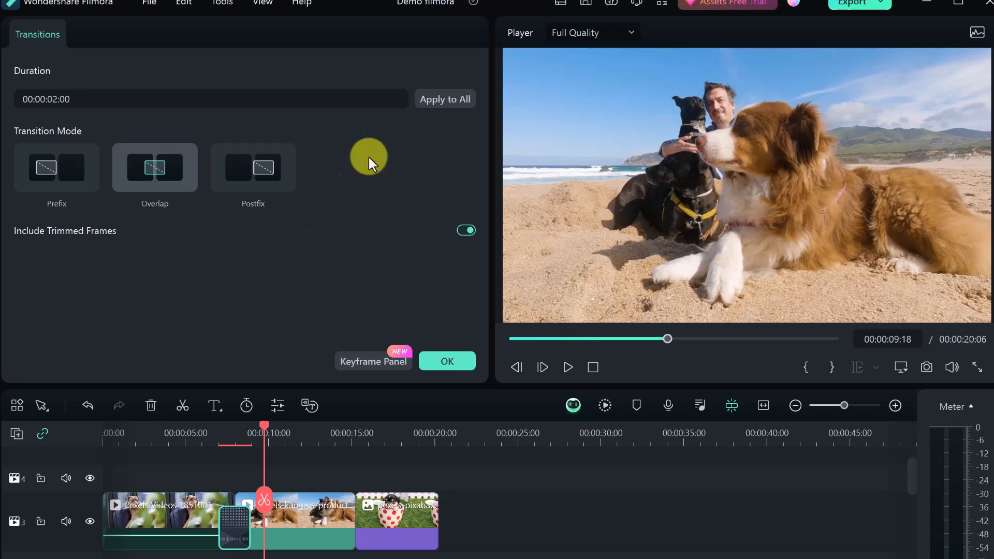
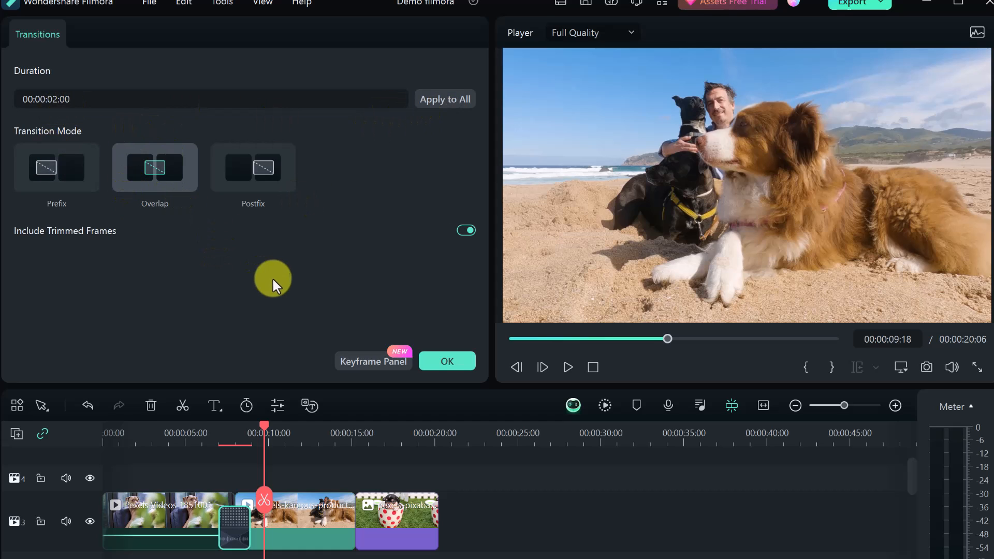
{"action": "left_click", "coordinate": [446, 358]}
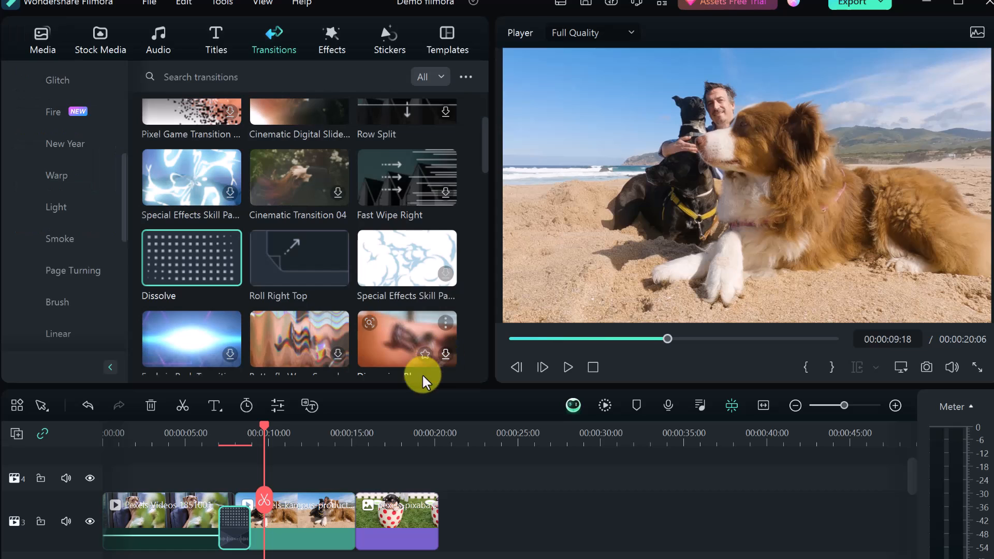
Add the Transition10 explosion transition between the beach dogs clip and the puppy photo
{"action": "scroll", "coordinate": [320, 243], "scroll_direction": "up", "scroll_amount": 2}
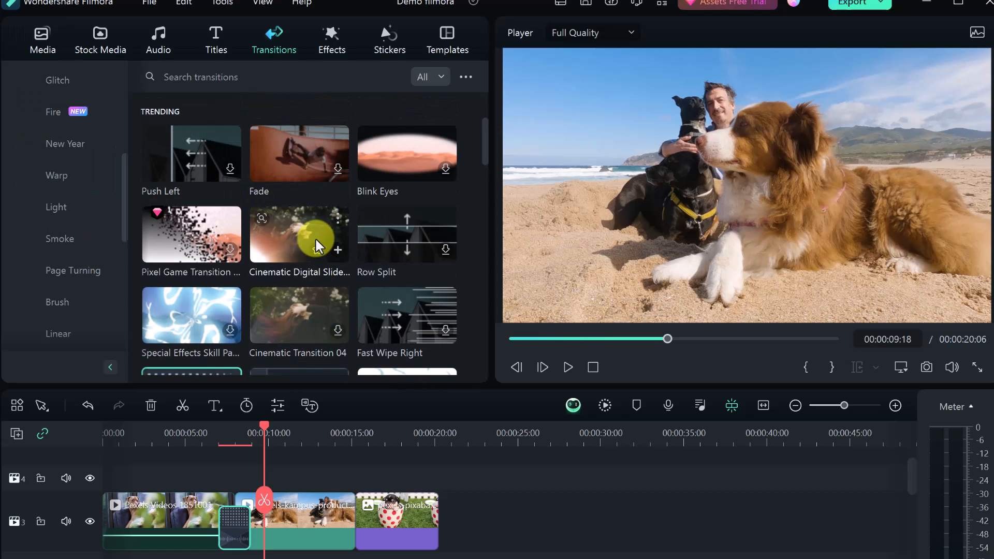
{"action": "scroll", "coordinate": [314, 236], "scroll_direction": "down", "scroll_amount": 5}
{"action": "scroll", "coordinate": [311, 239], "scroll_direction": "down", "scroll_amount": 1}
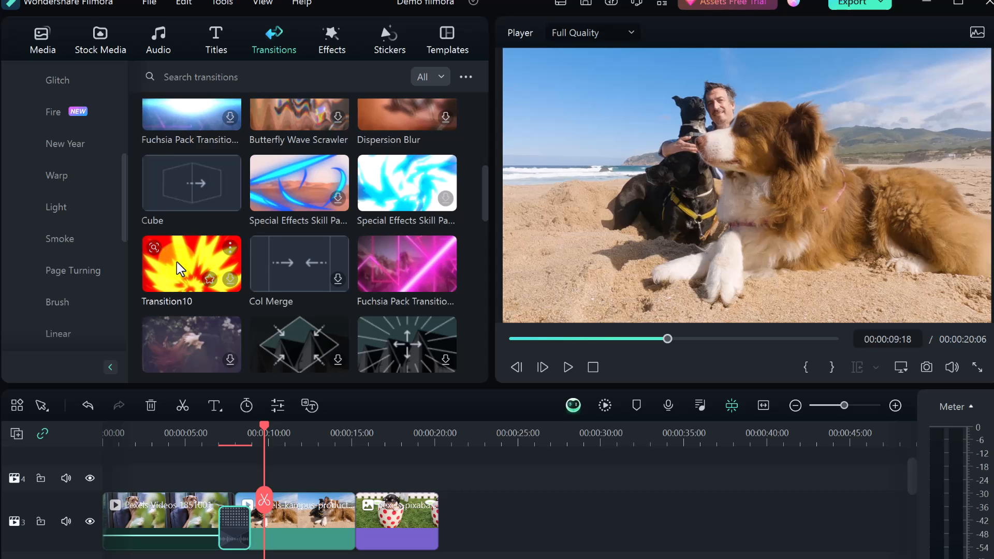
{"action": "left_click_drag", "start_coordinate": [177, 260], "coordinate": [363, 529]}
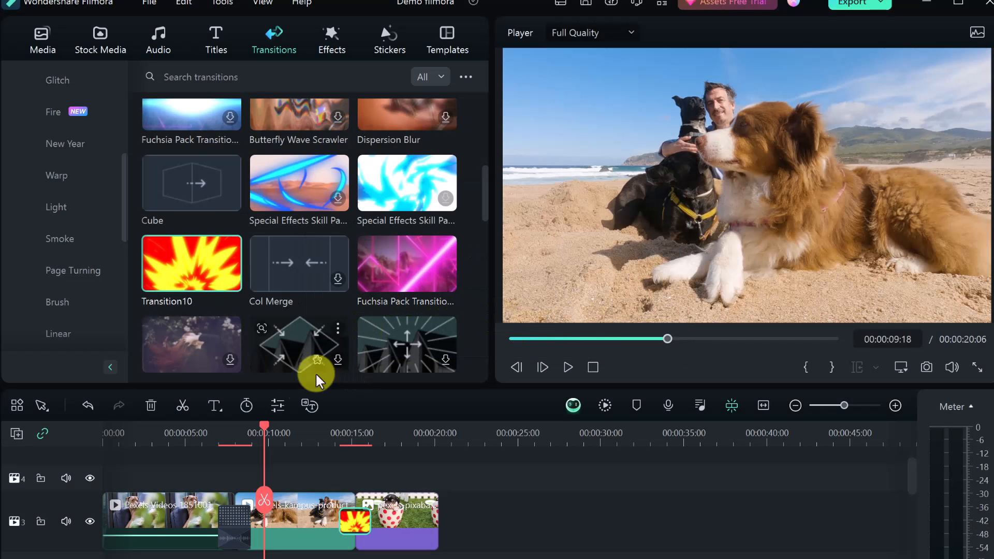
Play back the explosion transition before the puppy photo and open its settings
{"action": "left_click_drag", "start_coordinate": [260, 428], "coordinate": [331, 436]}
{"action": "key", "text": "space"}
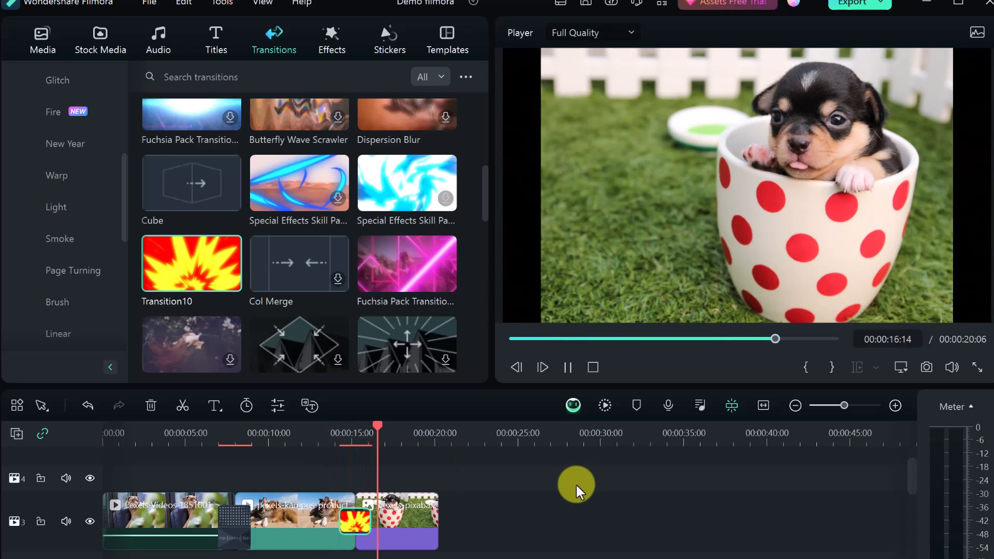
{"action": "key", "text": "space"}
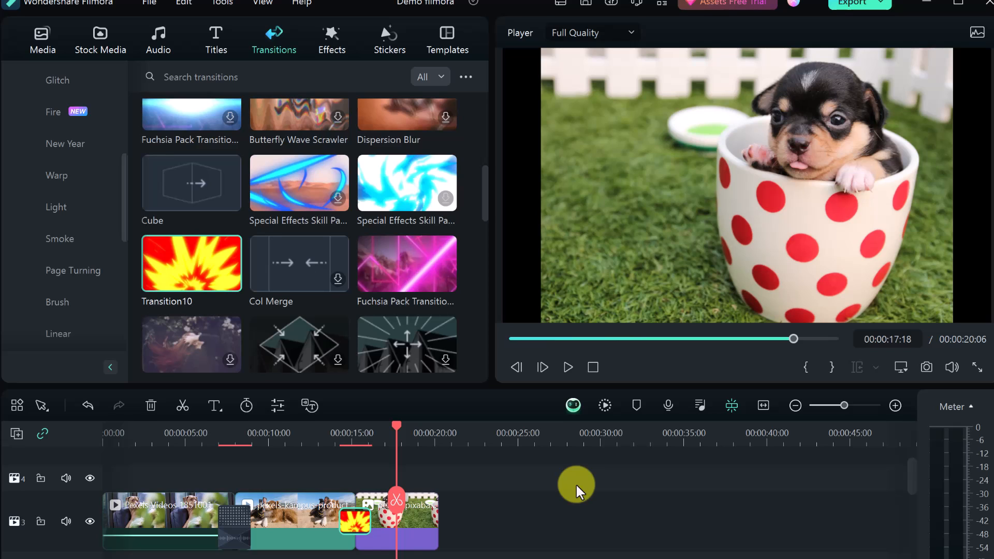
{"action": "double_click", "coordinate": [360, 523]}
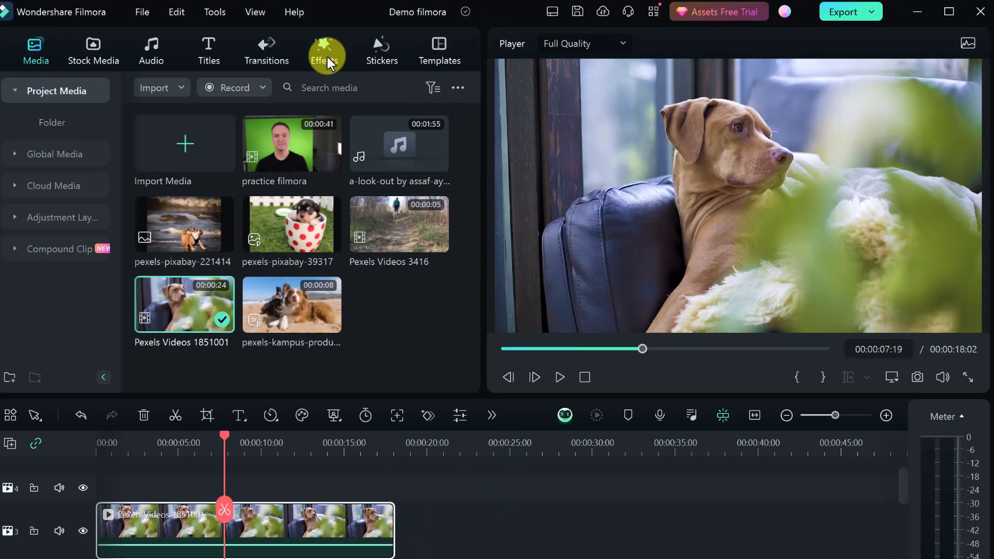
Try the Cinema 21:9 effect on the dog clip, preview it in playback and undo it
{"action": "left_click", "coordinate": [326, 57]}
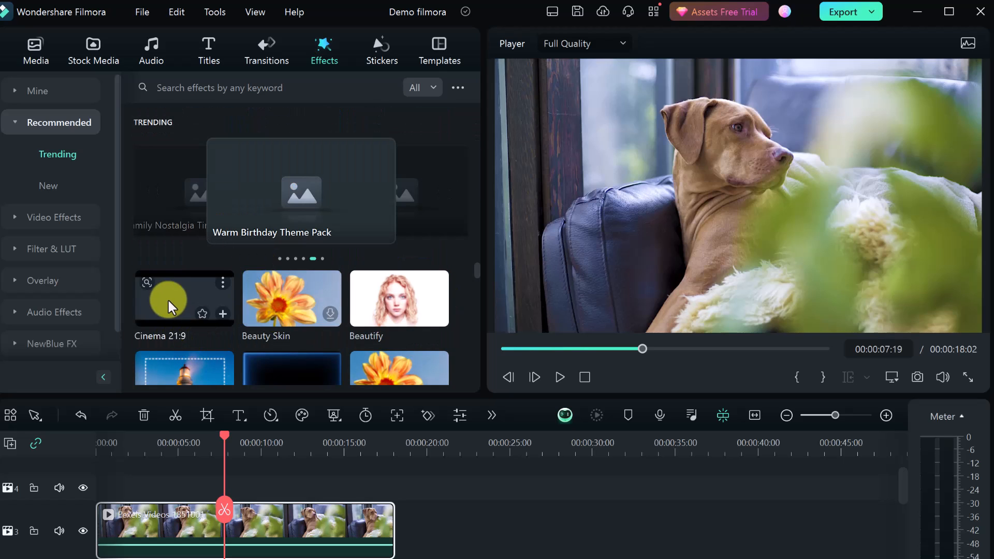
{"action": "left_click_drag", "start_coordinate": [168, 299], "coordinate": [183, 535]}
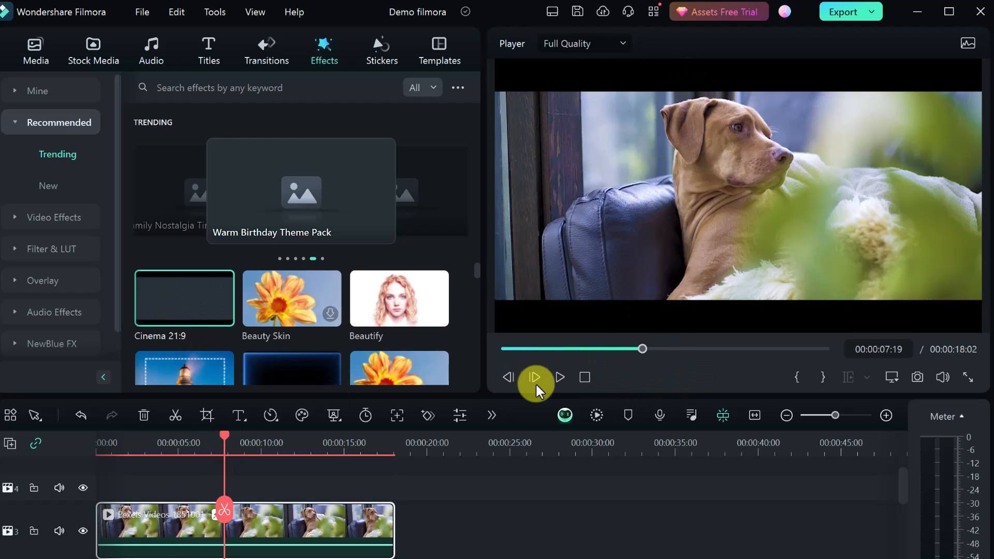
{"action": "left_click", "coordinate": [562, 378]}
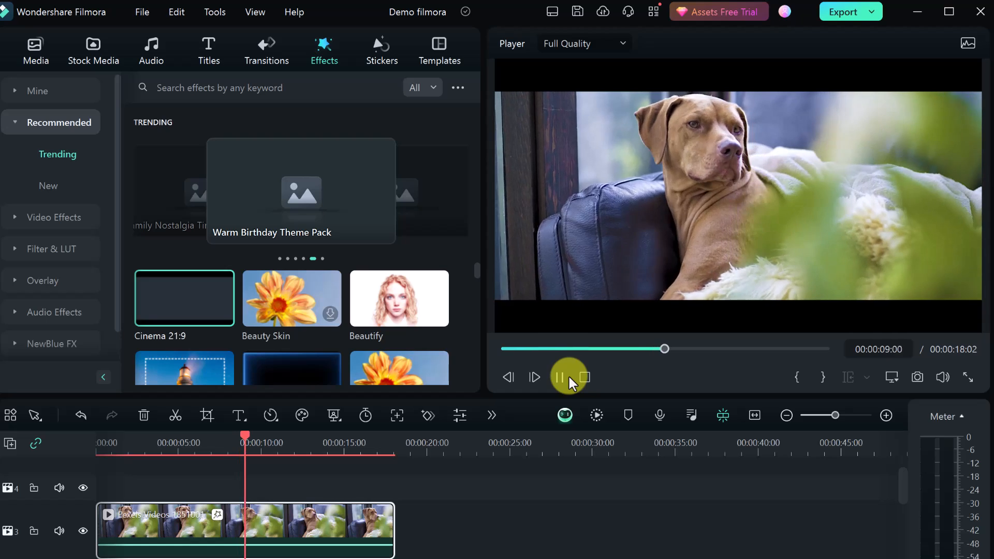
{"action": "left_click", "coordinate": [569, 377]}
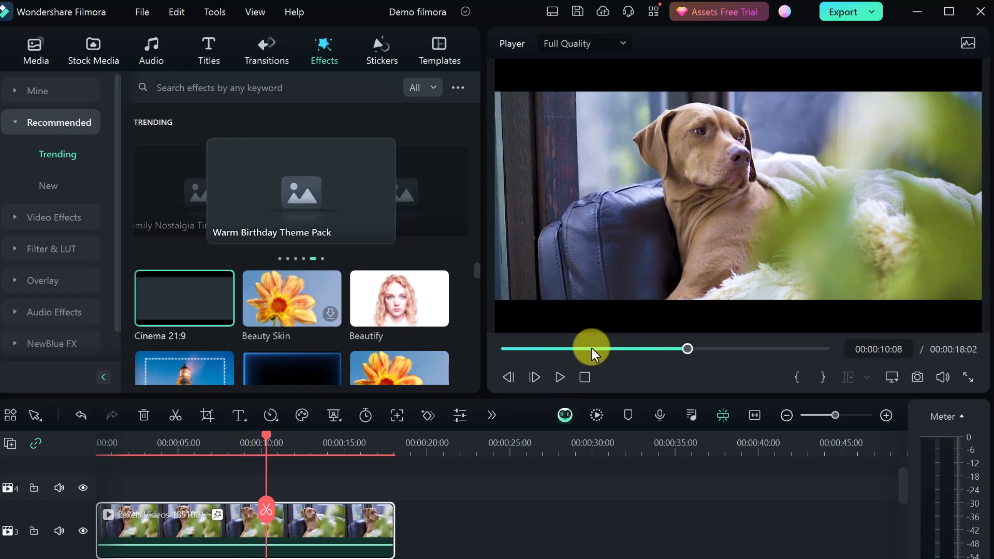
{"action": "key", "text": "ctrl+z"}
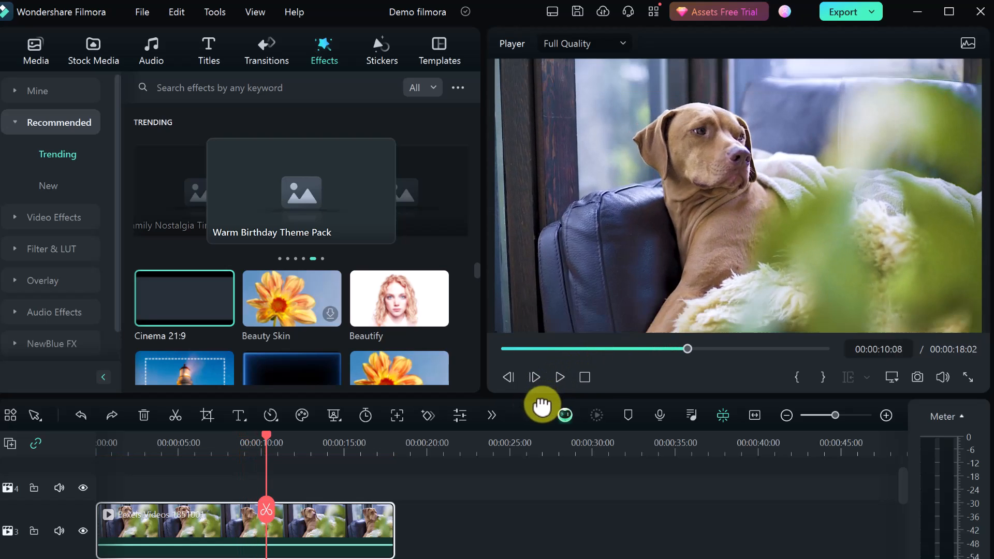
Apply the Shiny Golden Pack overlay with the light flare to the dog clip from the trending effects
{"action": "scroll", "coordinate": [355, 297], "scroll_direction": "down", "scroll_amount": 5}
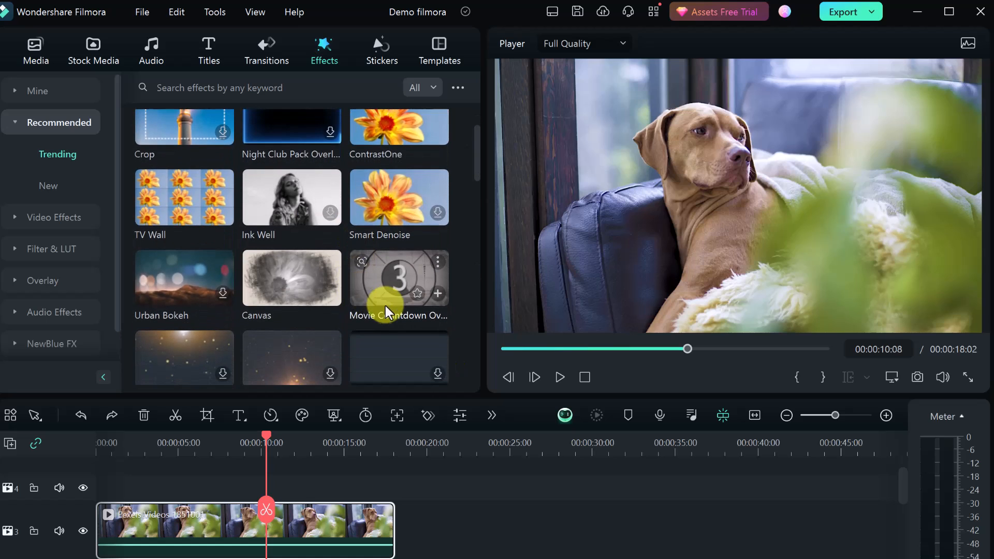
{"action": "scroll", "coordinate": [344, 341], "scroll_direction": "down", "scroll_amount": 4}
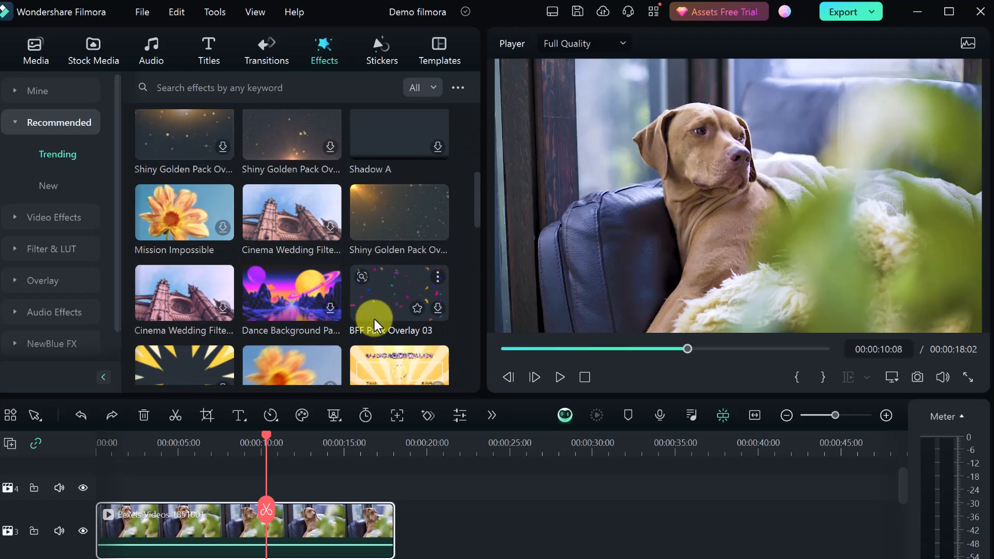
{"action": "left_click_drag", "start_coordinate": [390, 223], "coordinate": [196, 541]}
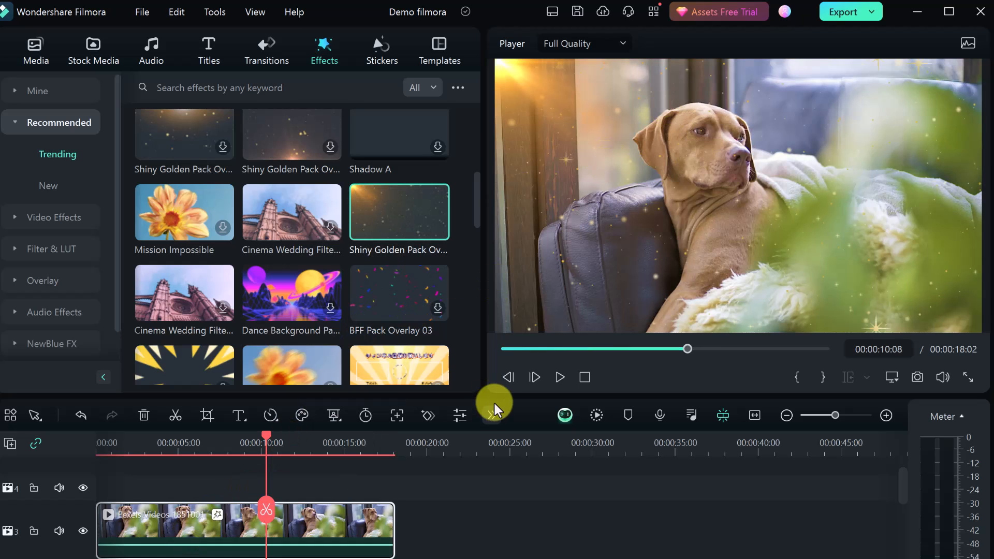
Play back the golden overlay on the dog clip and try the Lens Flare6 effect on it
{"action": "key", "text": "space"}
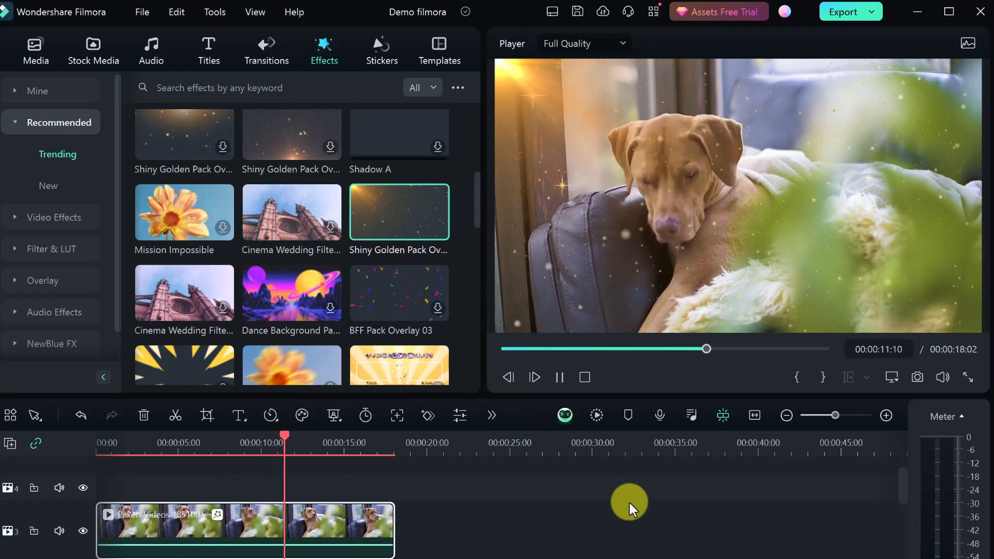
{"action": "key", "text": "space"}
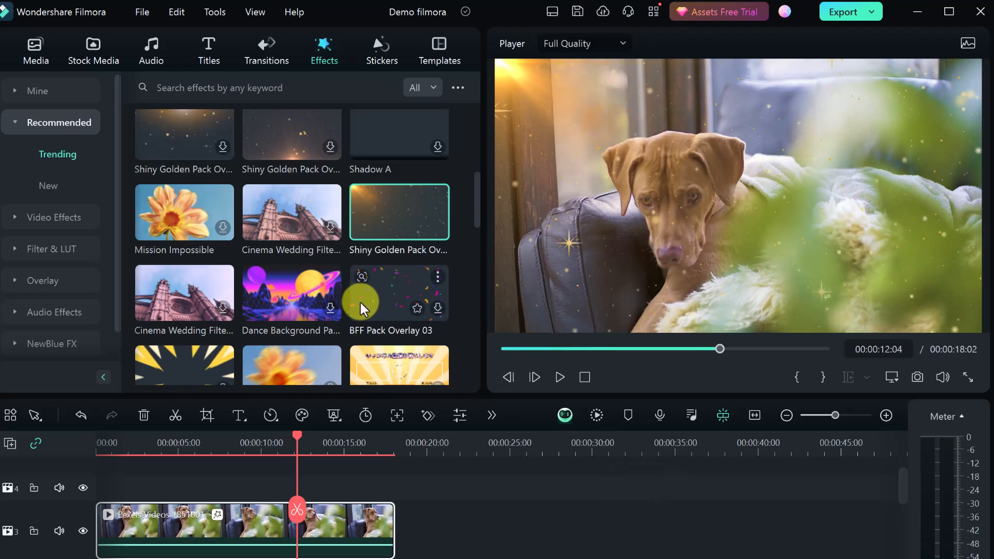
{"action": "scroll", "coordinate": [342, 295], "scroll_direction": "down", "scroll_amount": 5}
{"action": "scroll", "coordinate": [269, 277], "scroll_direction": "down", "scroll_amount": 4}
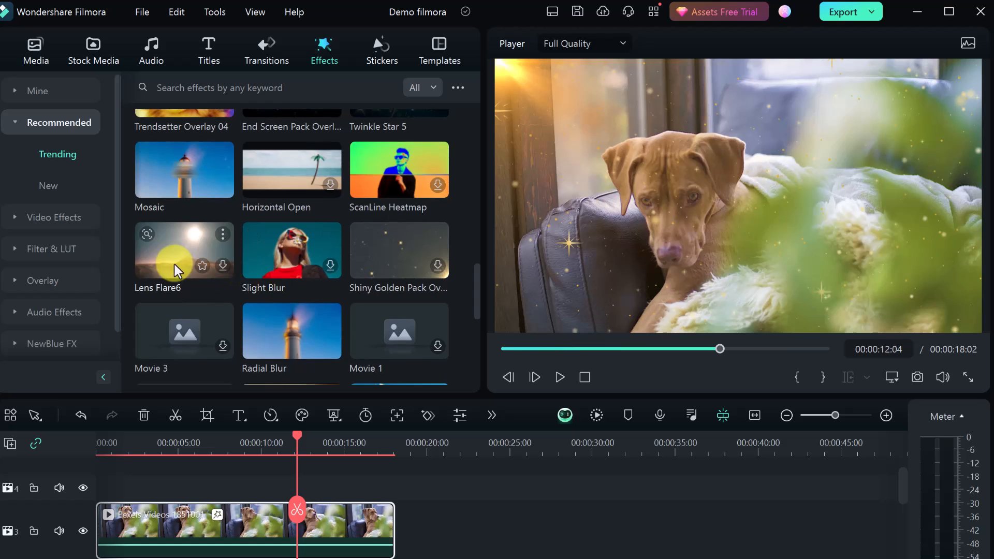
{"action": "left_click_drag", "start_coordinate": [162, 252], "coordinate": [265, 518]}
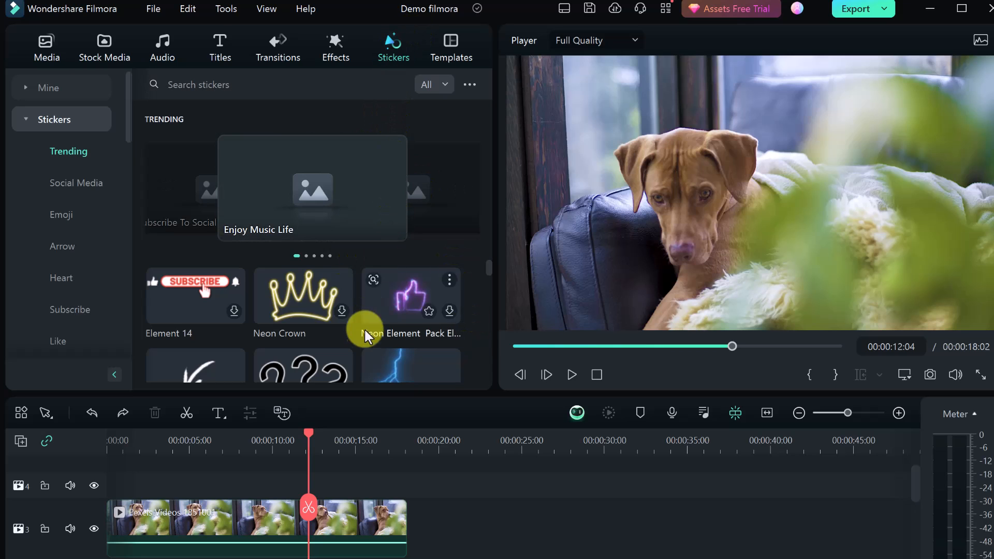
Add the Element 14 subscribe sticker above the dog clip at the playhead and preview its animation
{"action": "scroll", "coordinate": [317, 323], "scroll_direction": "down", "scroll_amount": 5}
{"action": "scroll", "coordinate": [318, 324], "scroll_direction": "up", "scroll_amount": 2}
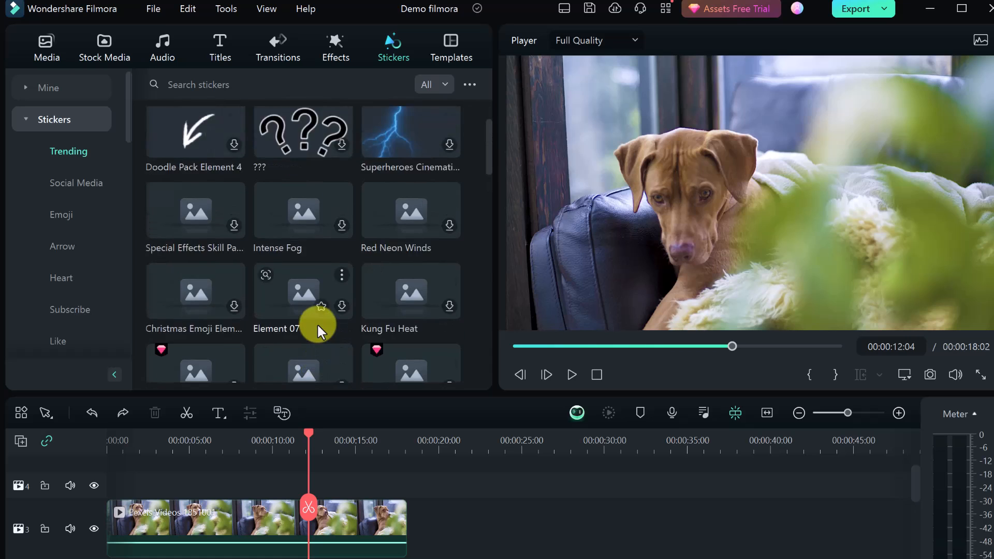
{"action": "scroll", "coordinate": [316, 323], "scroll_direction": "up", "scroll_amount": 3}
{"action": "left_click_drag", "start_coordinate": [186, 285], "coordinate": [301, 515]}
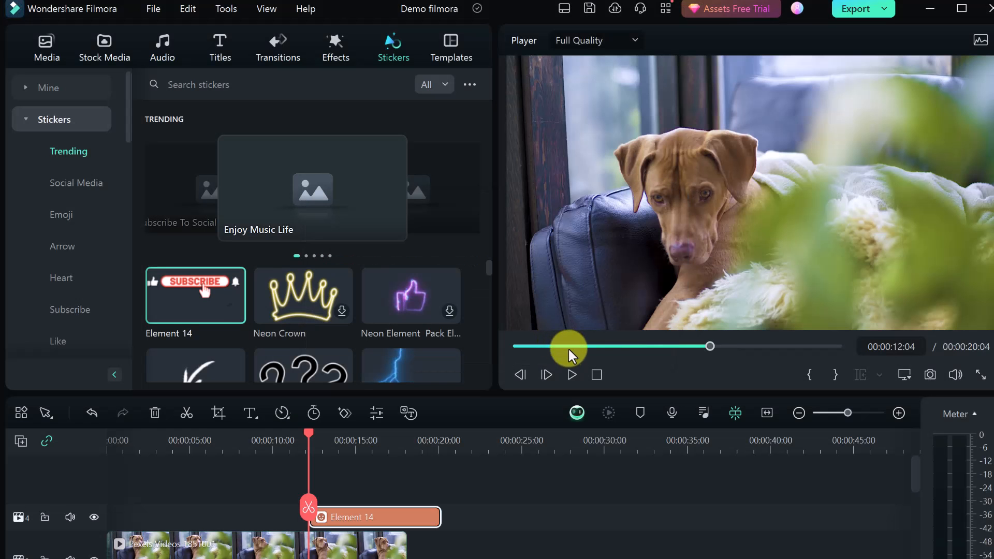
{"action": "key", "text": "space"}
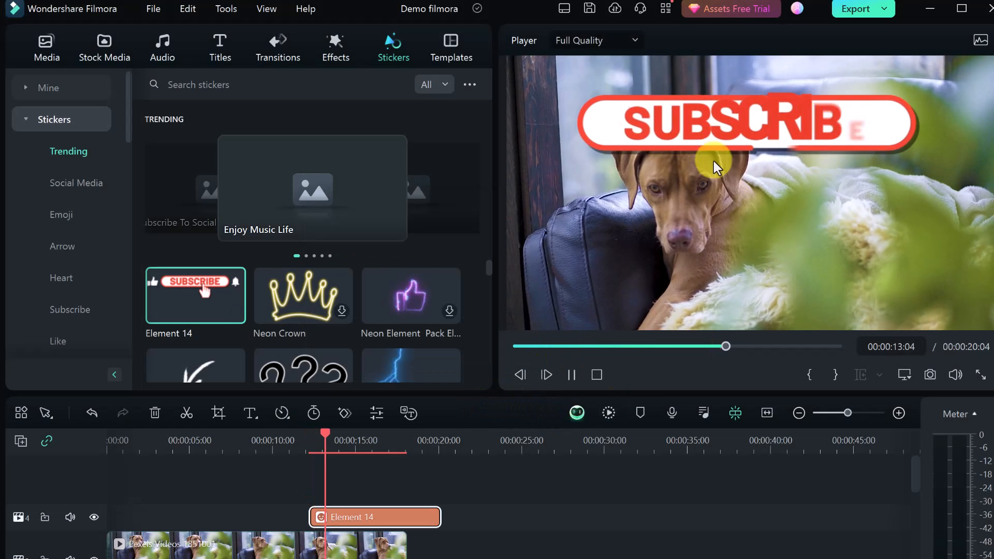
{"action": "key", "text": "space"}
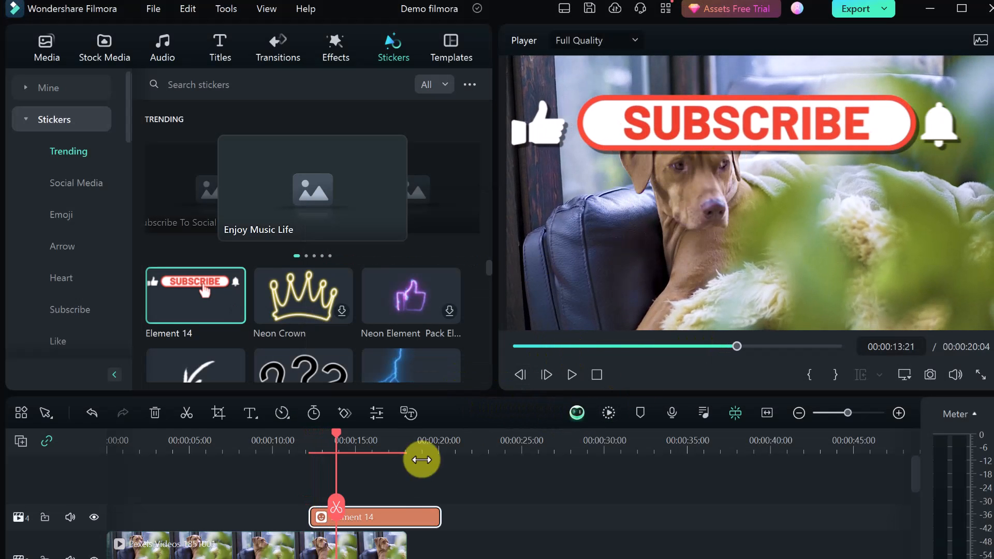
Move the subscribe sticker to the lower part of the video frame and scale it down
{"action": "double_click", "coordinate": [377, 521]}
{"action": "left_click_drag", "start_coordinate": [668, 115], "coordinate": [655, 218]}
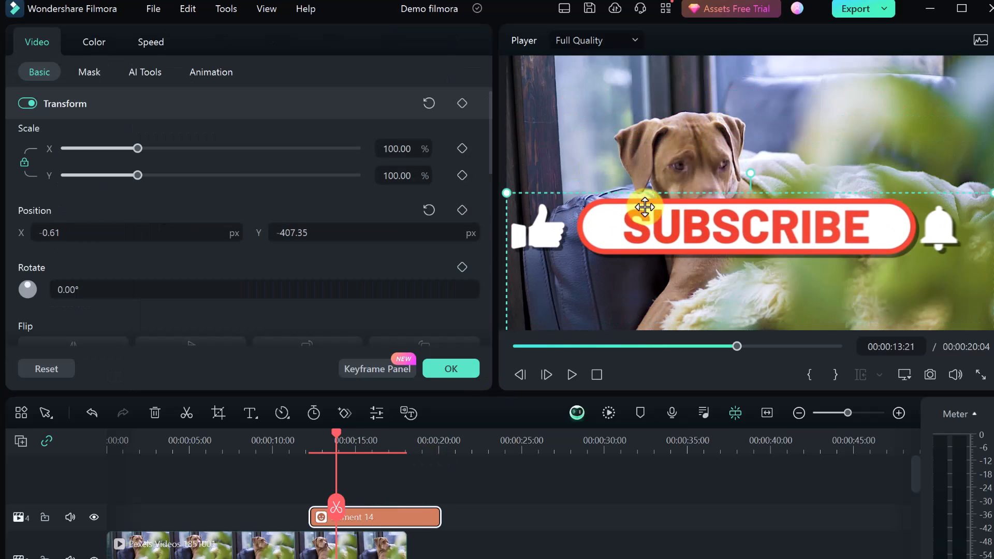
{"action": "left_click_drag", "start_coordinate": [506, 194], "coordinate": [774, 260]}
{"action": "left_click", "coordinate": [771, 246]}
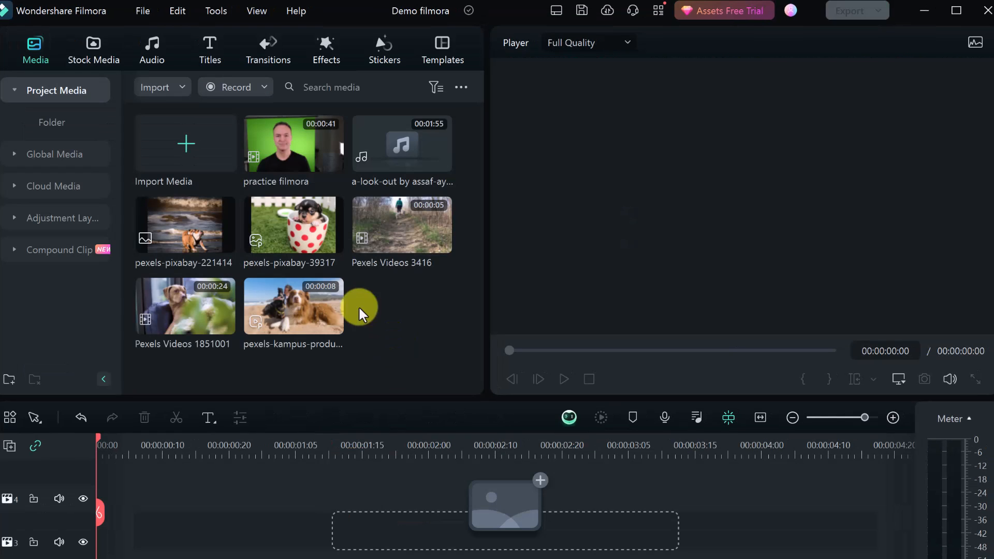
Add the Split Screen 29 template at the start of the empty timeline
{"action": "left_click", "coordinate": [446, 55]}
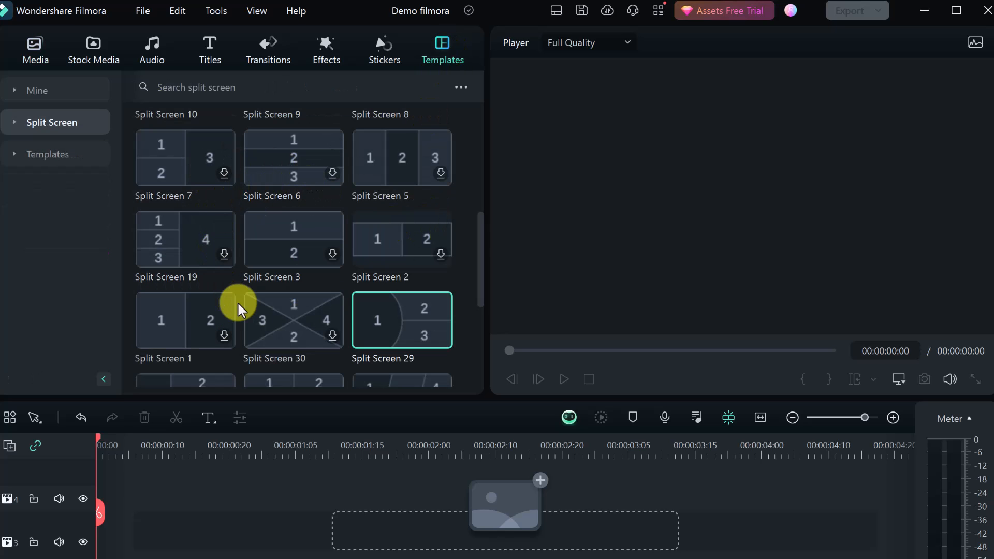
{"action": "scroll", "coordinate": [236, 301], "scroll_direction": "down", "scroll_amount": 2}
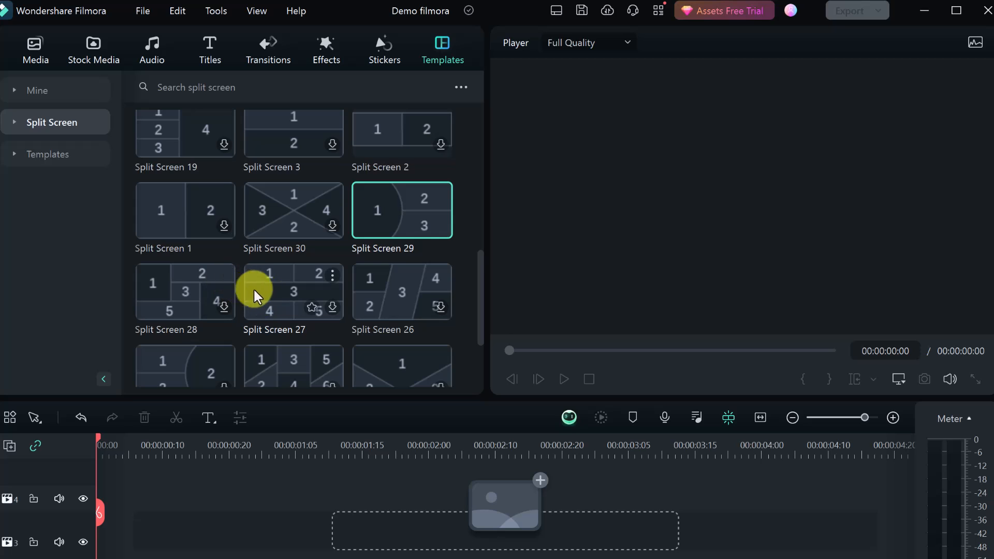
{"action": "left_click_drag", "start_coordinate": [374, 214], "coordinate": [240, 501]}
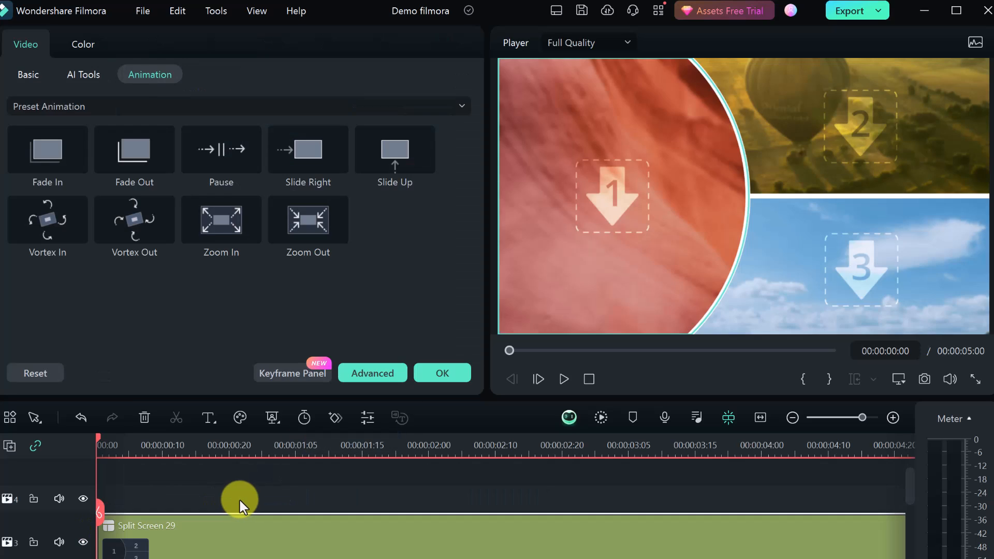
{"action": "left_click", "coordinate": [196, 487]}
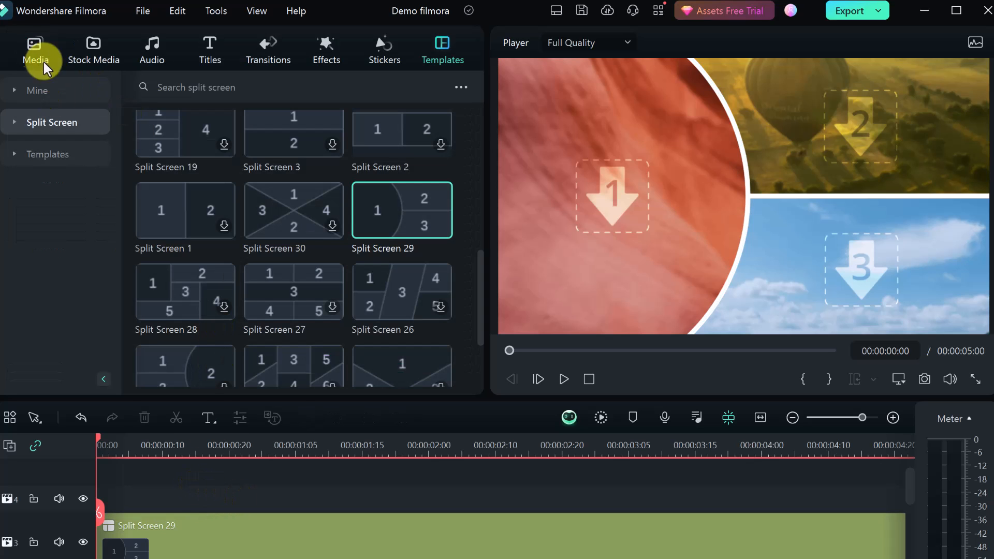
Fill split screen pane 1 with Pexels Videos 1851001, pane 3 with the beach dogs clip and pane 2 with Pexels Videos 3416
{"action": "left_click", "coordinate": [32, 48]}
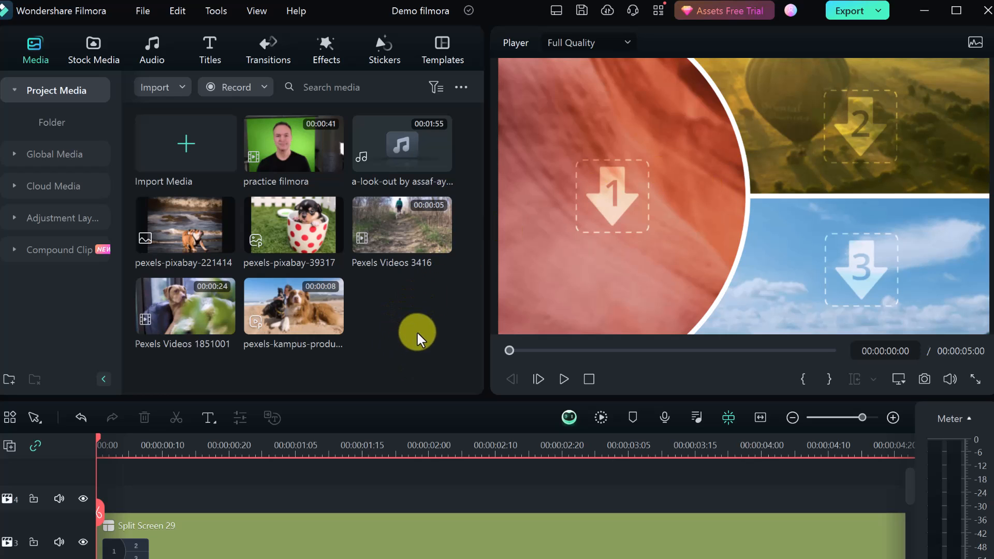
{"action": "left_click_drag", "start_coordinate": [187, 306], "coordinate": [607, 300]}
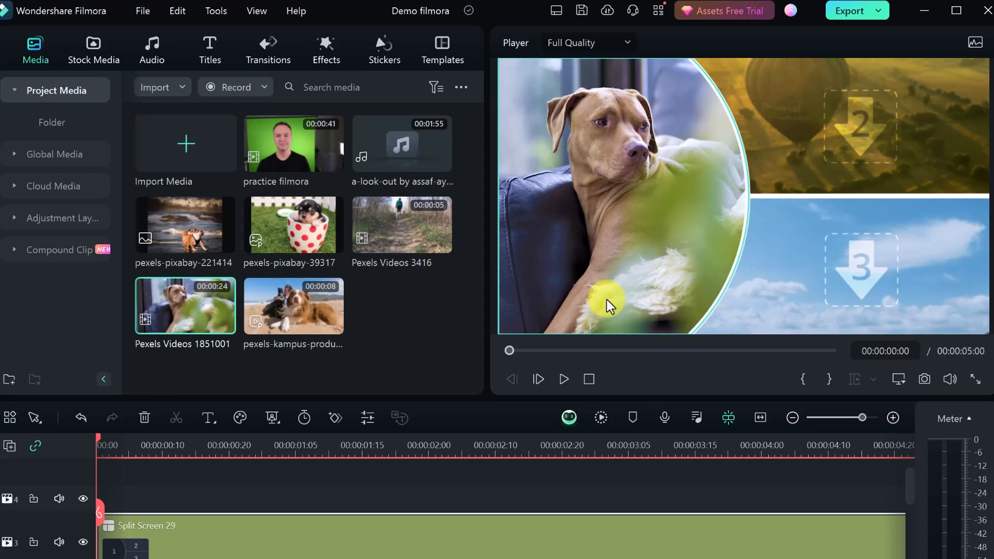
{"action": "left_click_drag", "start_coordinate": [281, 316], "coordinate": [814, 303]}
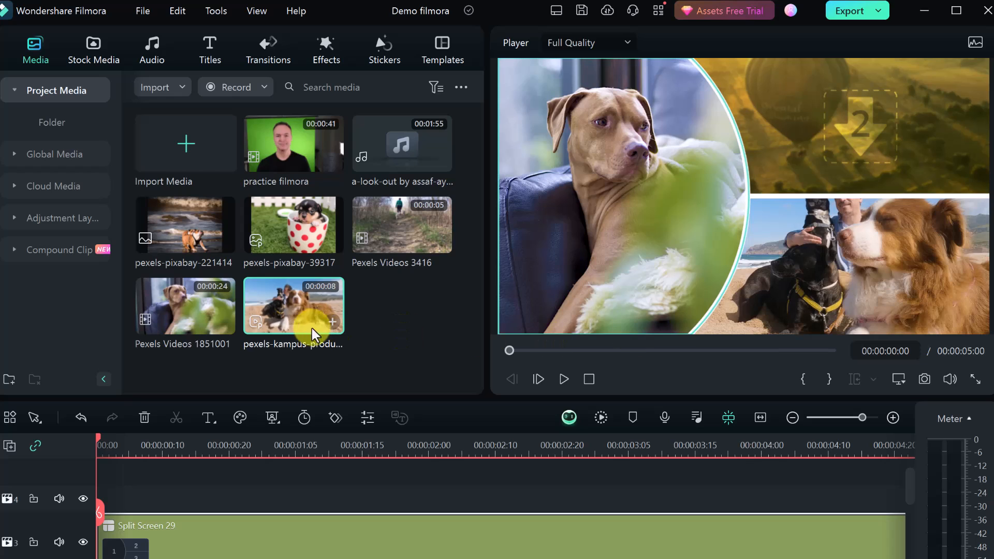
{"action": "left_click_drag", "start_coordinate": [399, 237], "coordinate": [808, 149]}
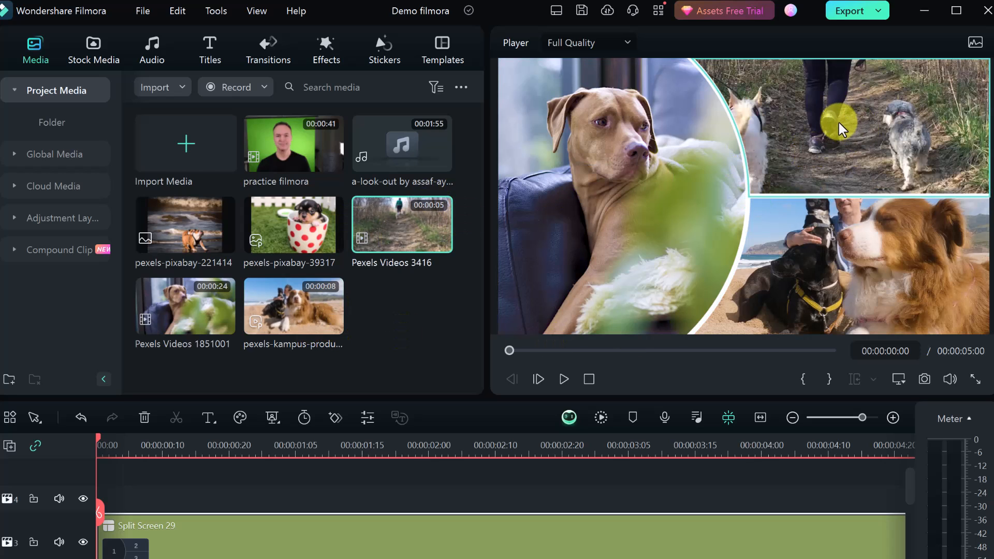
Shift the dog-walking clip downward inside pane 2 and play back the split screen
{"action": "left_click", "coordinate": [837, 122]}
{"action": "left_click_drag", "start_coordinate": [837, 122], "coordinate": [841, 162]}
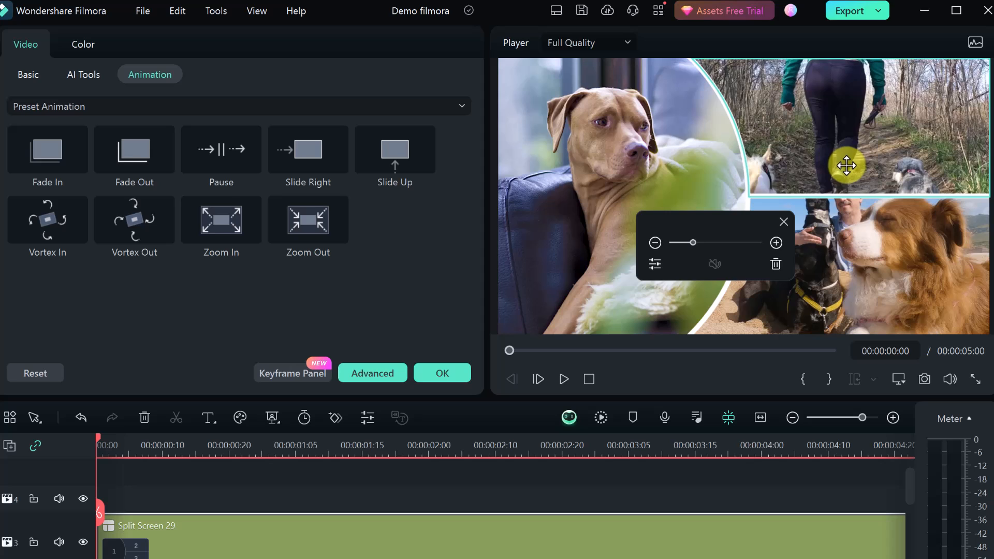
{"action": "left_click", "coordinate": [590, 293]}
{"action": "left_click", "coordinate": [224, 484]}
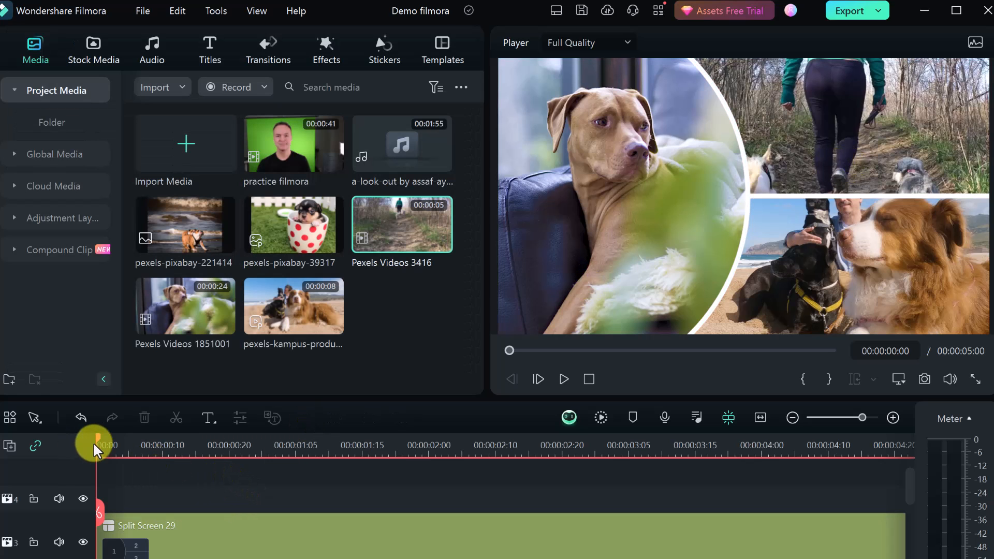
{"action": "key", "text": "space"}
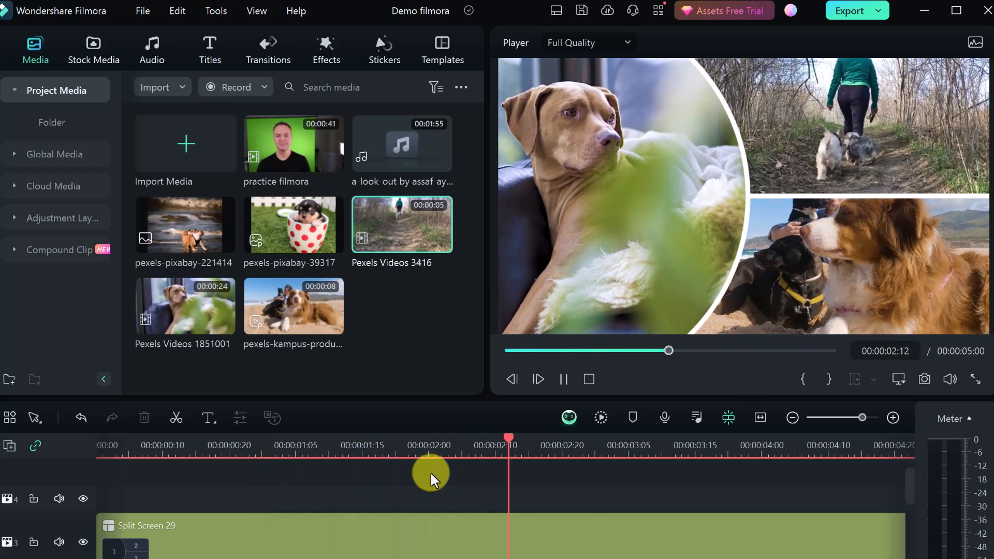
{"action": "key", "text": "space"}
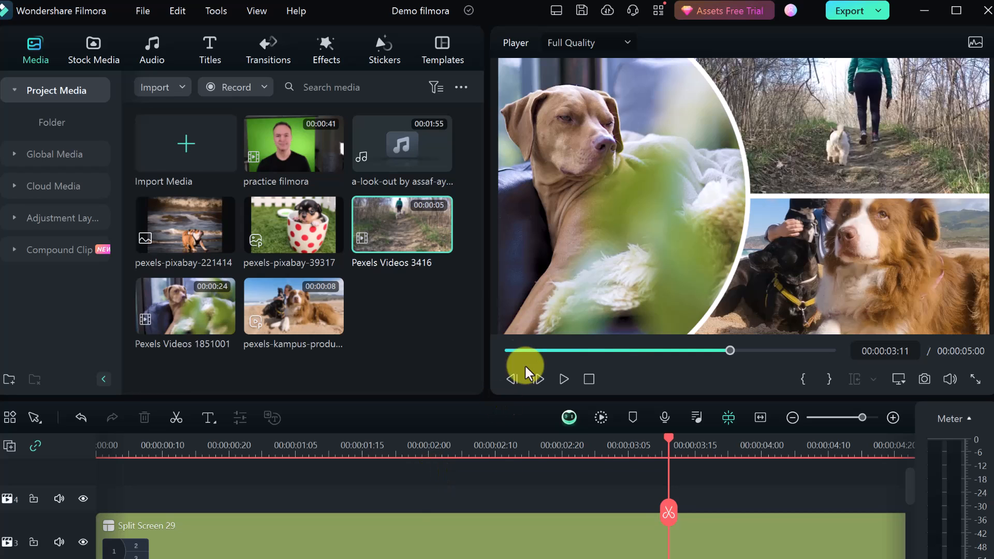
Replace the split screen on the timeline with the trending Cinematic Magnificent Trailer 01 template and play it back
{"action": "left_click", "coordinate": [440, 55]}
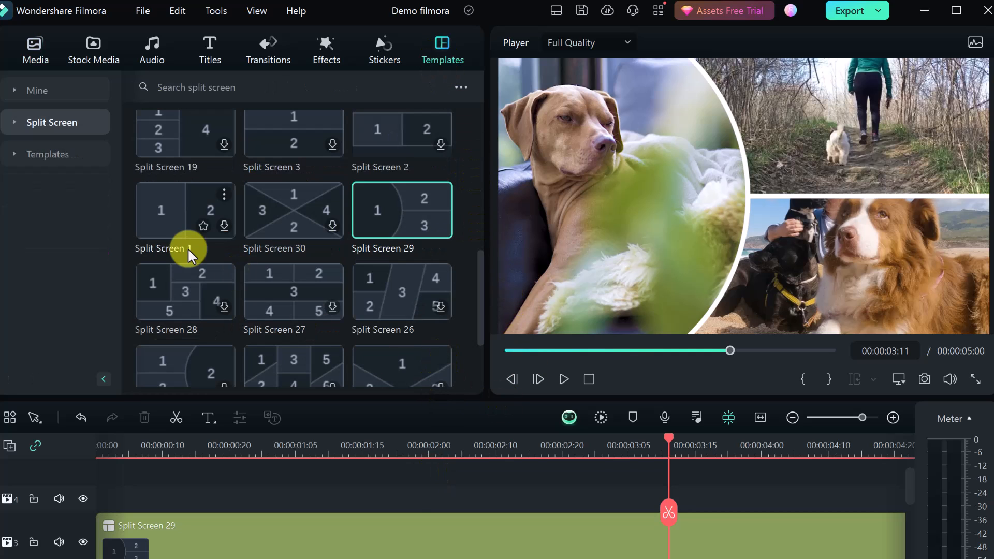
{"action": "left_click", "coordinate": [47, 158]}
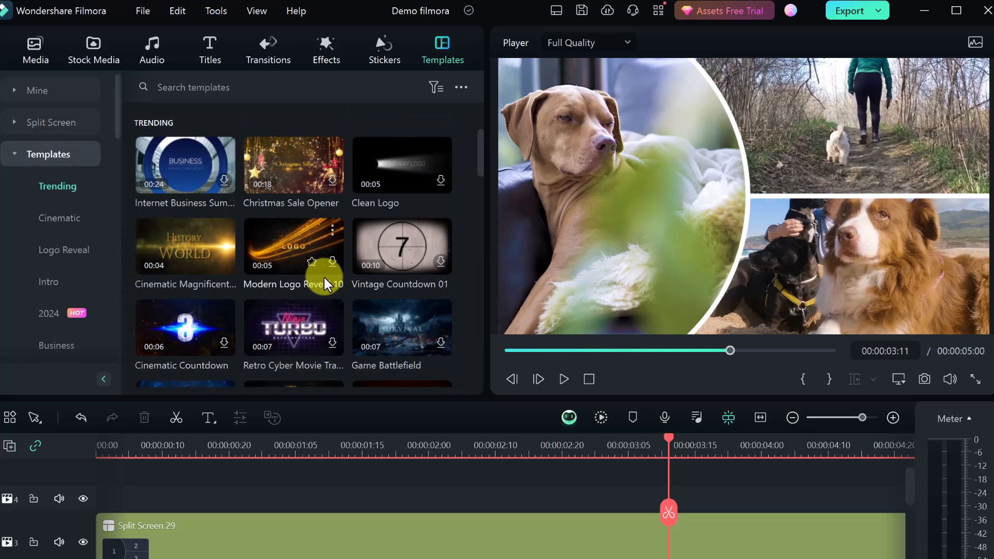
{"action": "left_click", "coordinate": [286, 540]}
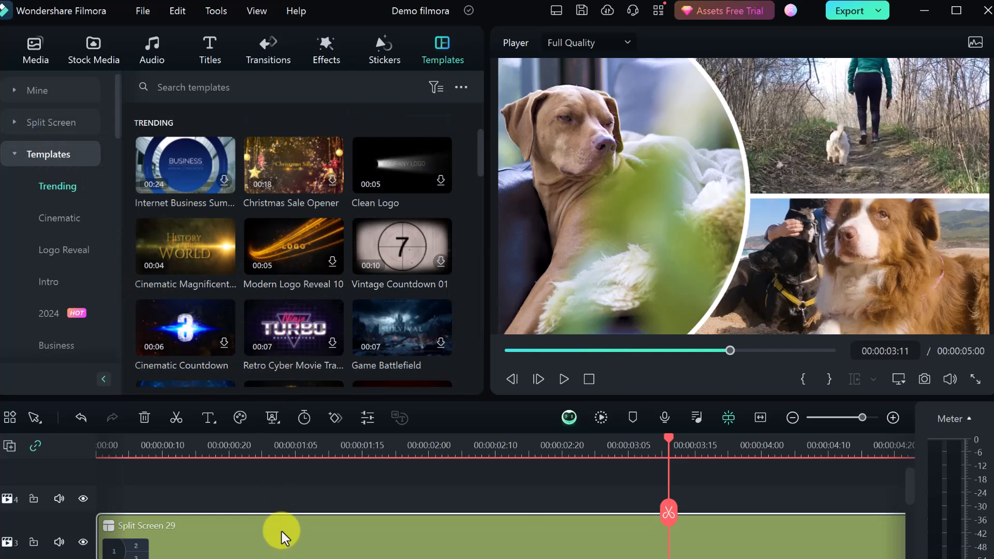
{"action": "key", "text": "Delete"}
{"action": "left_click_drag", "start_coordinate": [178, 240], "coordinate": [223, 513]}
{"action": "key", "text": "space"}
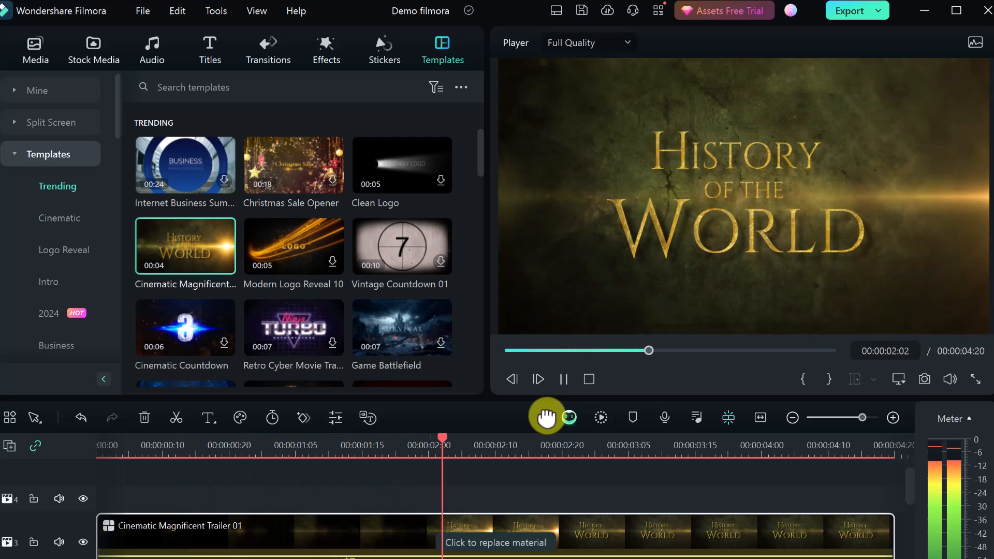
{"action": "key", "text": "space"}
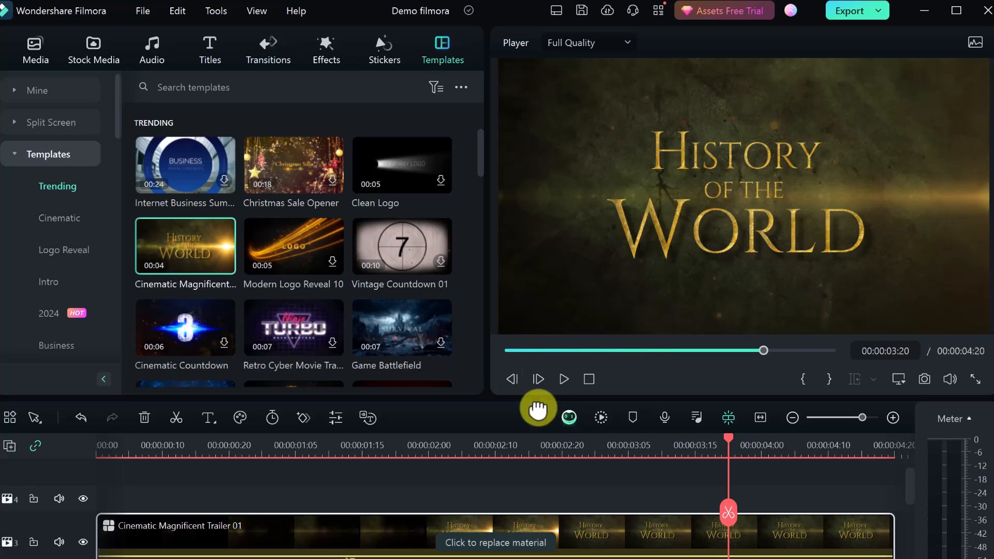
{"action": "mouse_move", "coordinate": [286, 229]}
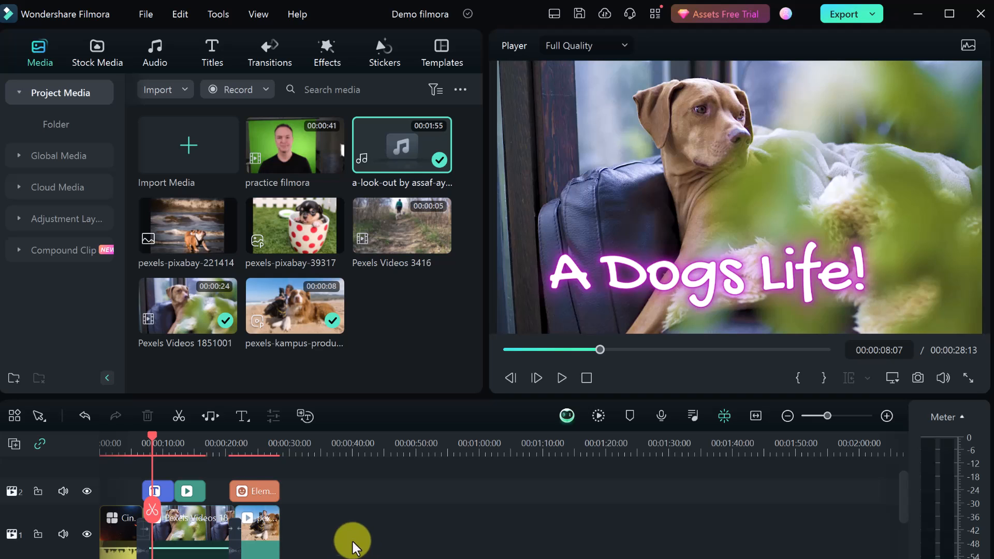
Scrub the finished dog video to 00:00:24:00 and review its video and audio tracks
{"action": "left_click_drag", "start_coordinate": [153, 439], "coordinate": [251, 470]}
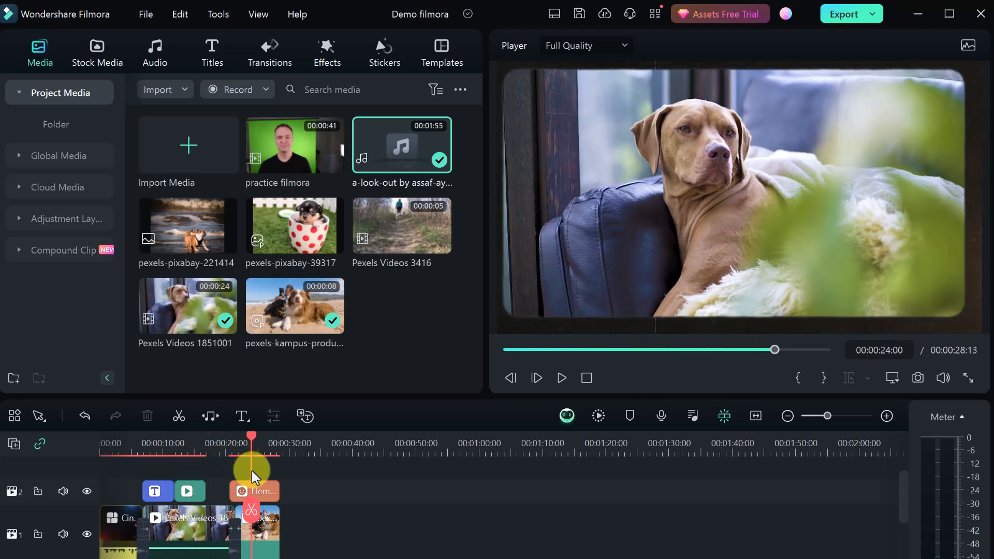
{"action": "scroll", "coordinate": [332, 525], "scroll_direction": "down", "scroll_amount": 1}
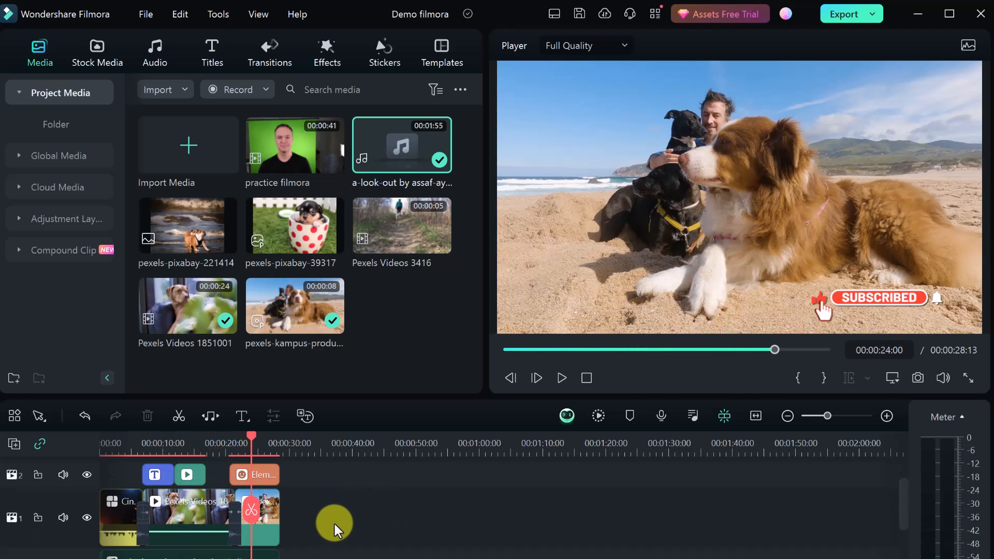
{"action": "scroll", "coordinate": [335, 521], "scroll_direction": "down", "scroll_amount": 1}
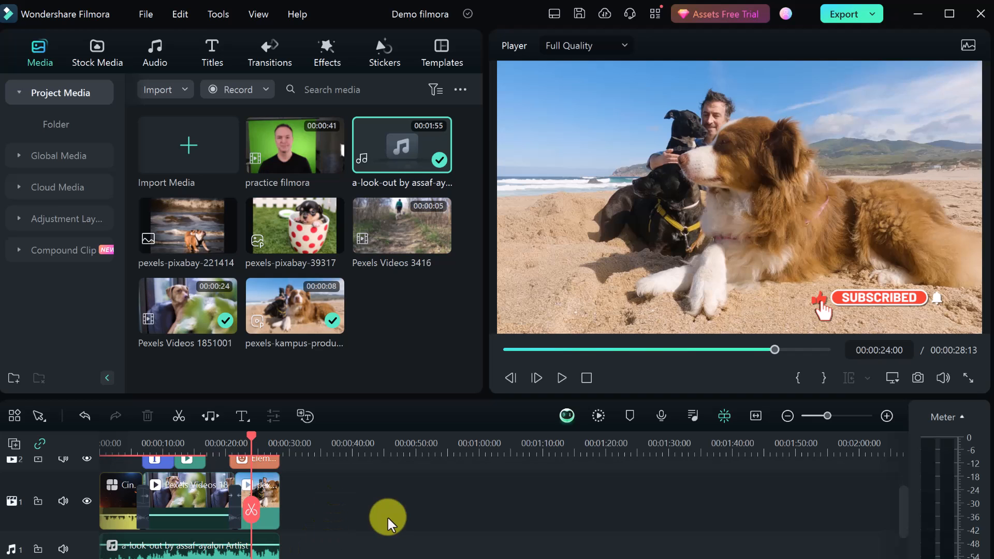
Start exporting the finished dog video and set its save location to the Filmora Media folder on the Desktop
{"action": "left_click", "coordinate": [860, 18]}
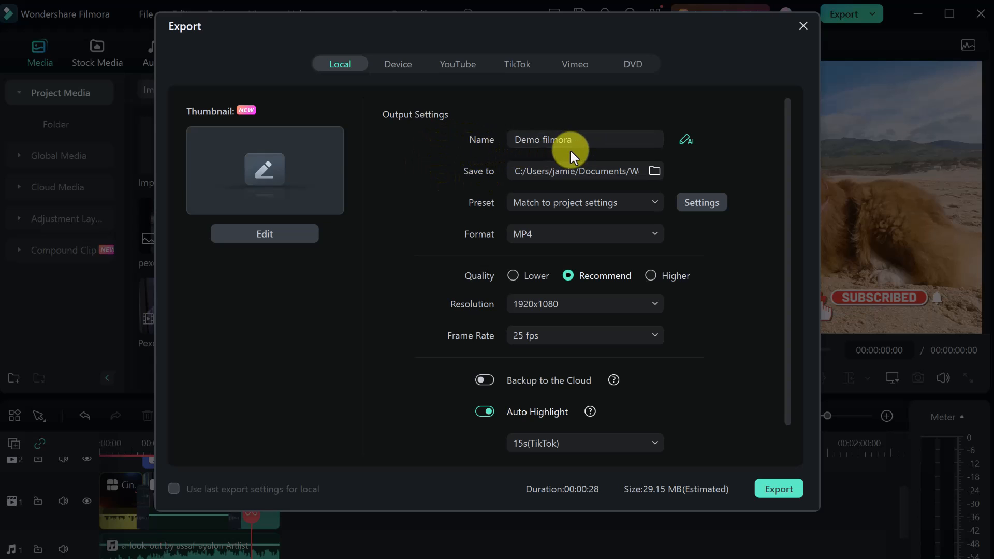
{"action": "left_click", "coordinate": [642, 172]}
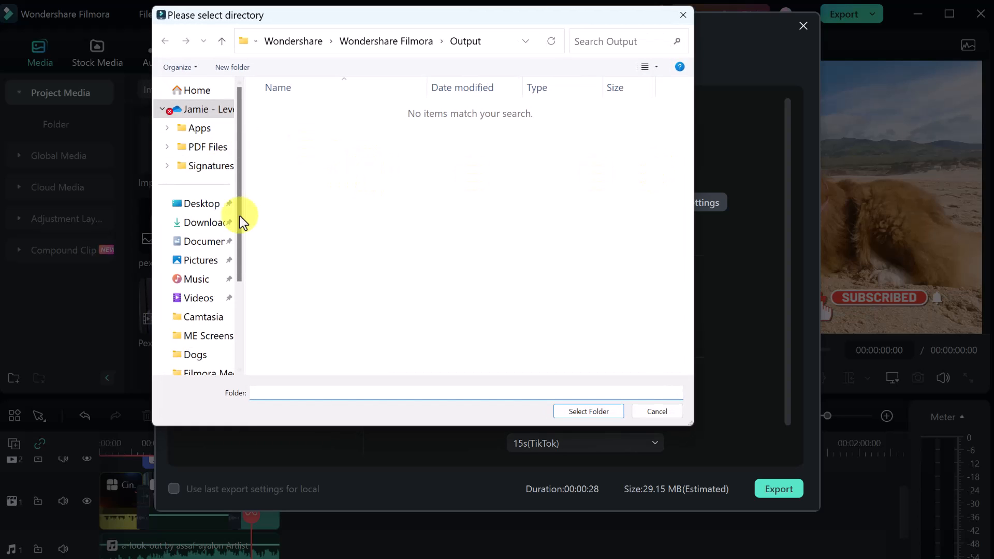
{"action": "left_click", "coordinate": [200, 205]}
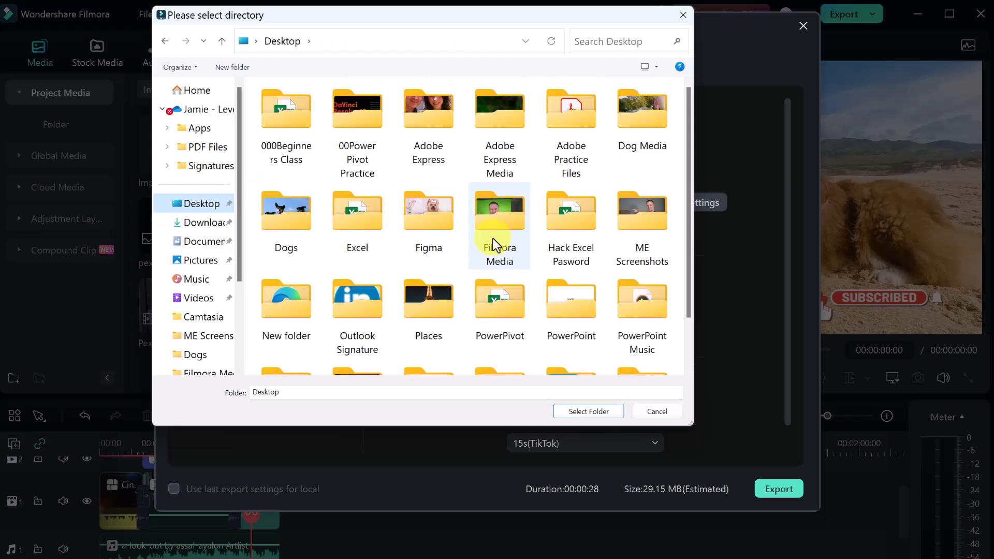
{"action": "double_click", "coordinate": [490, 223]}
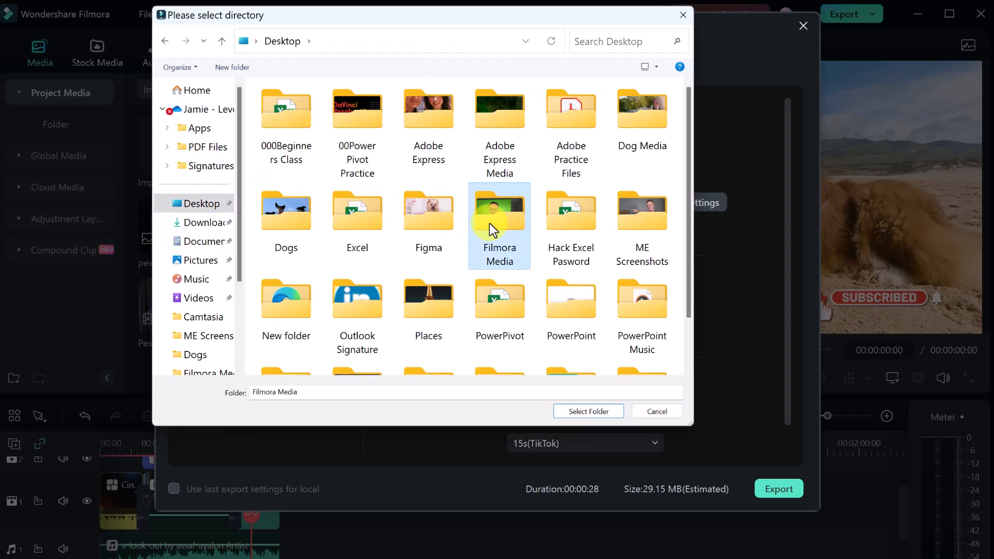
{"action": "left_click", "coordinate": [588, 410]}
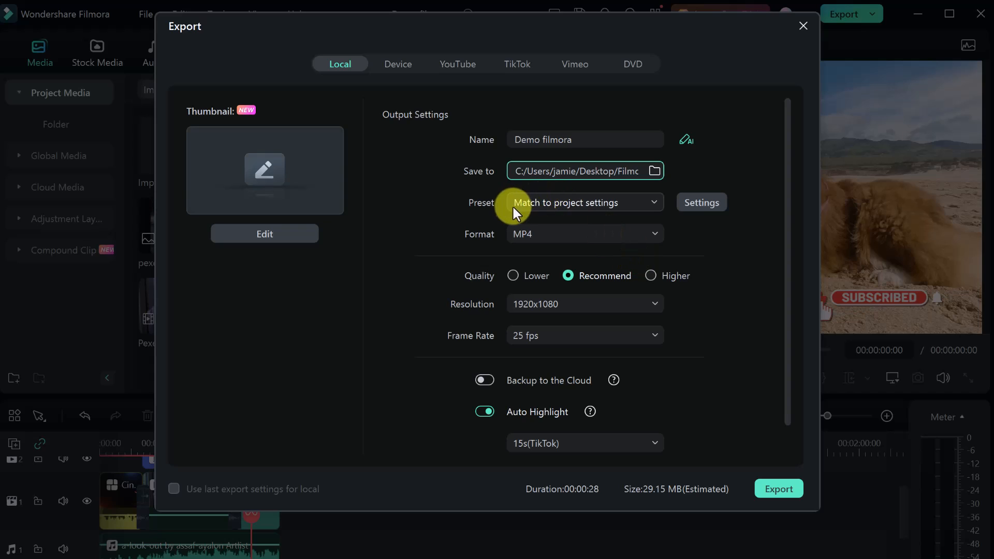
Review the available export formats and the remaining local output settings, keeping MP4 as the format
{"action": "left_click", "coordinate": [568, 237]}
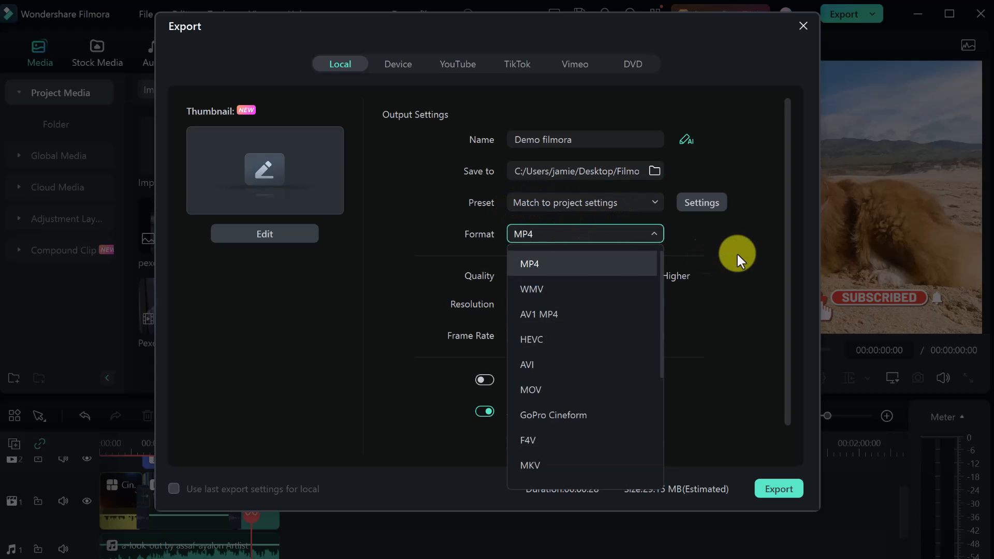
{"action": "left_click", "coordinate": [733, 266]}
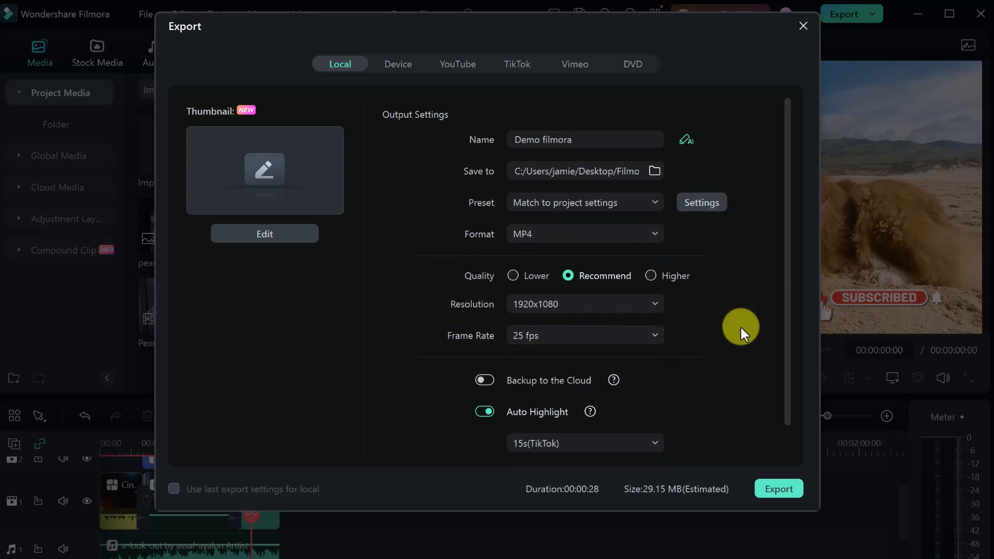
{"action": "scroll", "coordinate": [719, 336], "scroll_direction": "down", "scroll_amount": 1}
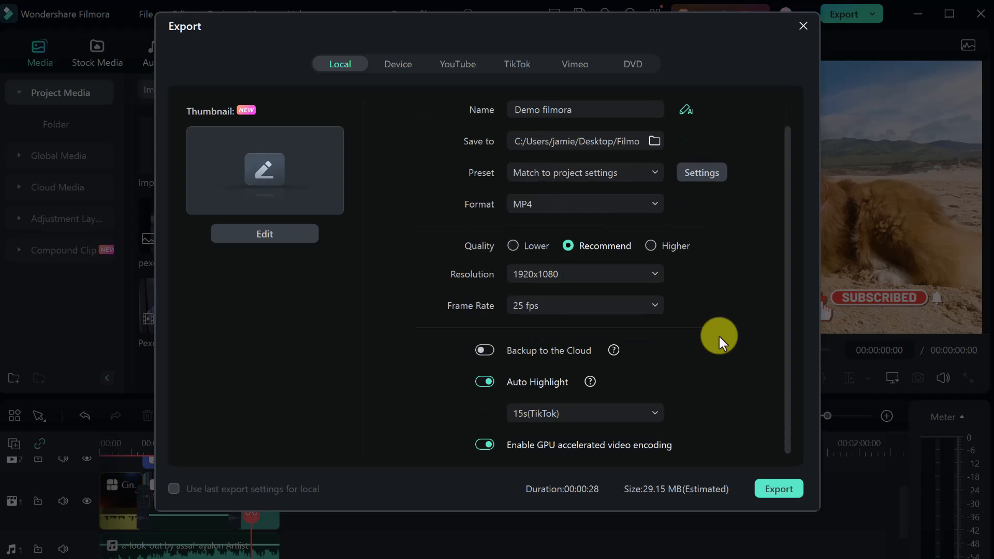
{"action": "scroll", "coordinate": [720, 337], "scroll_direction": "up", "scroll_amount": 1}
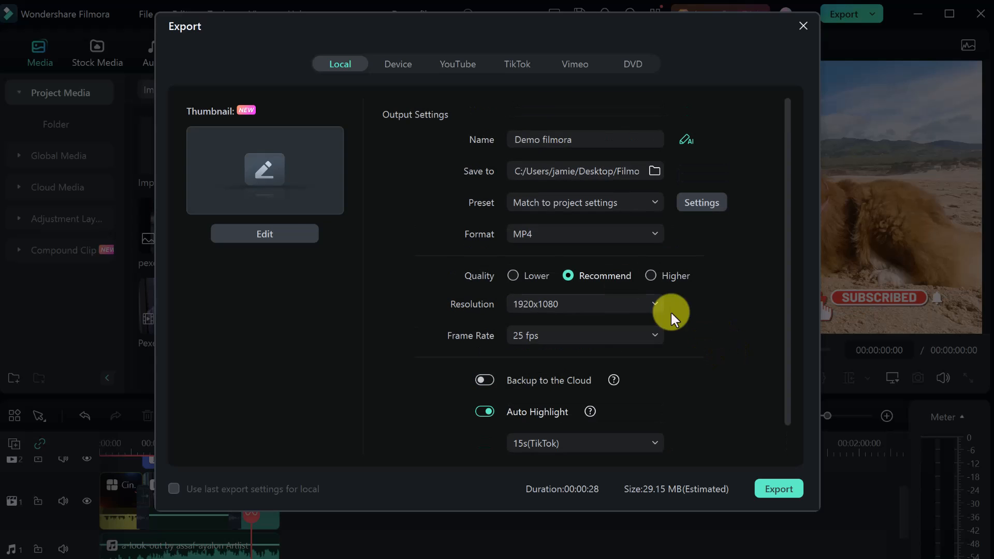
Look through the Device, YouTube, TikTok, Vimeo and DVD export destinations and return to the local export settings
{"action": "left_click", "coordinate": [401, 64]}
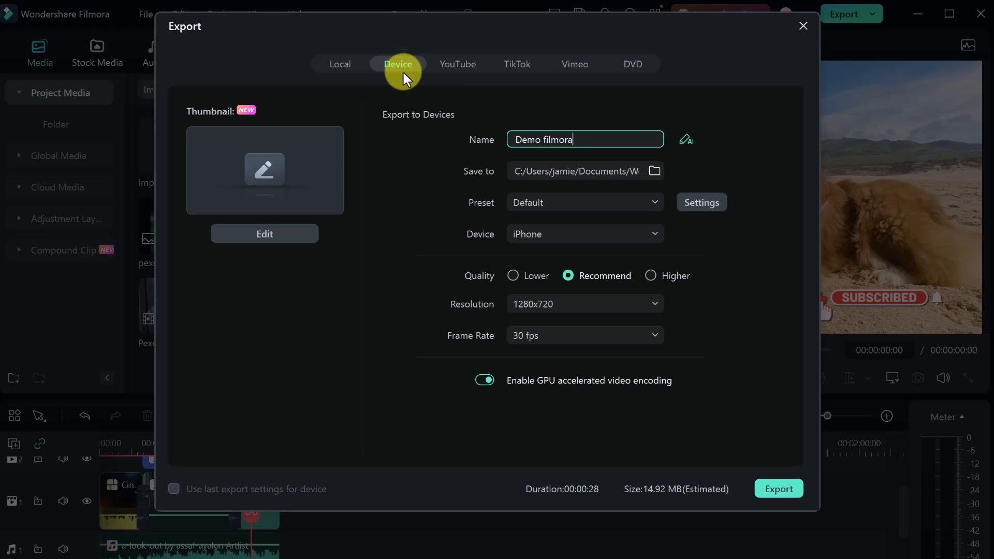
{"action": "left_click", "coordinate": [450, 67]}
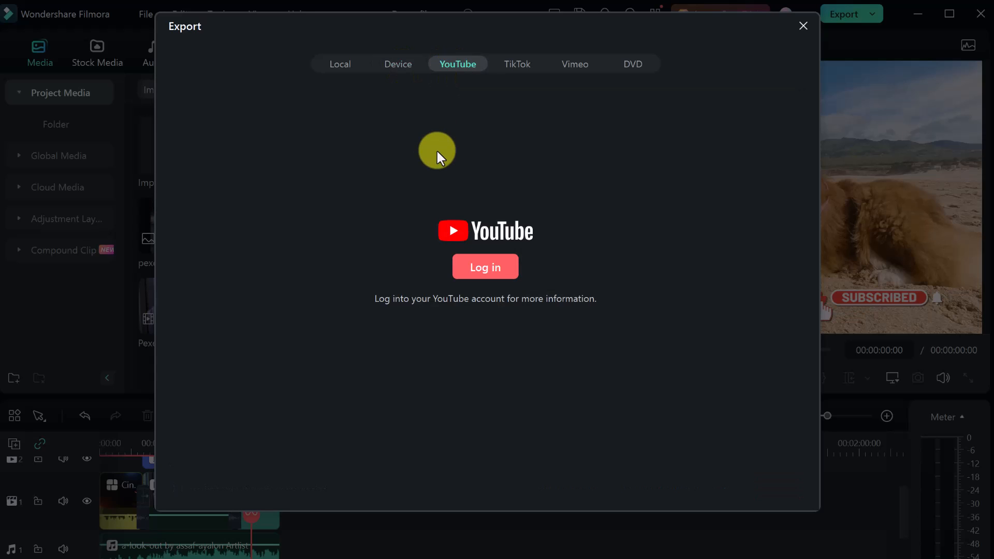
{"action": "left_click", "coordinate": [519, 66]}
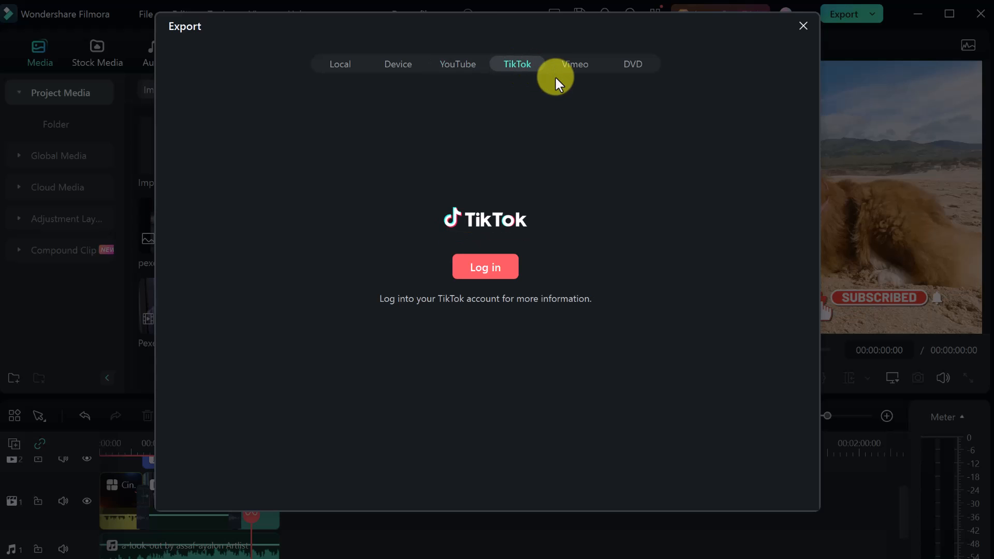
{"action": "left_click", "coordinate": [579, 70]}
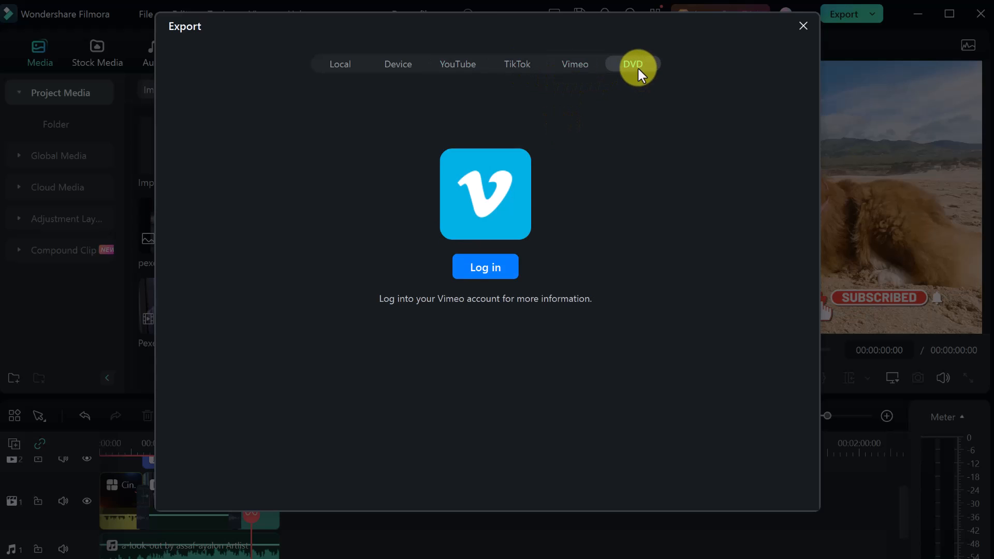
{"action": "left_click", "coordinate": [637, 66]}
{"action": "left_click", "coordinate": [342, 65]}
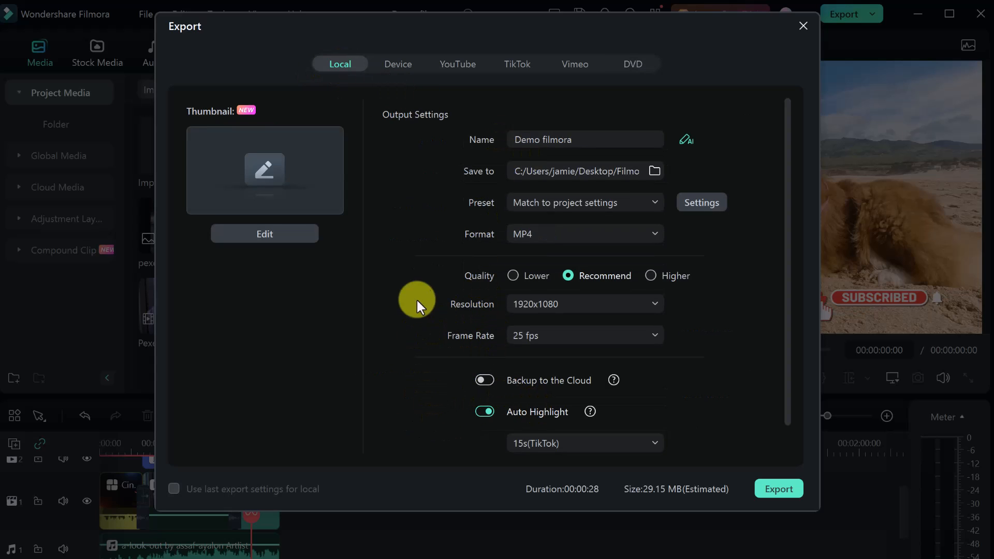
Try the suggested beach dogs frame as the video's thumbnail without applying it
{"action": "left_click", "coordinate": [267, 234]}
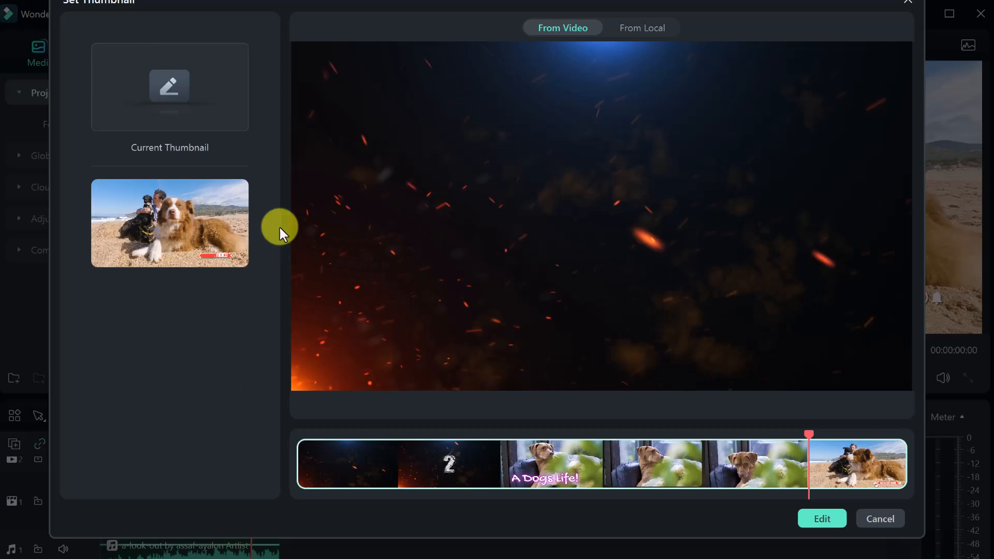
{"action": "left_click", "coordinate": [182, 227]}
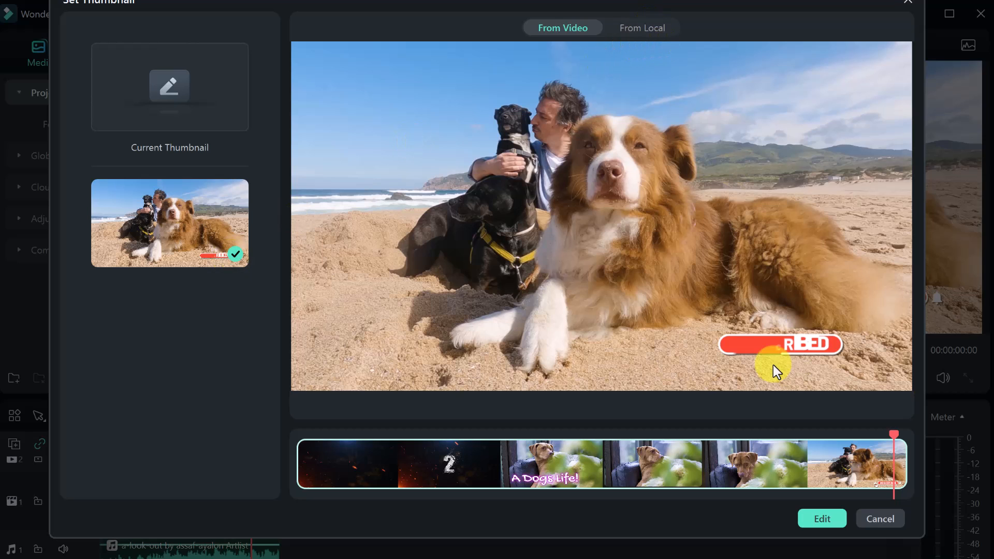
{"action": "left_click", "coordinate": [893, 525]}
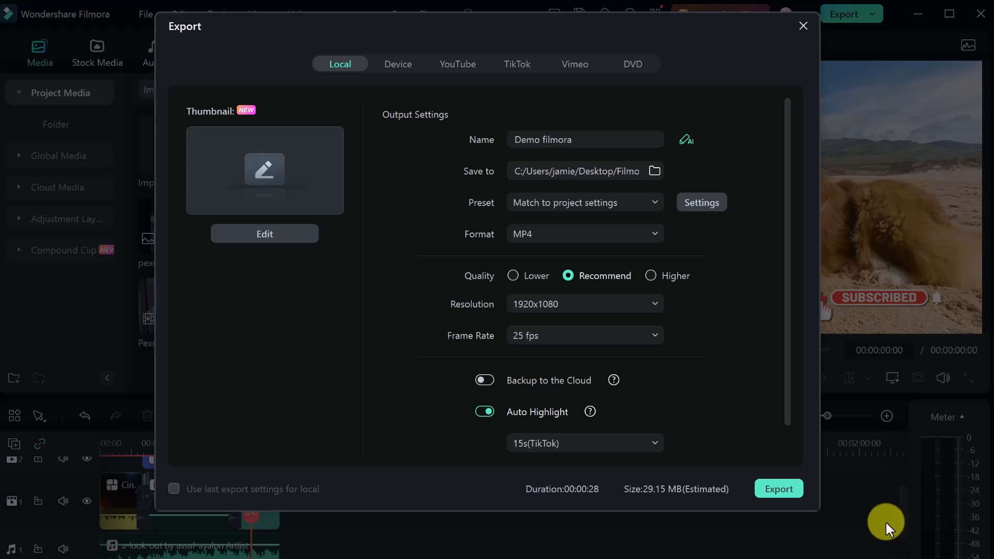
Export the video locally and open Demo filmora.mp4 from its output folder for playback
{"action": "left_click", "coordinate": [779, 489]}
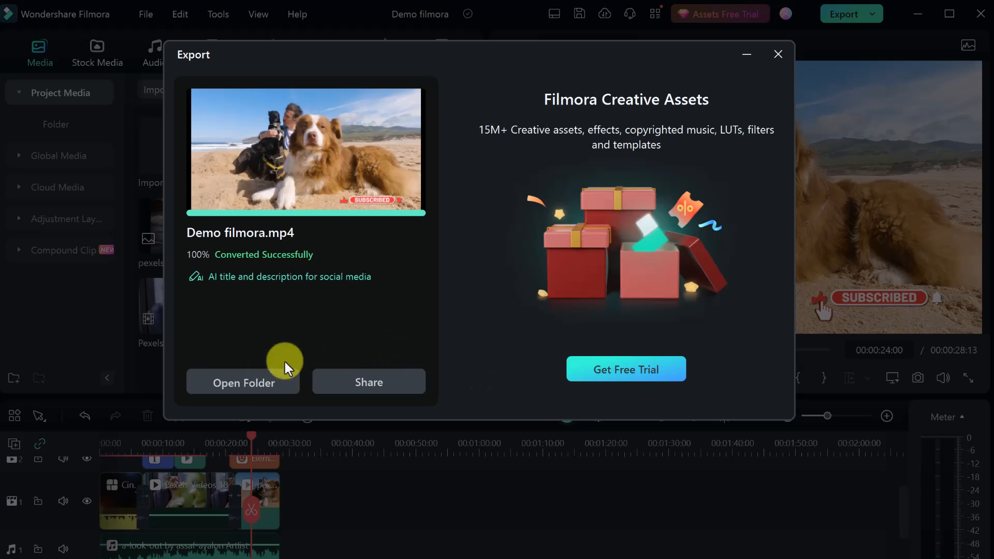
{"action": "left_click", "coordinate": [240, 389]}
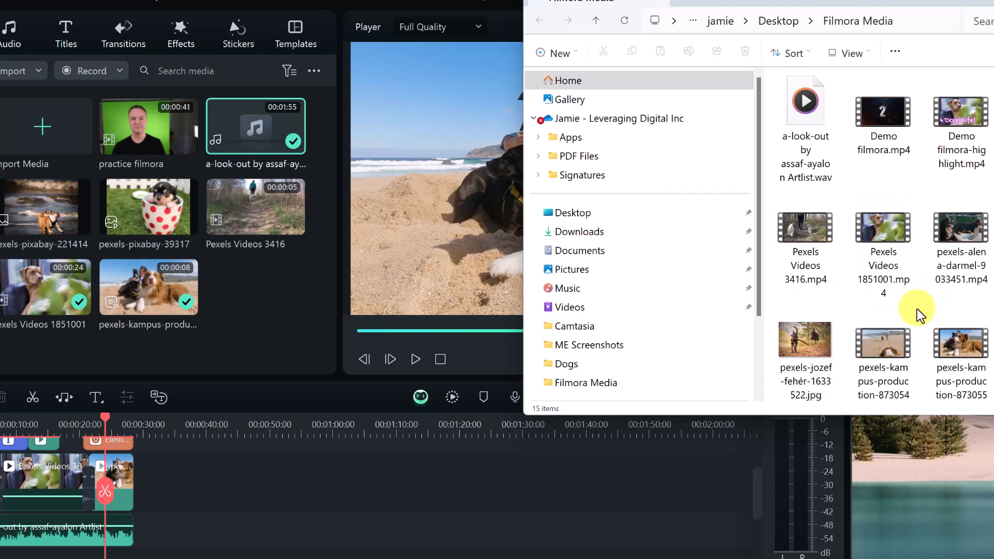
{"action": "double_click", "coordinate": [889, 121]}
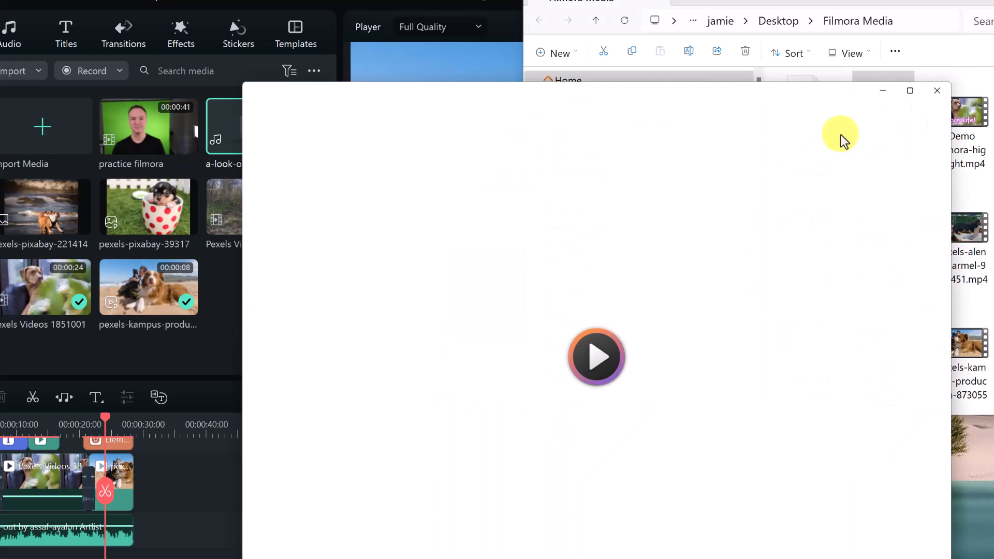